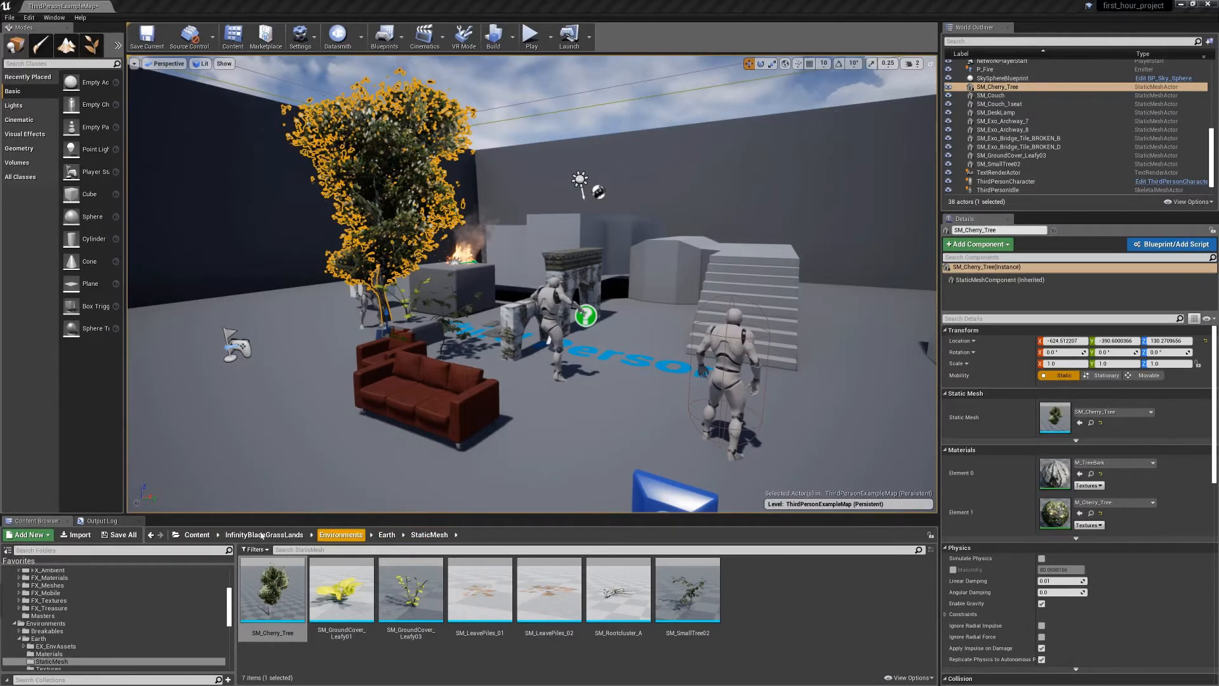
- Create a new folder named Levels directly inside the Content folder
left_click(197, 534)
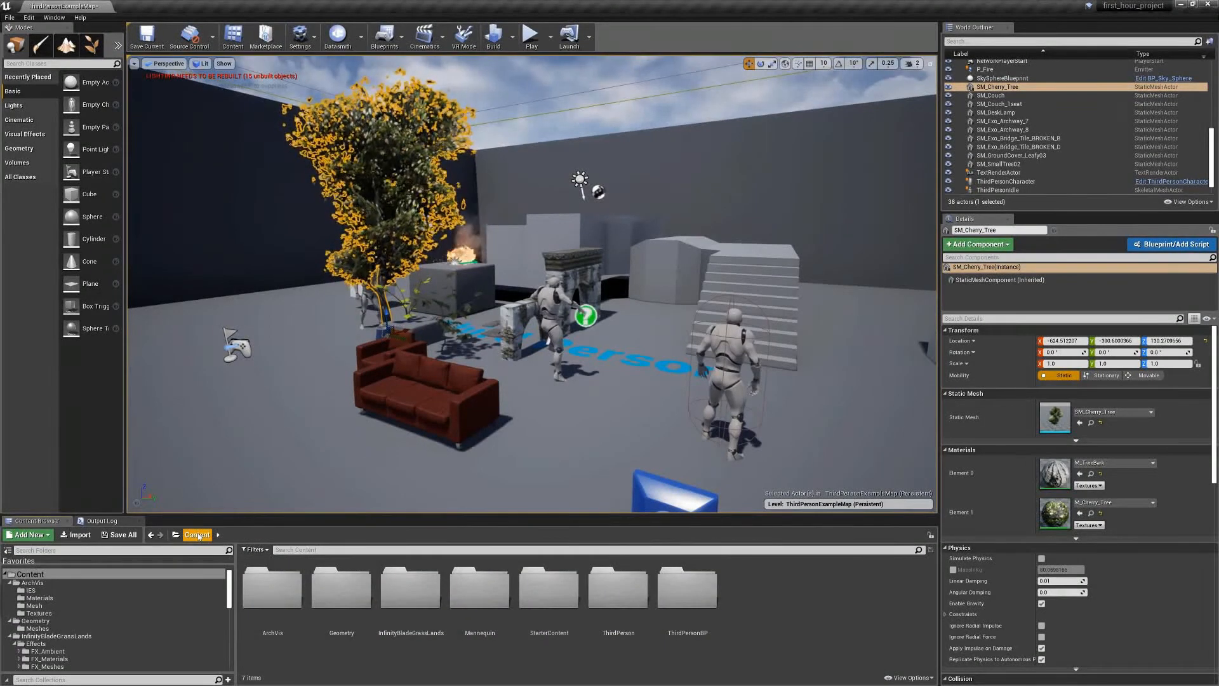
right_click(755, 592)
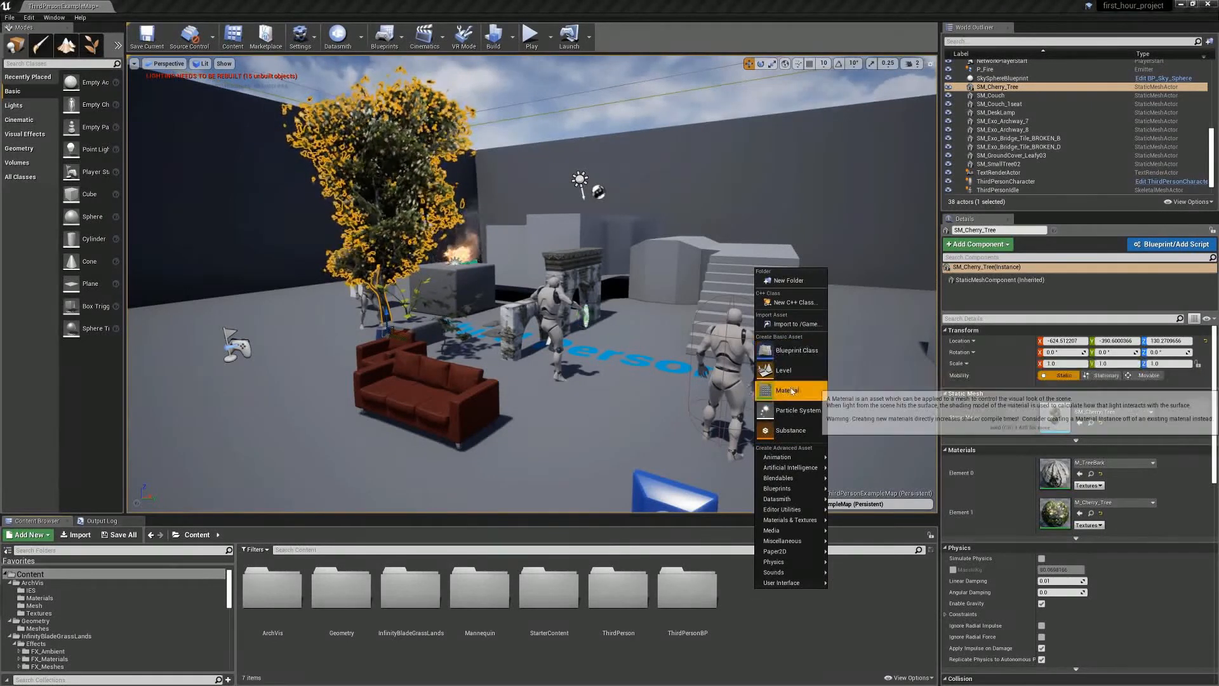
left_click(796, 286)
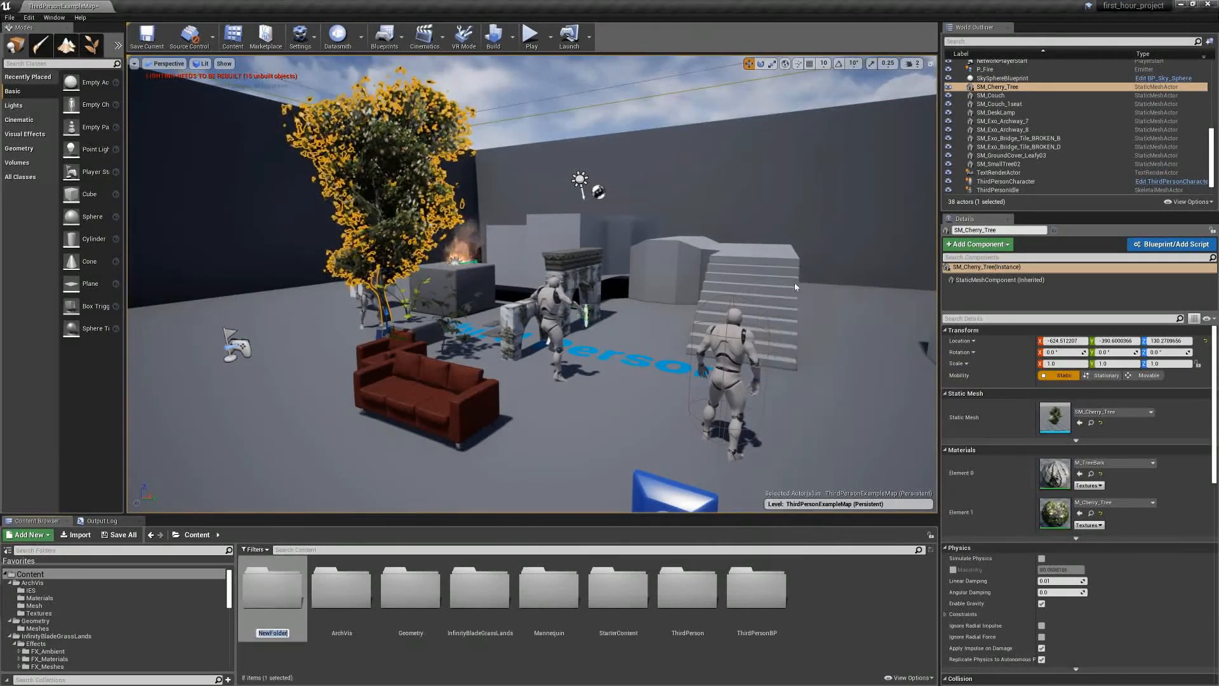
type("Levels")
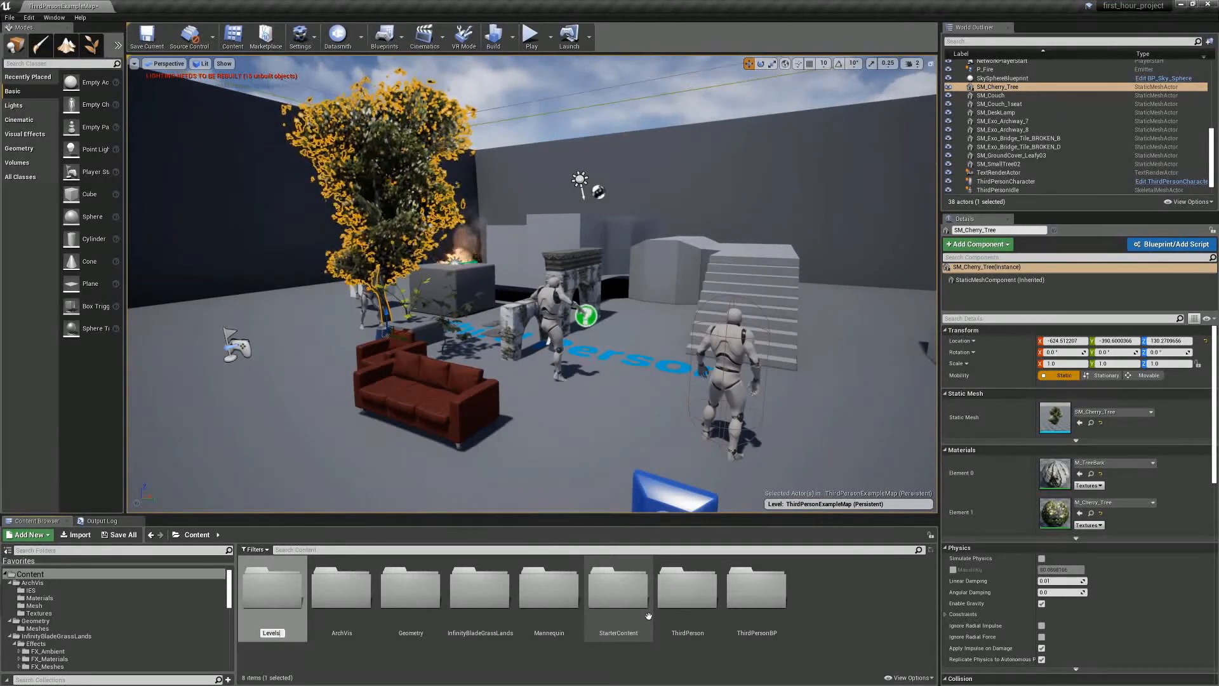
key("Return")
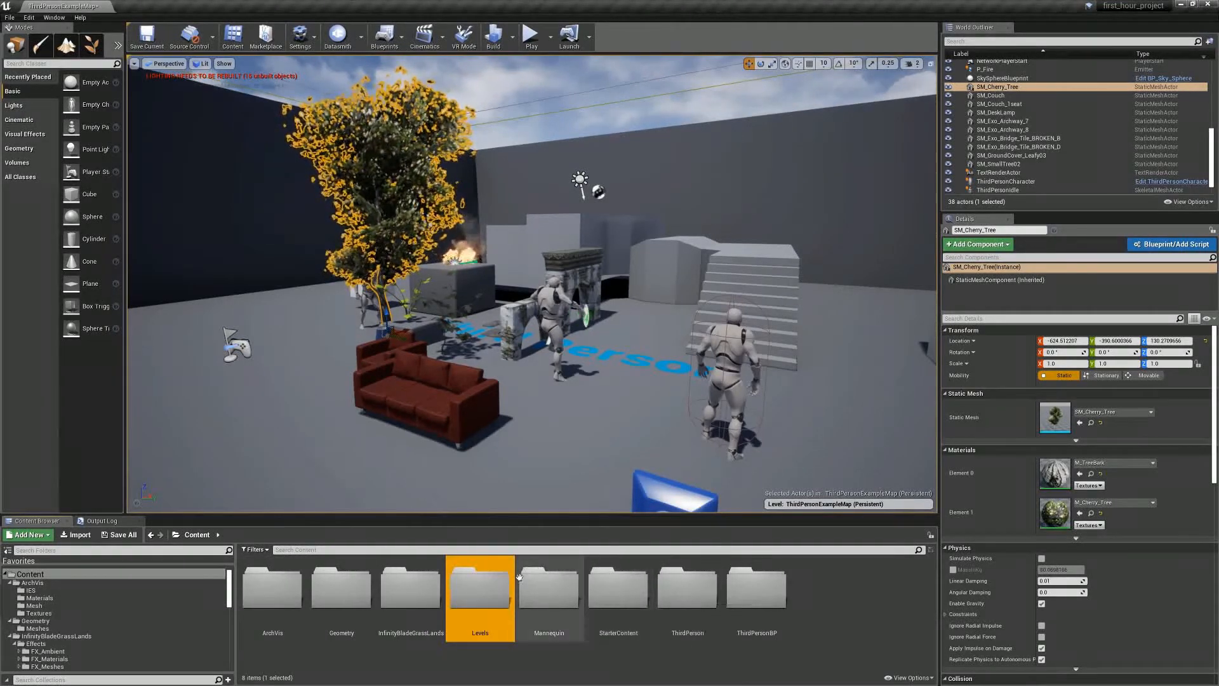
- Create a level named my_first_level in the Levels folder and open it, saving the selected modified levels
double_click(469, 583)
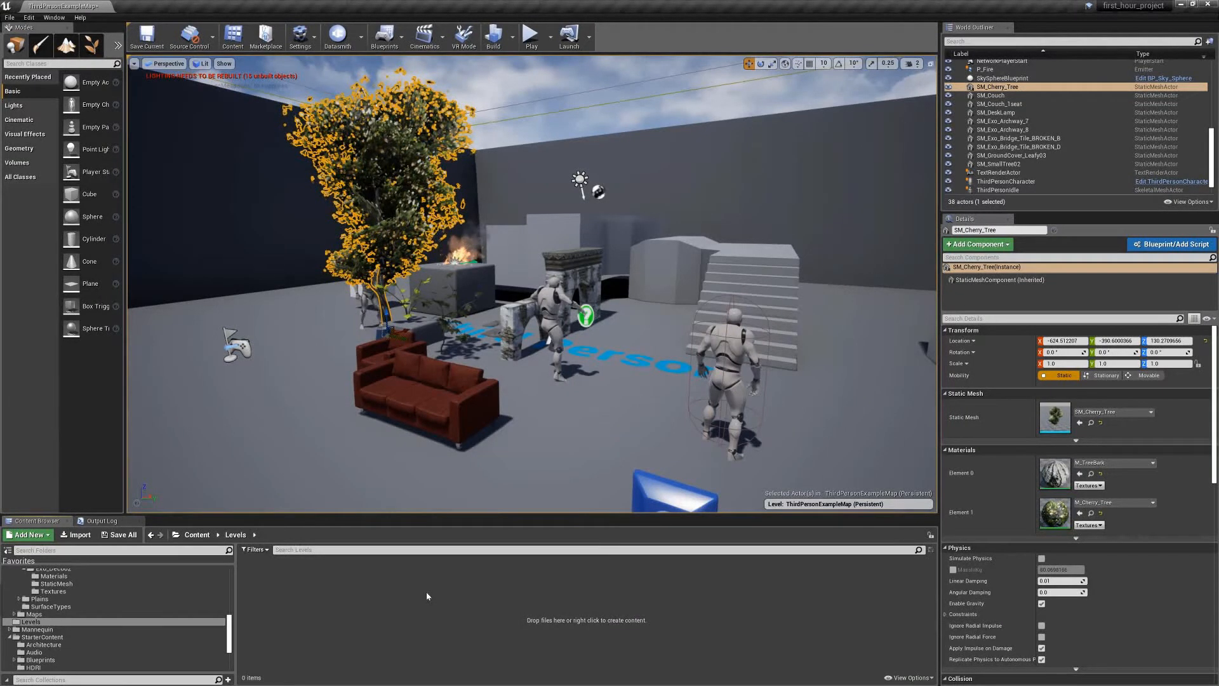
right_click(371, 591)
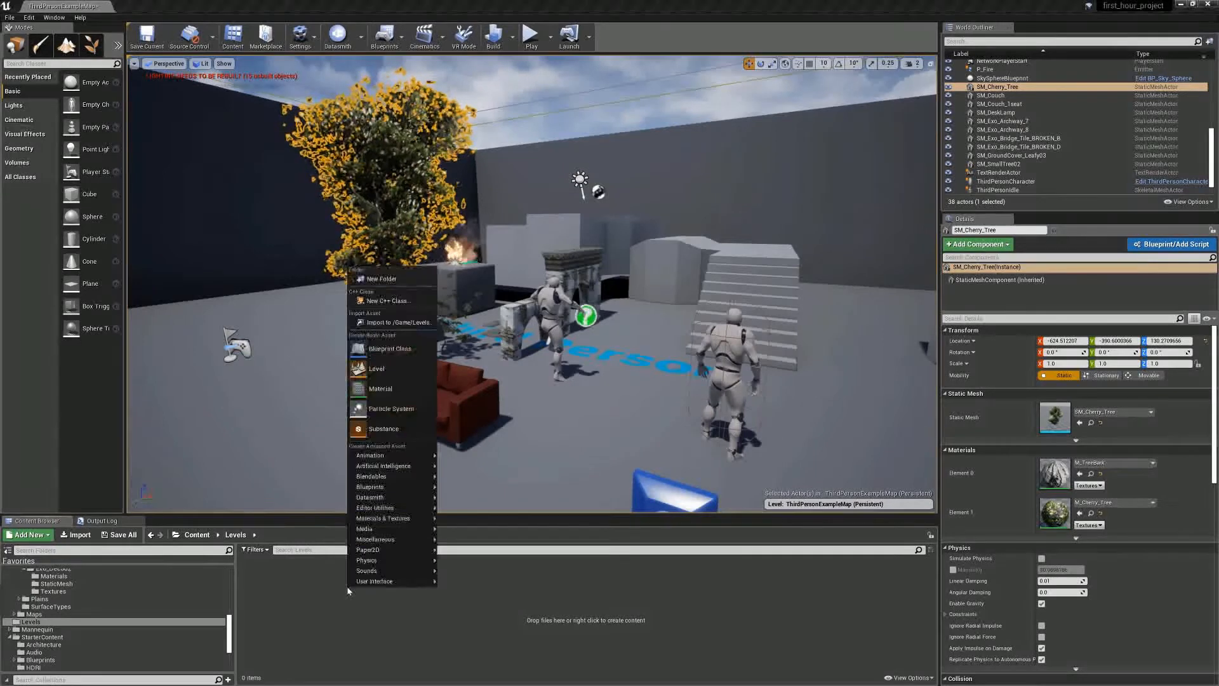
left_click(375, 367)
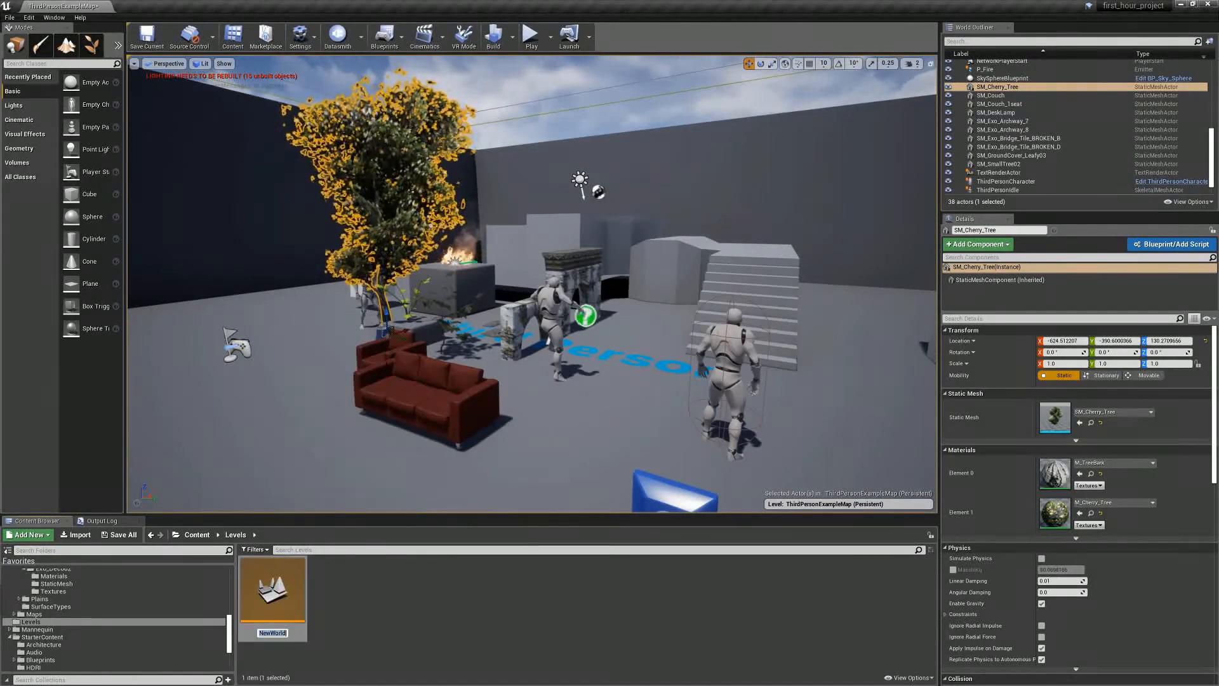
type("m")
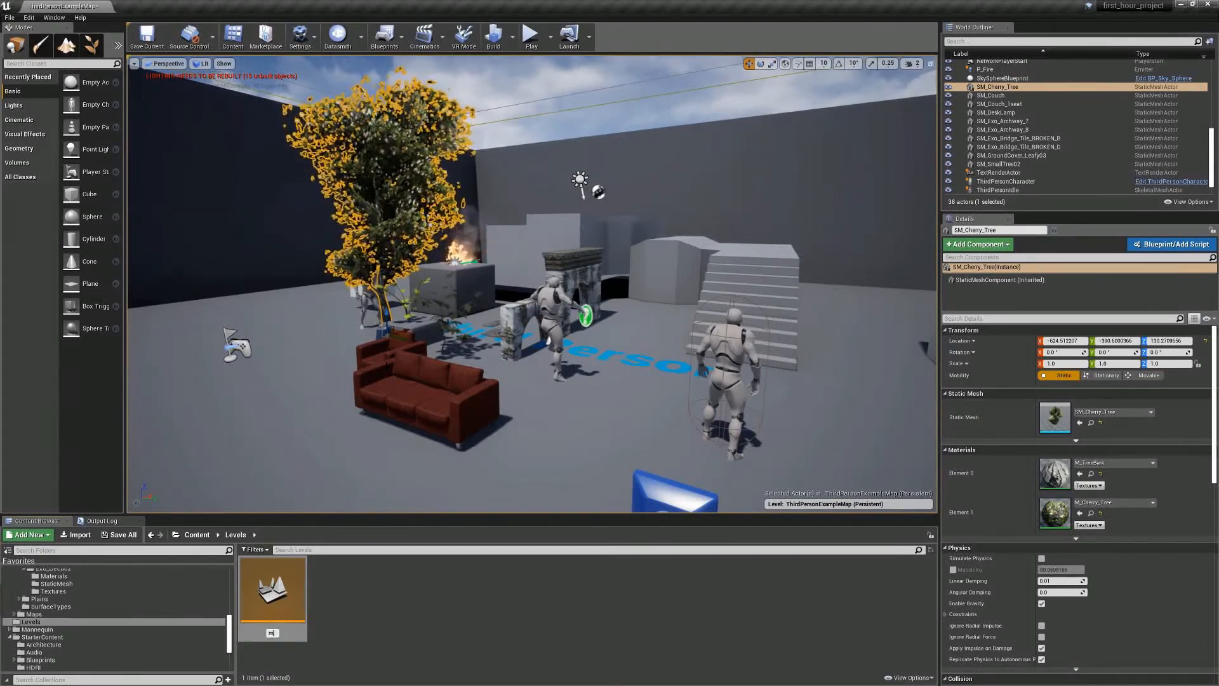
type("y_first_level")
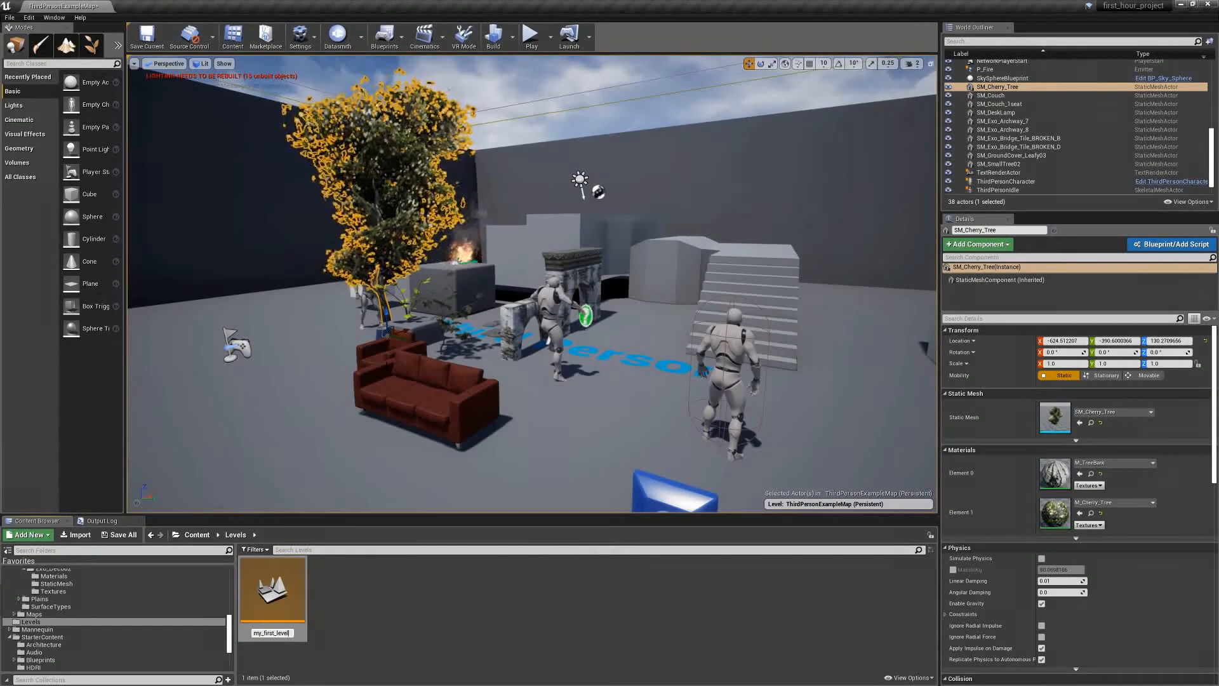
key("Return")
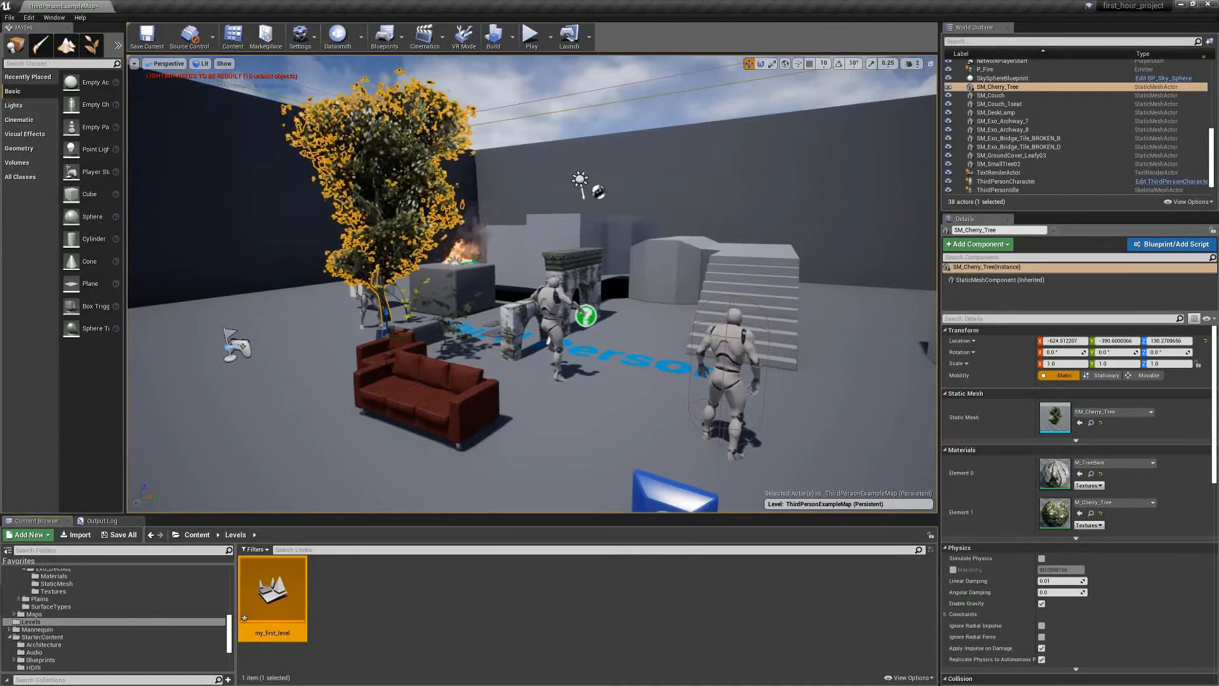
double_click(291, 585)
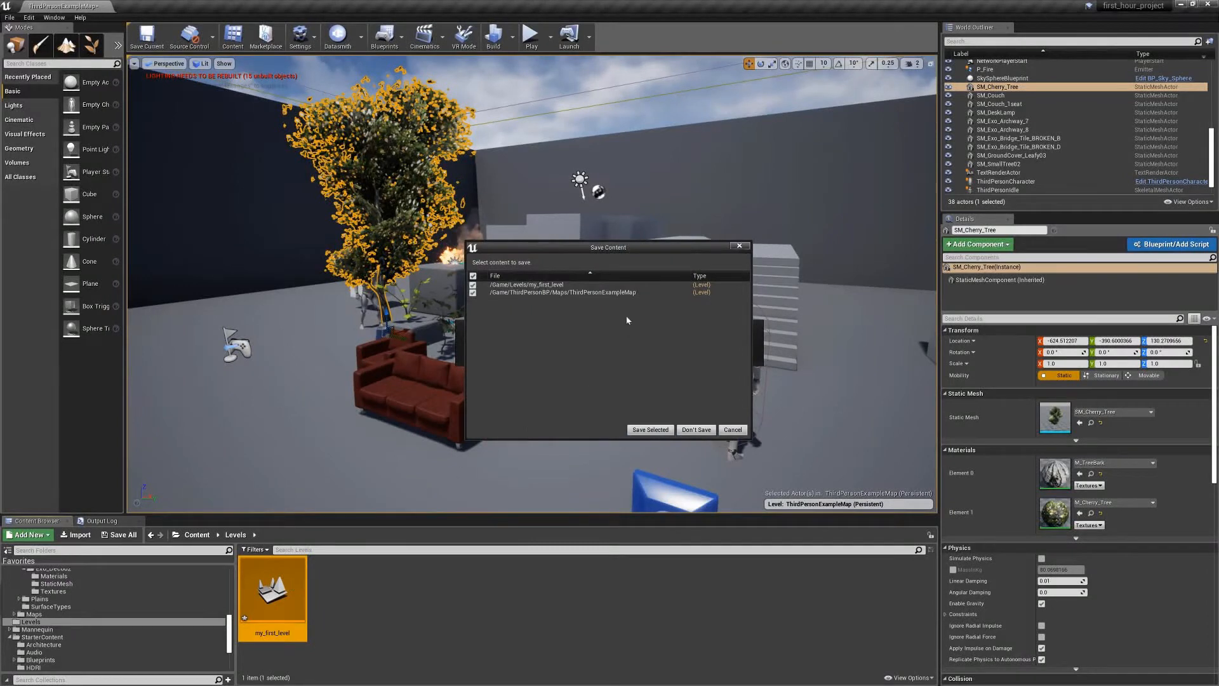
left_click(649, 430)
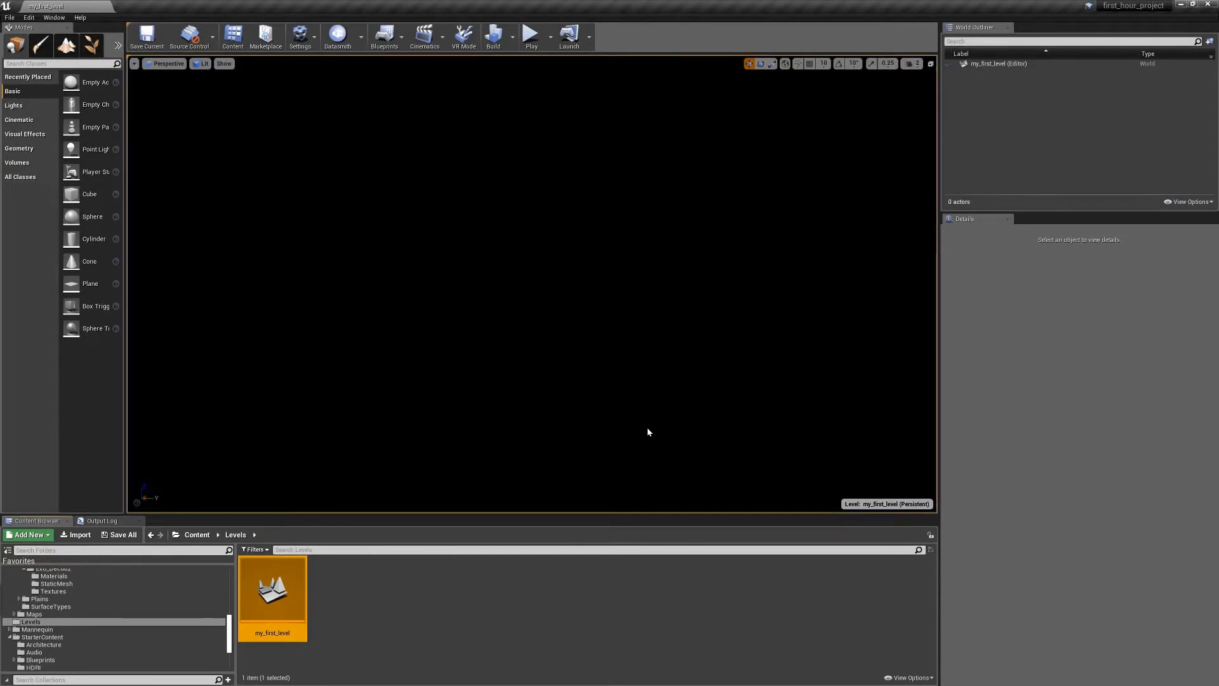
- Search the whole Content folder for SM_Exo_Bridge assets
left_click(196, 535)
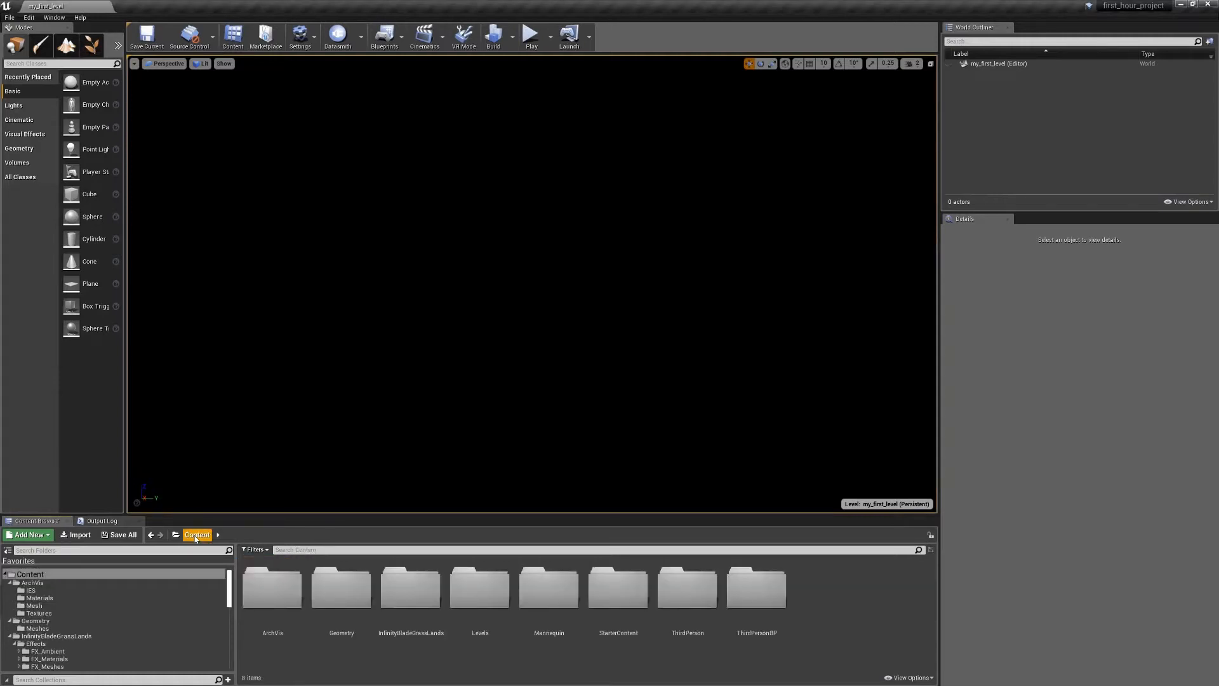
left_click(292, 549)
type("SM")
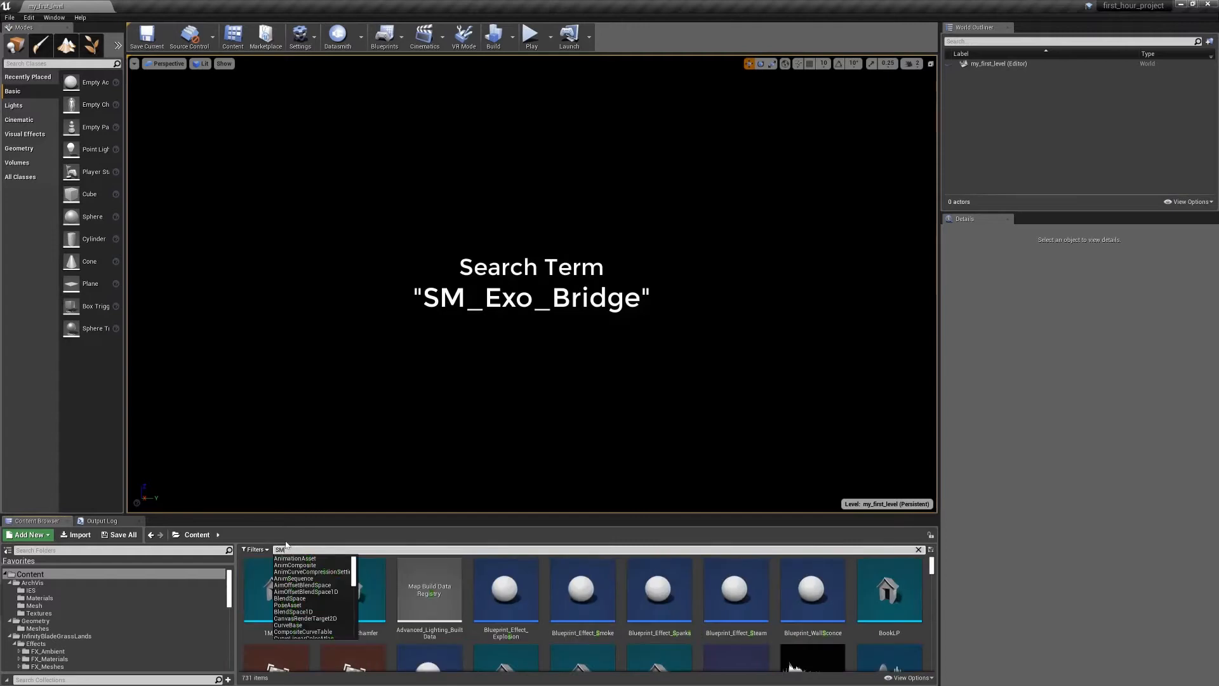
type("_Exo")
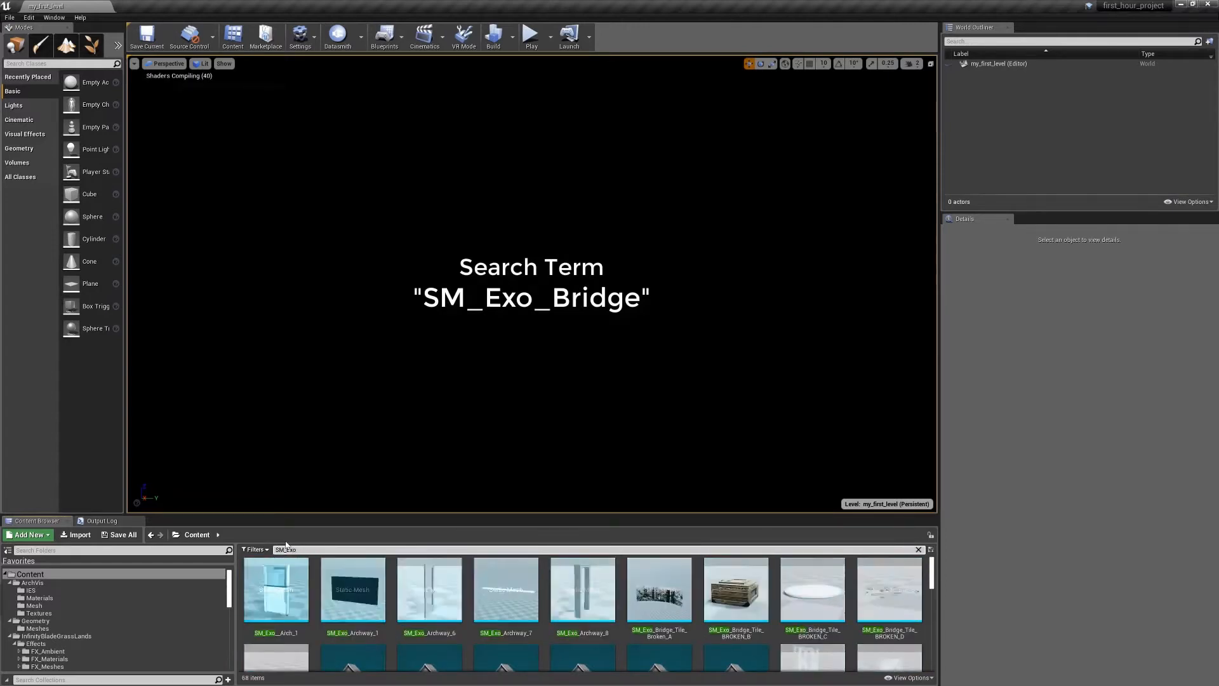
type("_")
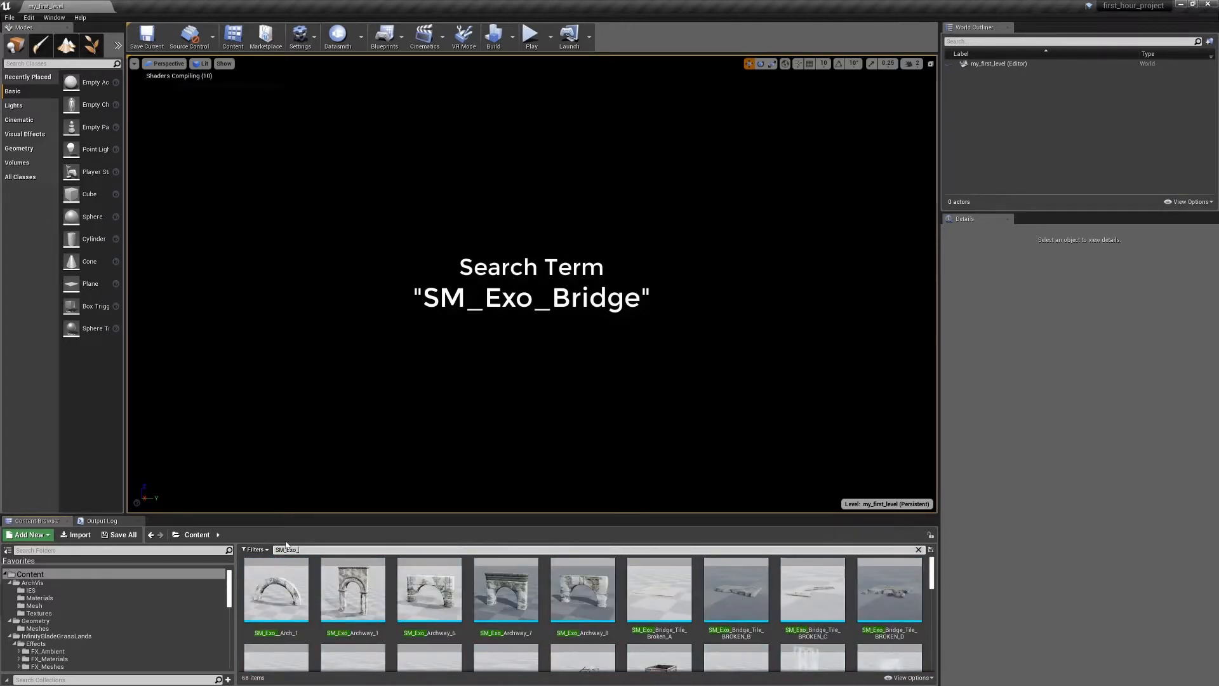
type("Br")
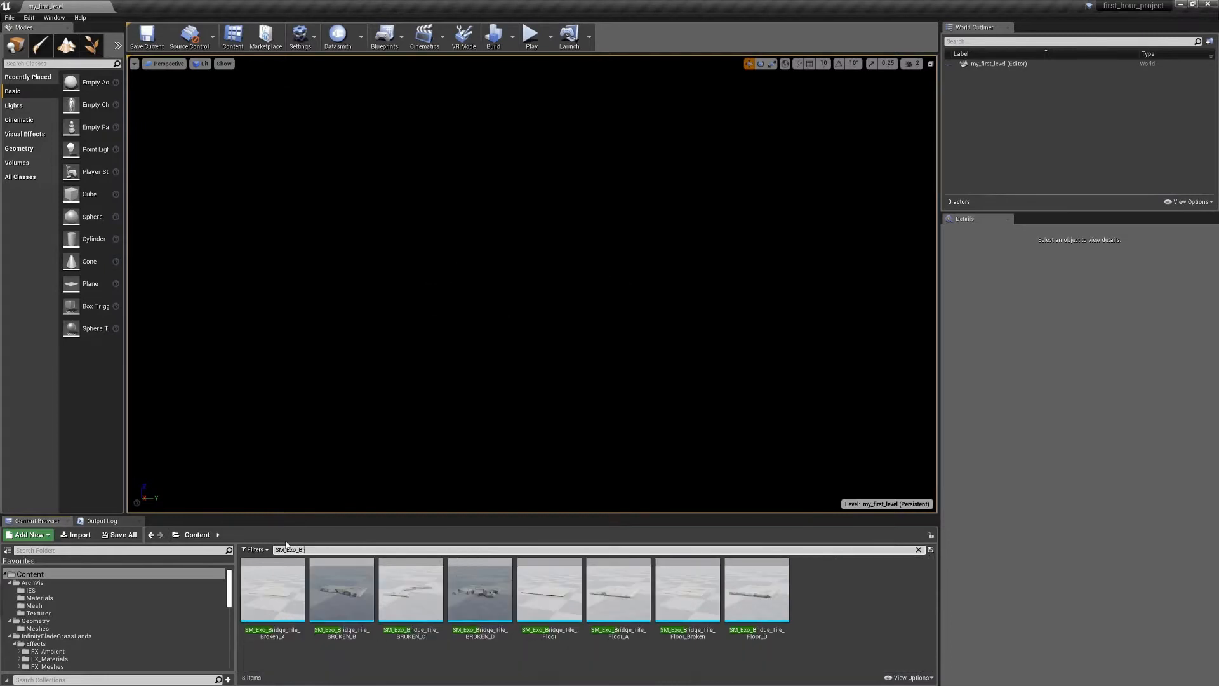
type("idge")
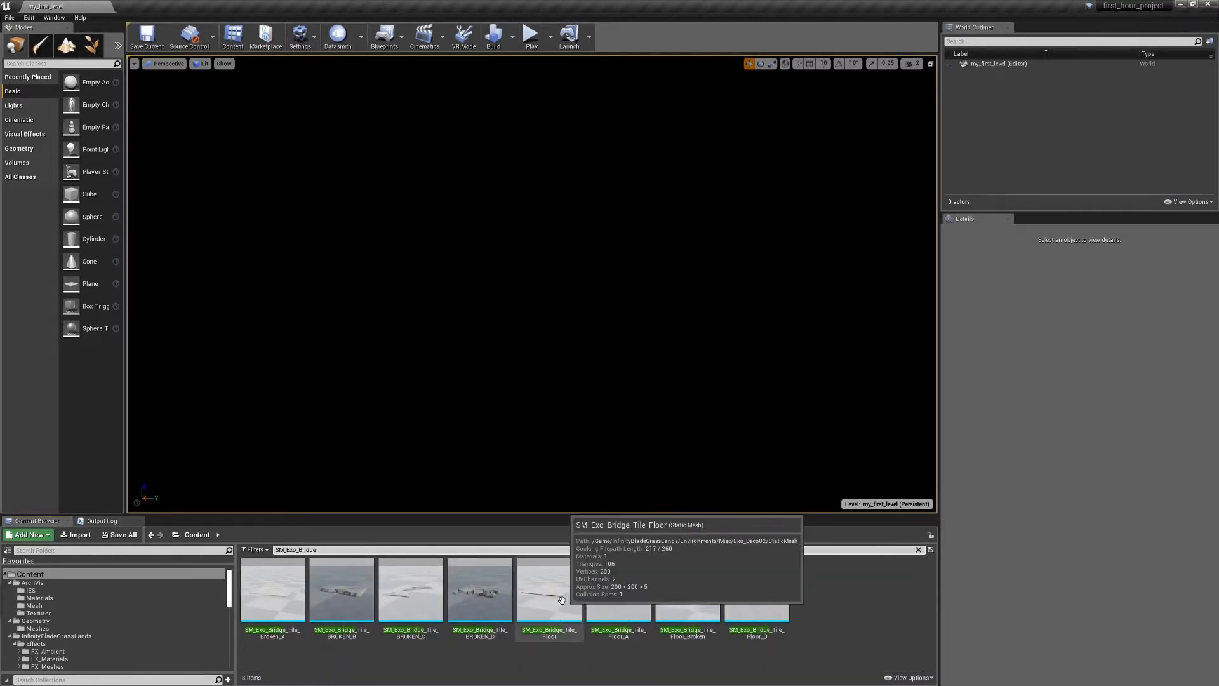
- Place the SM_Exo_Bridge_Tile_Floor mesh in the empty level and select it
left_click(544, 569)
left_click_drag(545, 569, 489, 299)
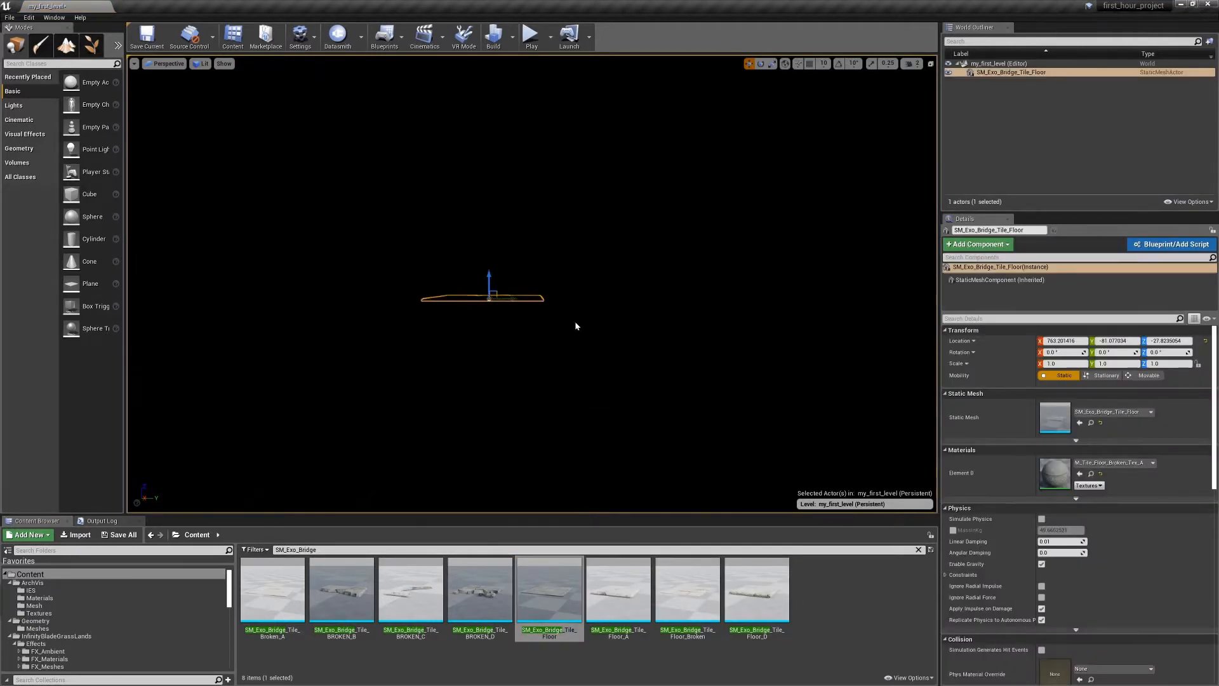
left_click_drag(584, 327, 521, 422, "alt")
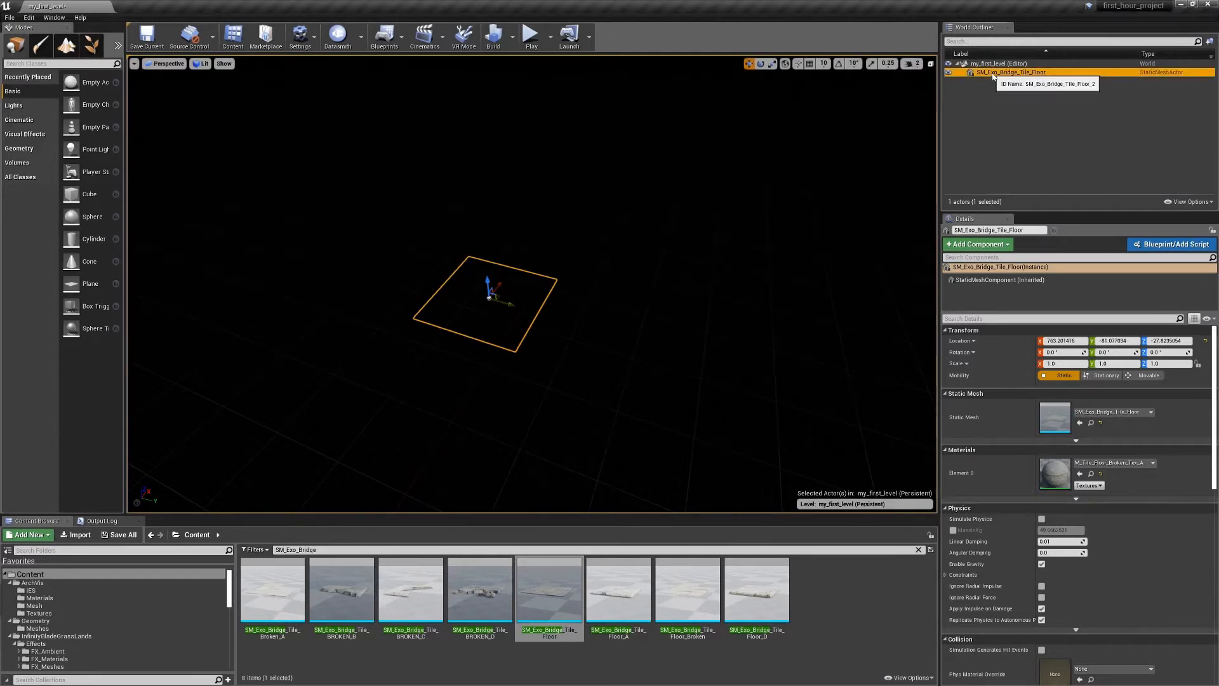
left_click(737, 201)
left_click(1006, 75)
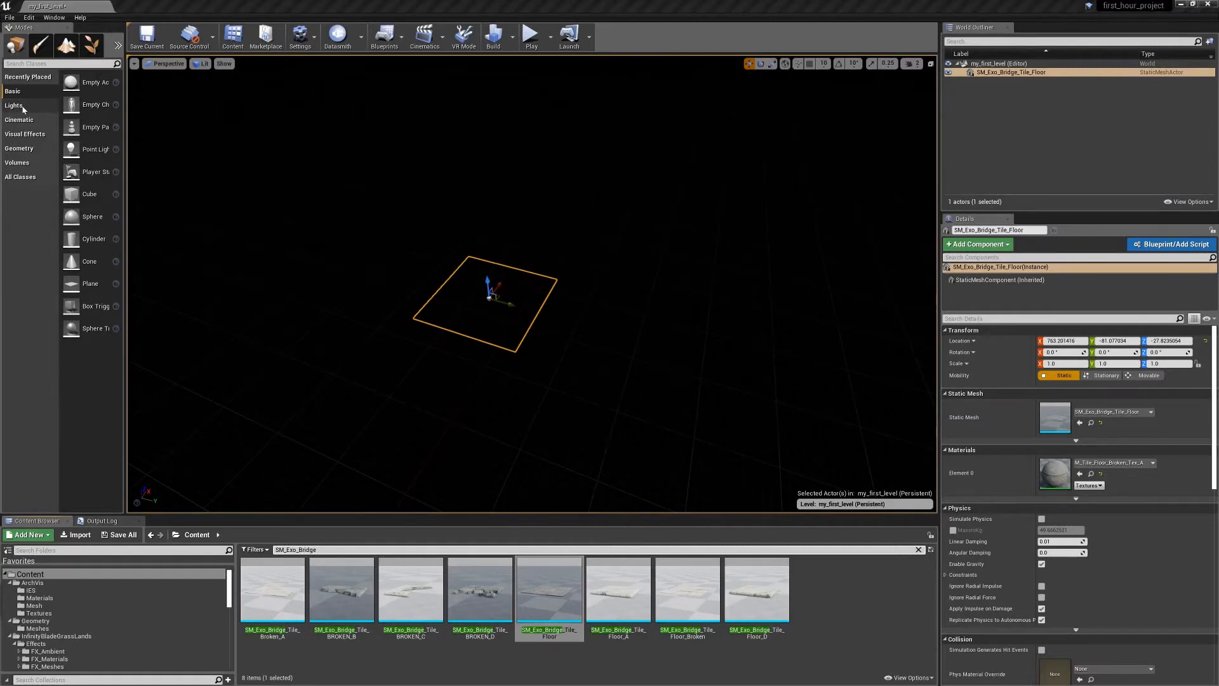
- Add a Directional Light above the floor tile to illuminate it
left_click(19, 106)
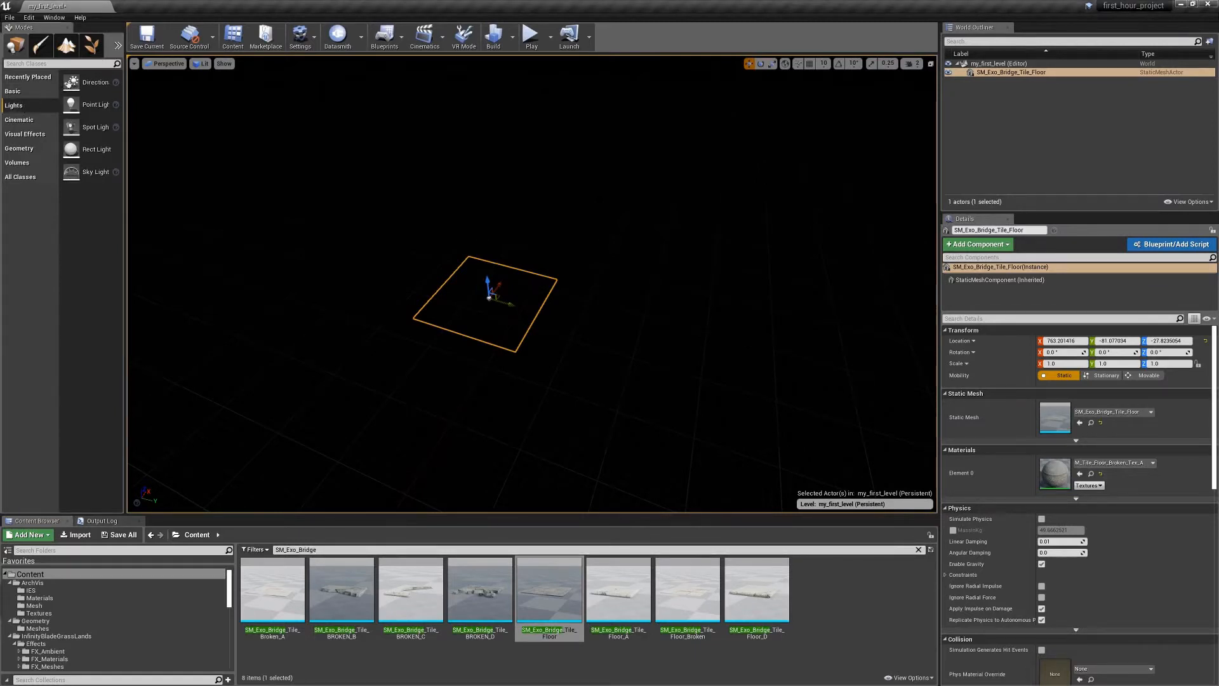
left_click_drag(72, 82, 475, 233)
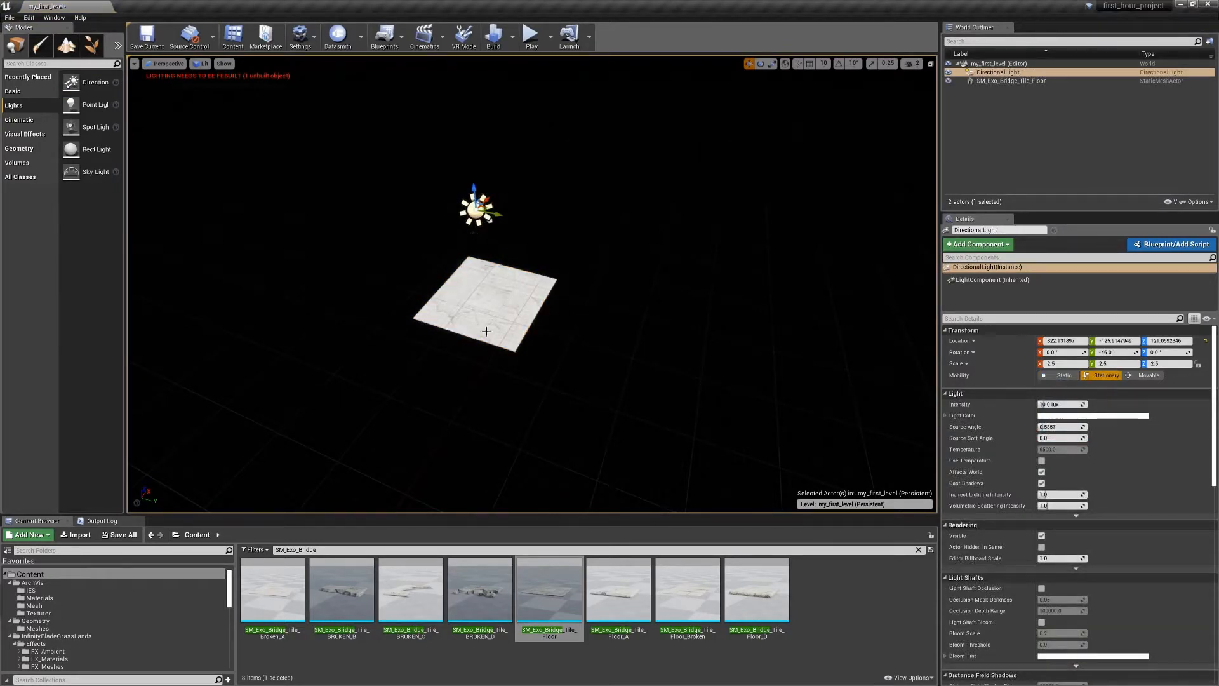
left_click_drag(547, 346, 476, 323, "alt")
right_click_drag(476, 323, 561, 323, "alt")
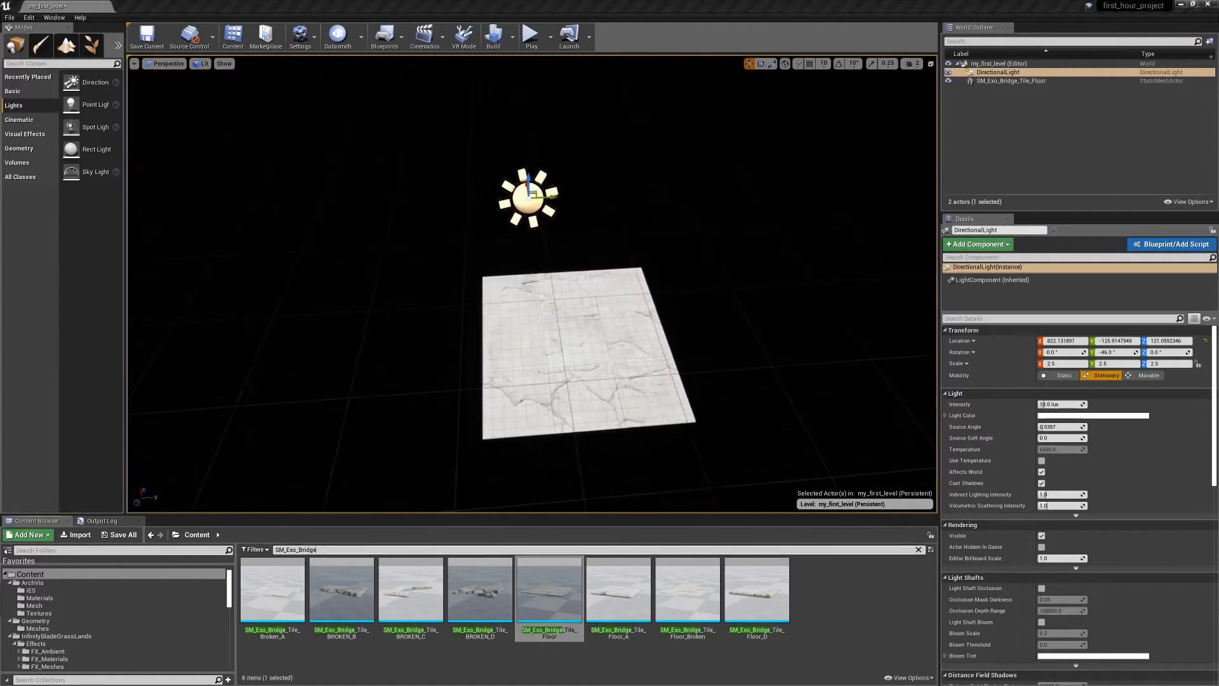
- Set the floor tile's location to X 0, Y 0, Z 0 and focus the view on it
left_click(578, 318)
left_click(1073, 341)
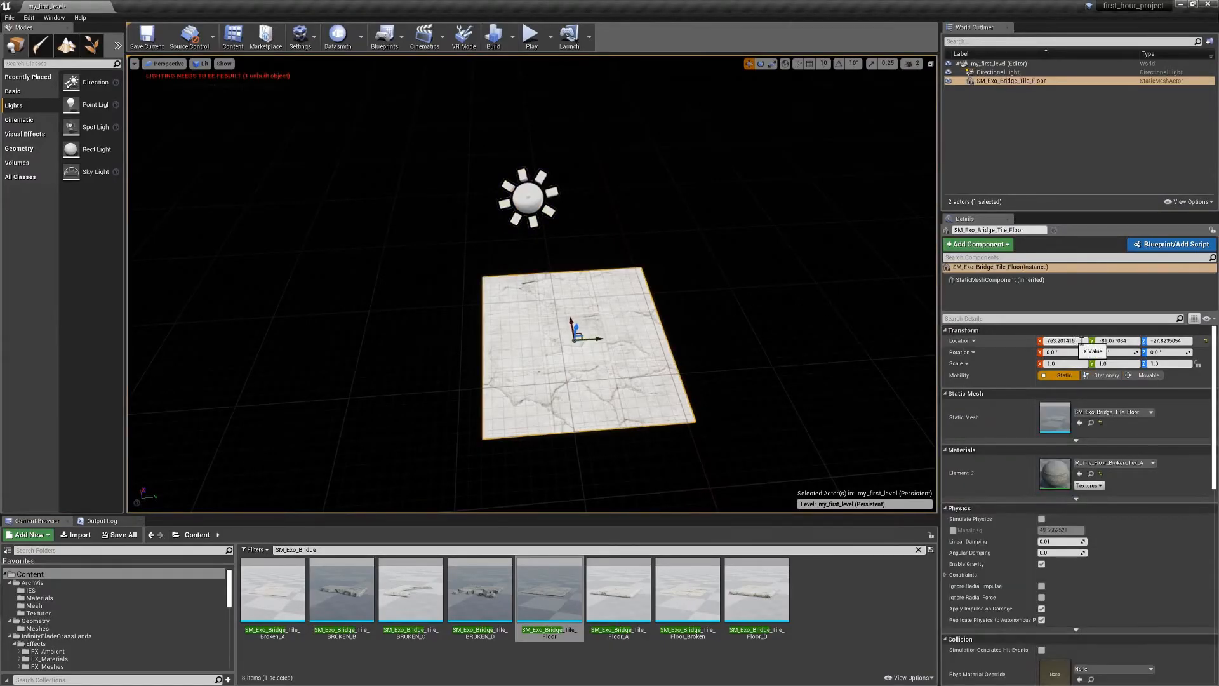
type("0")
key("Tab")
type("0")
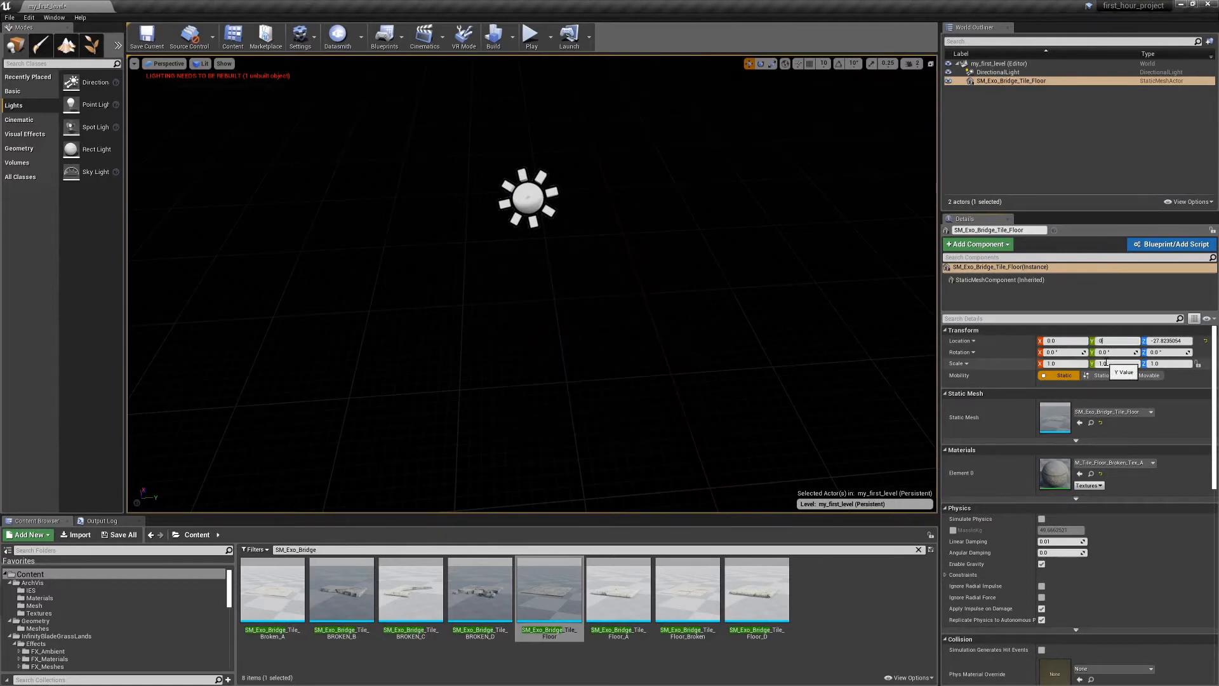
key("Tab")
type("0")
key("Return")
left_click(737, 322)
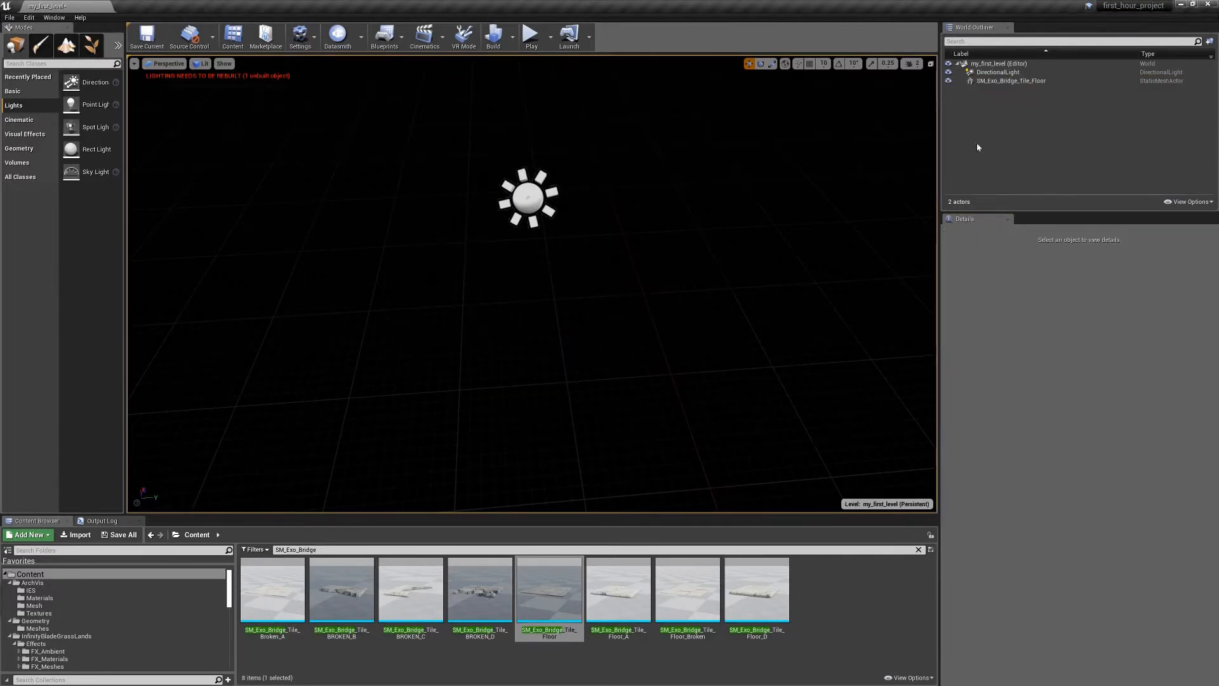
left_click(998, 80)
key("f")
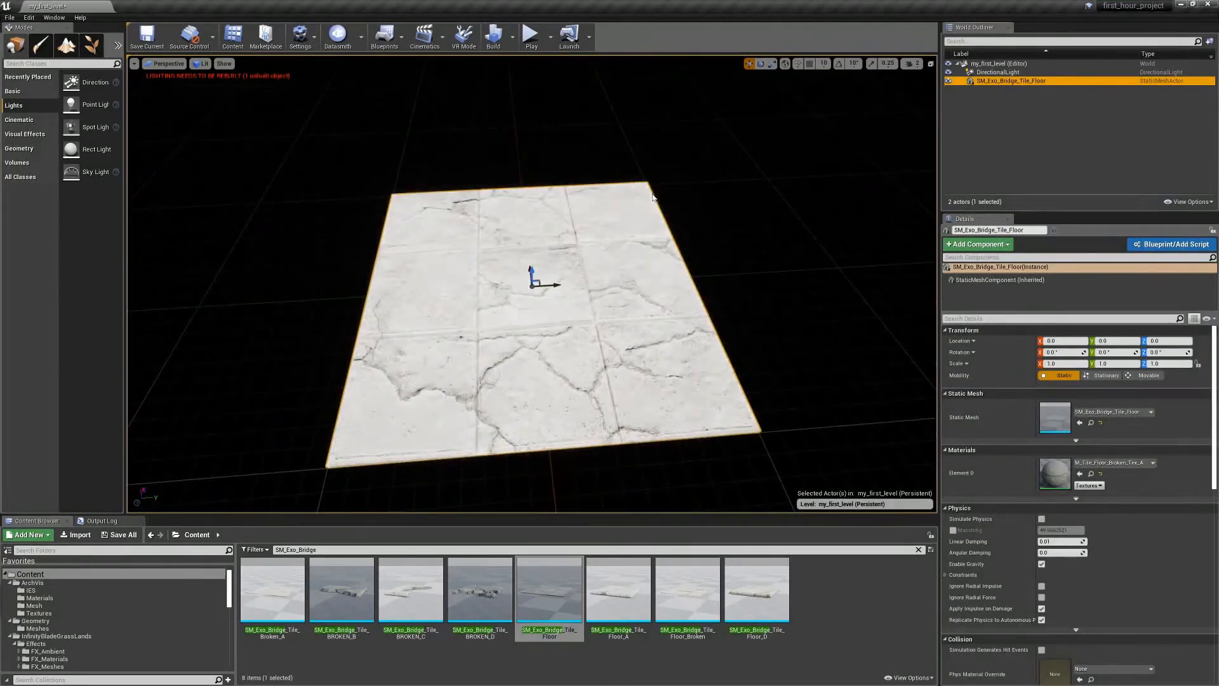
scroll(531, 284, "down", 3)
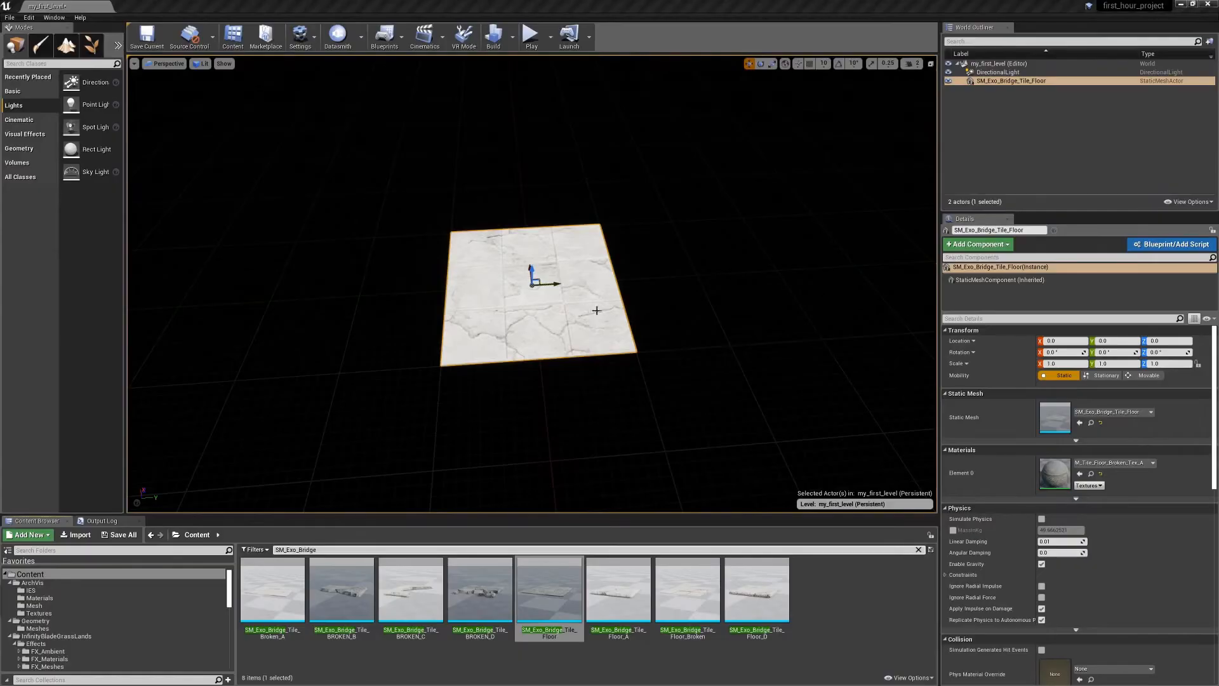
- Set the directional light's location to X 0, Y 0, Z 100
left_click(1003, 73)
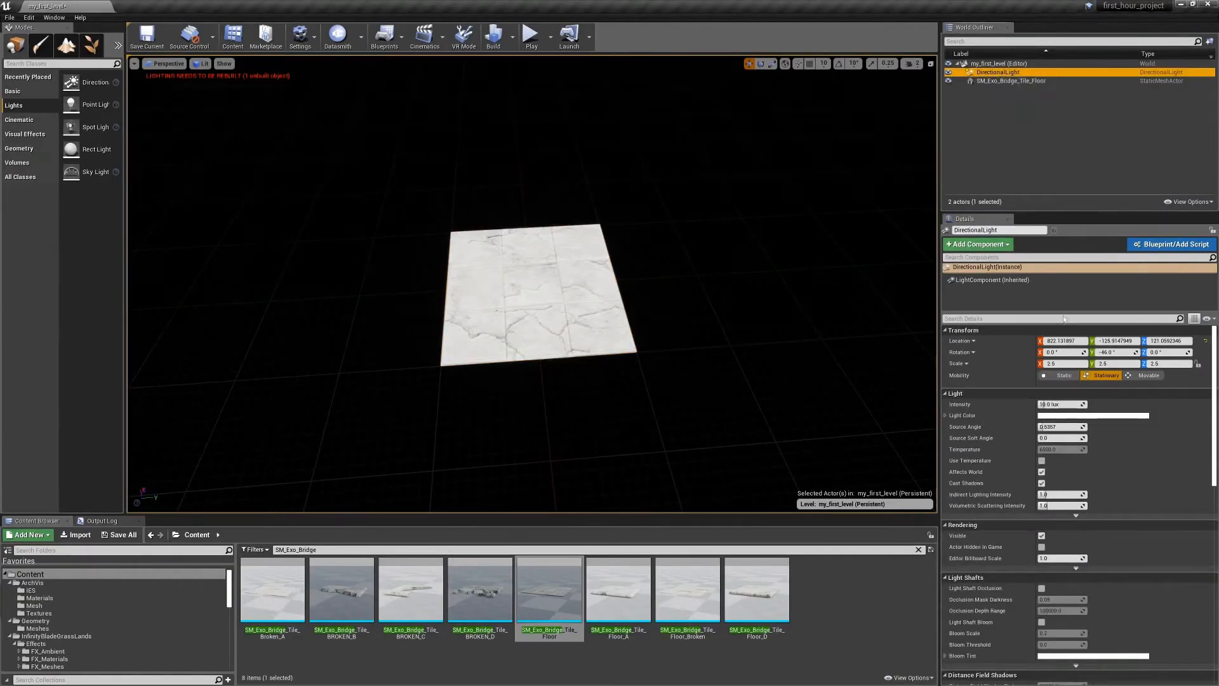
left_click(1072, 341)
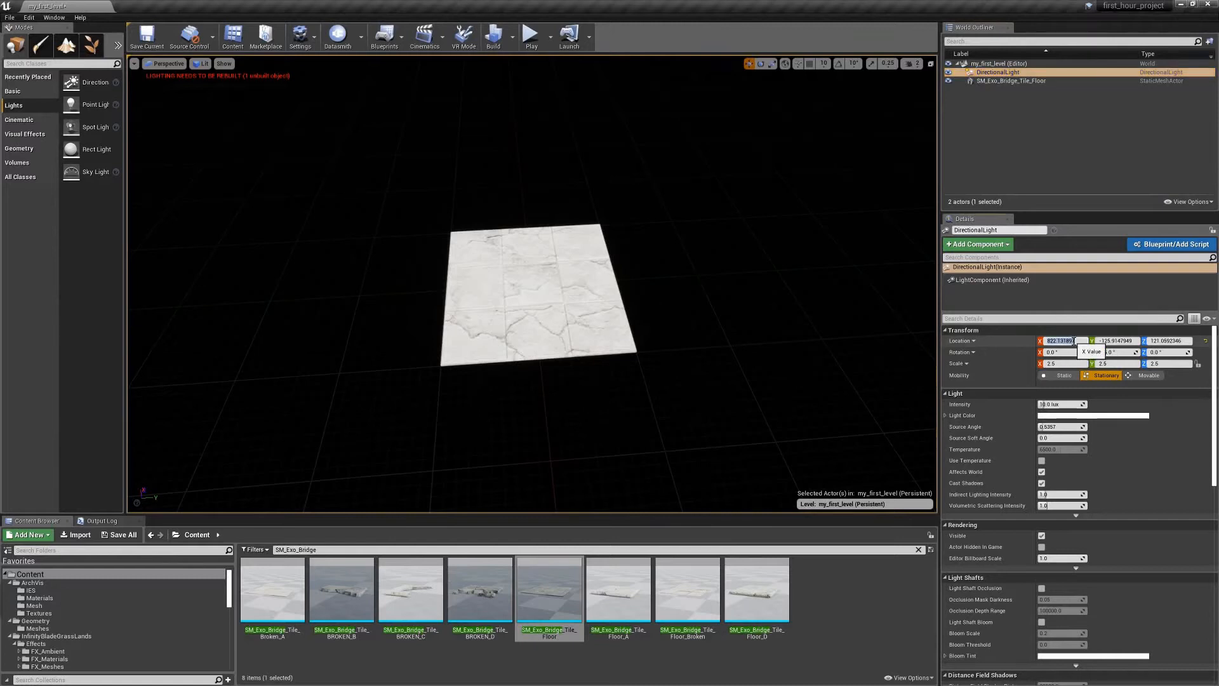
type("0")
key("Tab")
type("0")
key("Tab")
type("1")
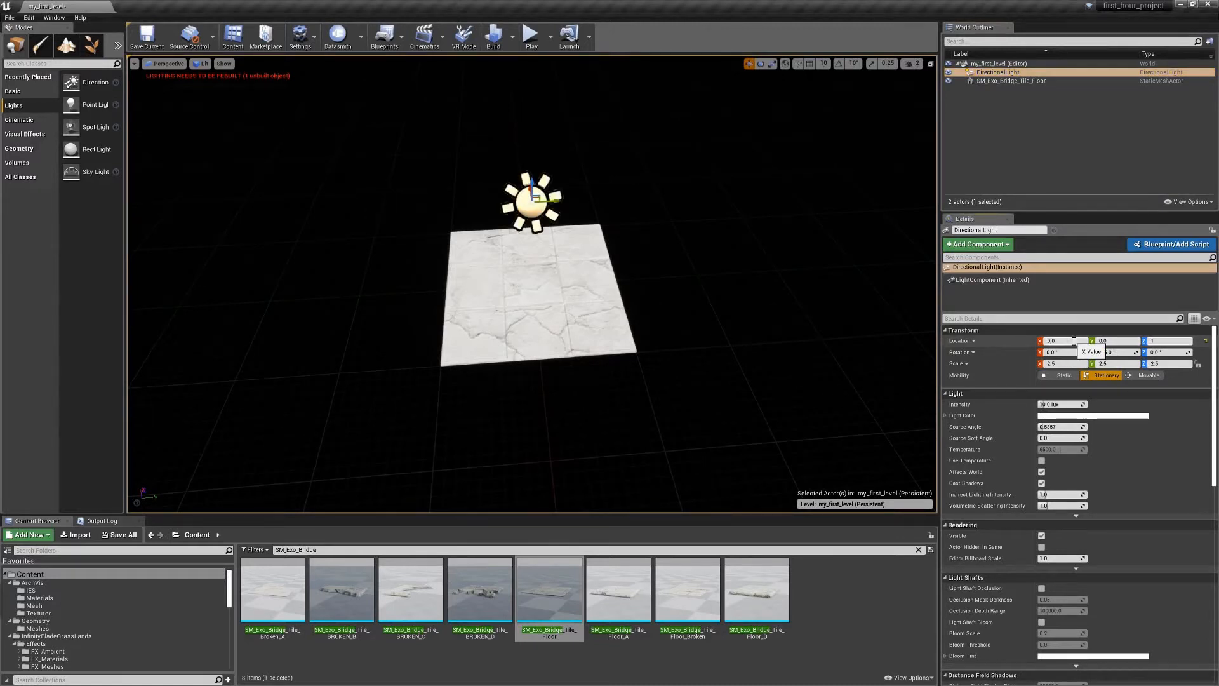
type("00")
key("Return")
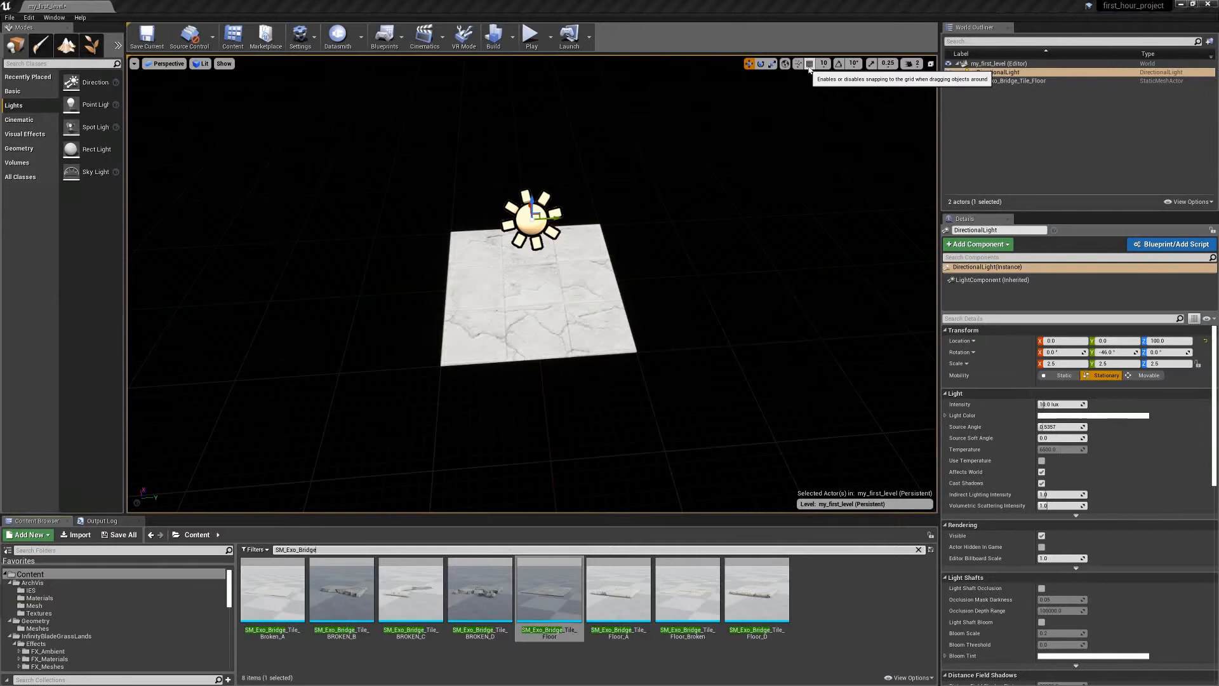
- Enable position grid snapping and set the snap size to 100
left_click(810, 66)
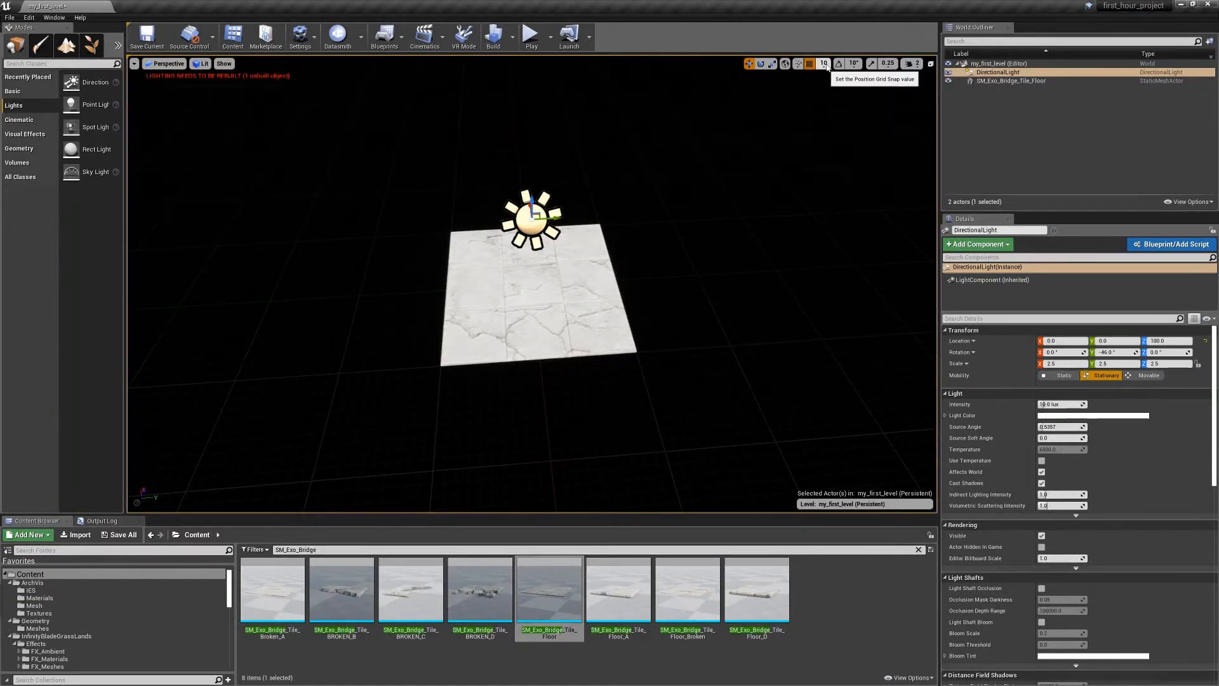
left_click(826, 65)
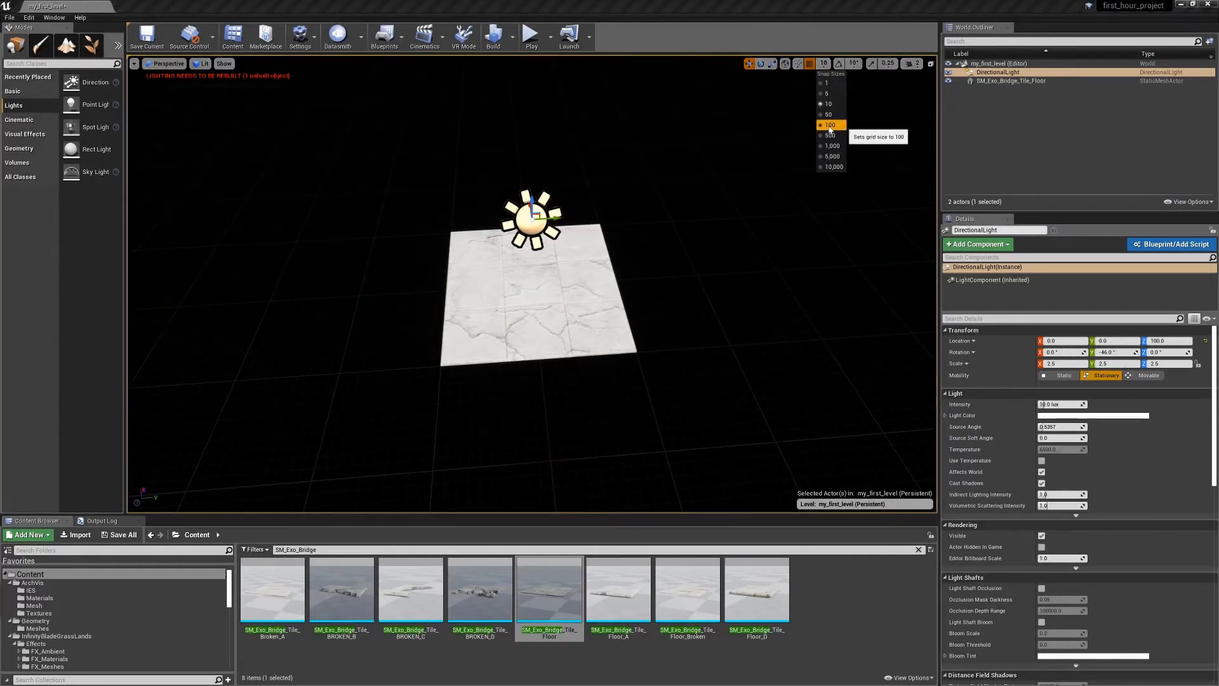
left_click(829, 126)
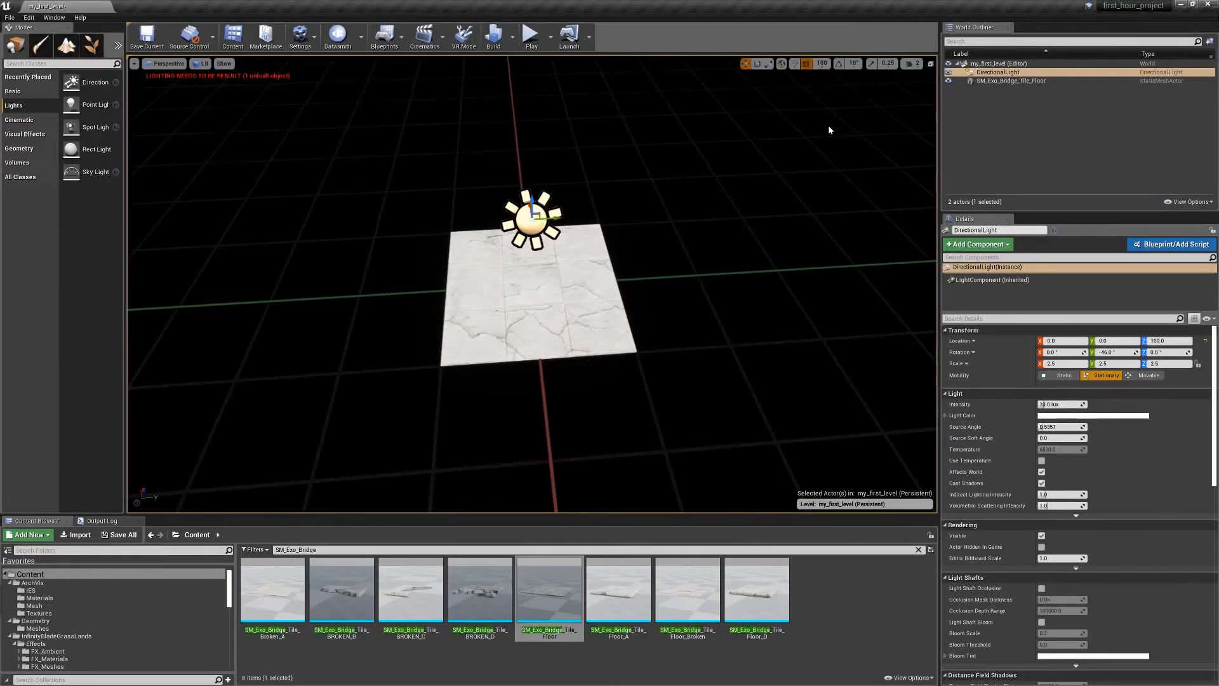
- Duplicate the floor tile along the Y axis at 200-unit spacing to form a row of five tiles from Y -400 to 400
left_click(532, 294)
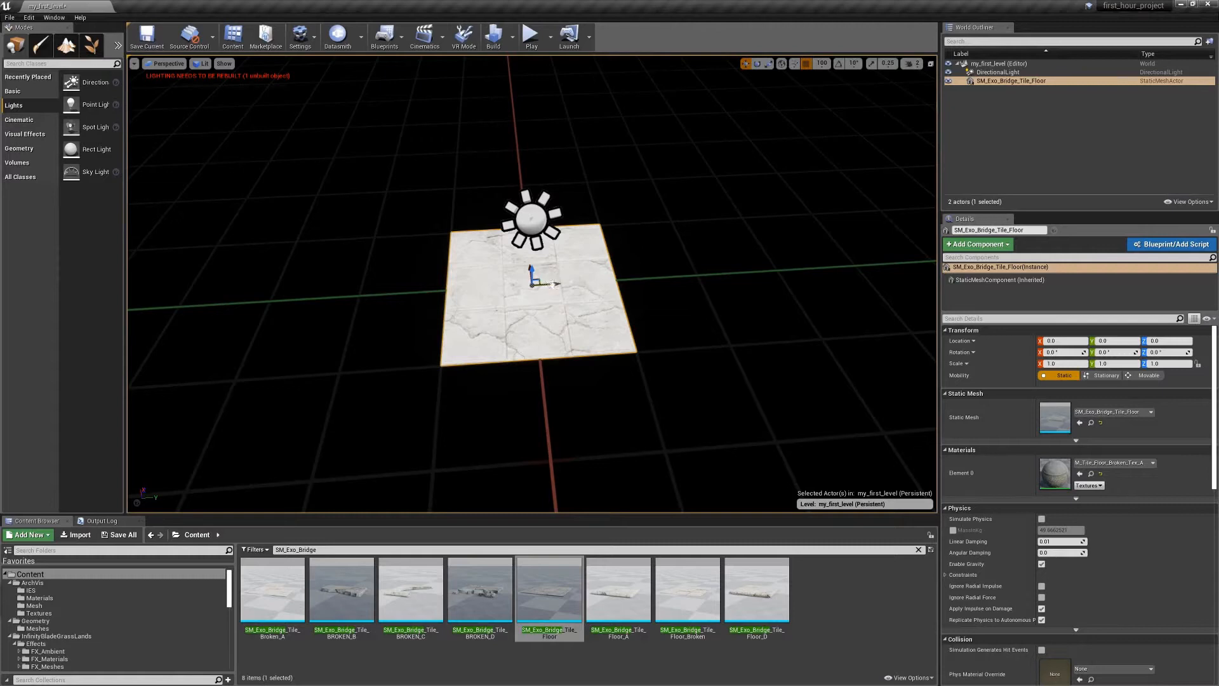
left_click_drag(592, 283, 365, 340, "alt")
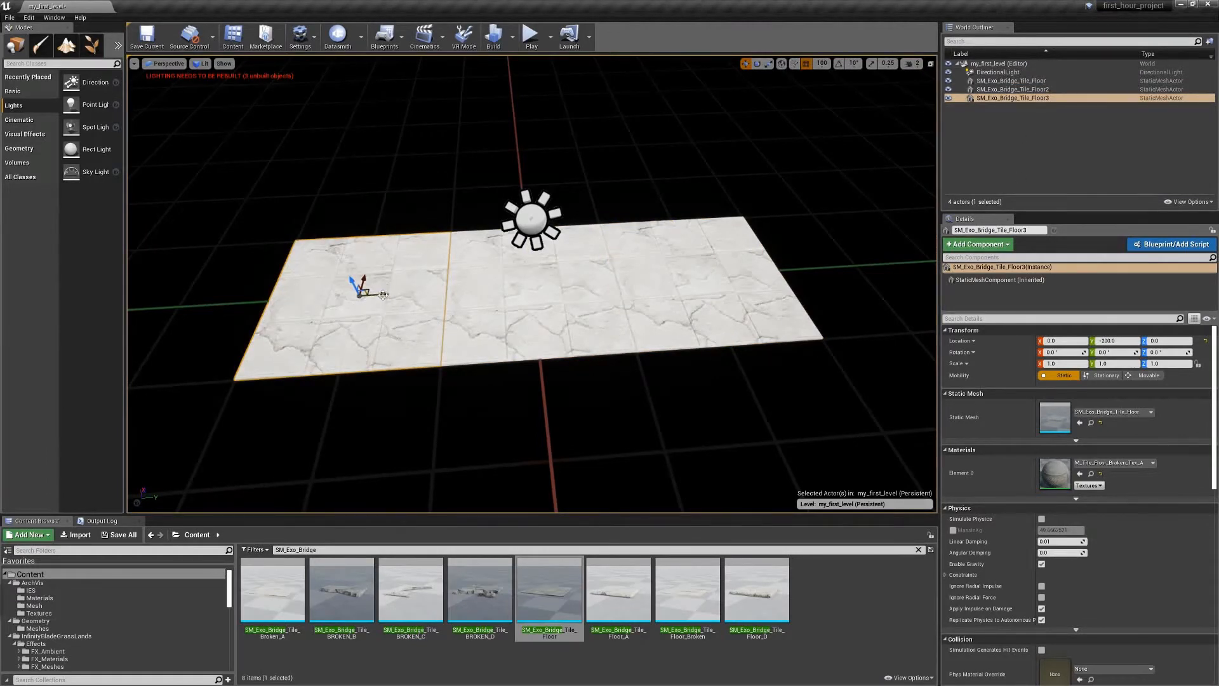
left_click_drag(367, 294, 890, 284, "alt")
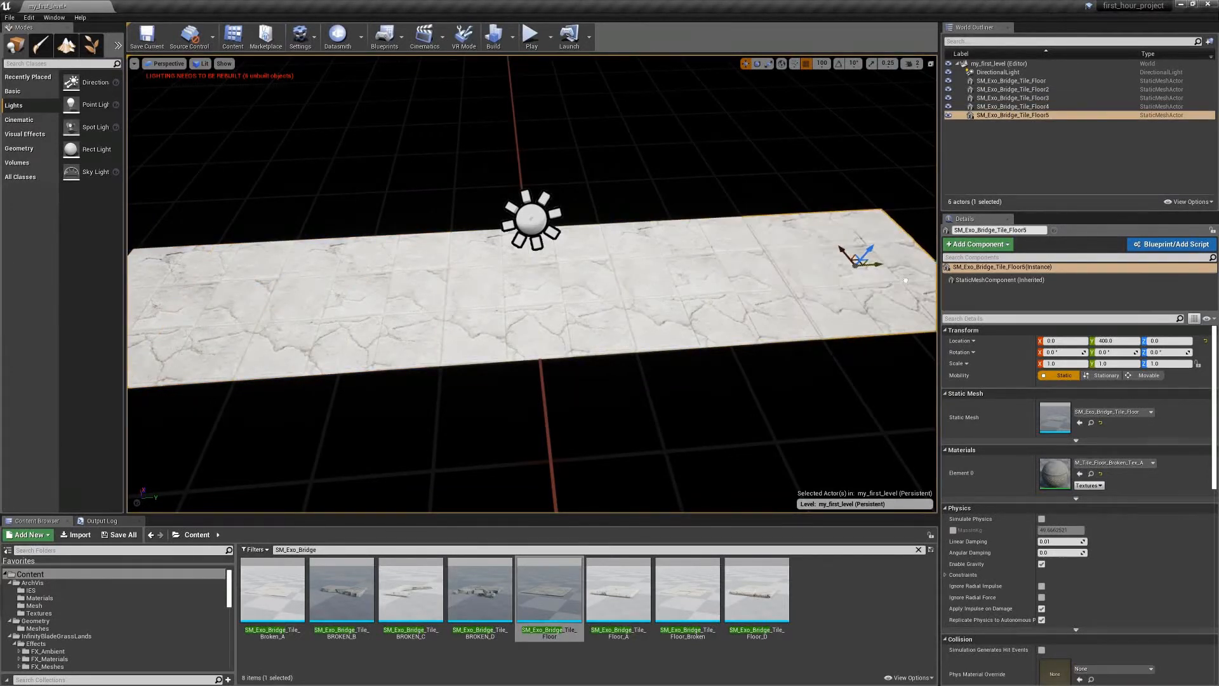
- Duplicate the whole five-tile row along the X axis to form a five-by-five floor, and enlarge the World Outliner to list all actors
left_click_drag(654, 430, 434, 421, "alt")
right_click_drag(433, 420, 812, 341, "alt")
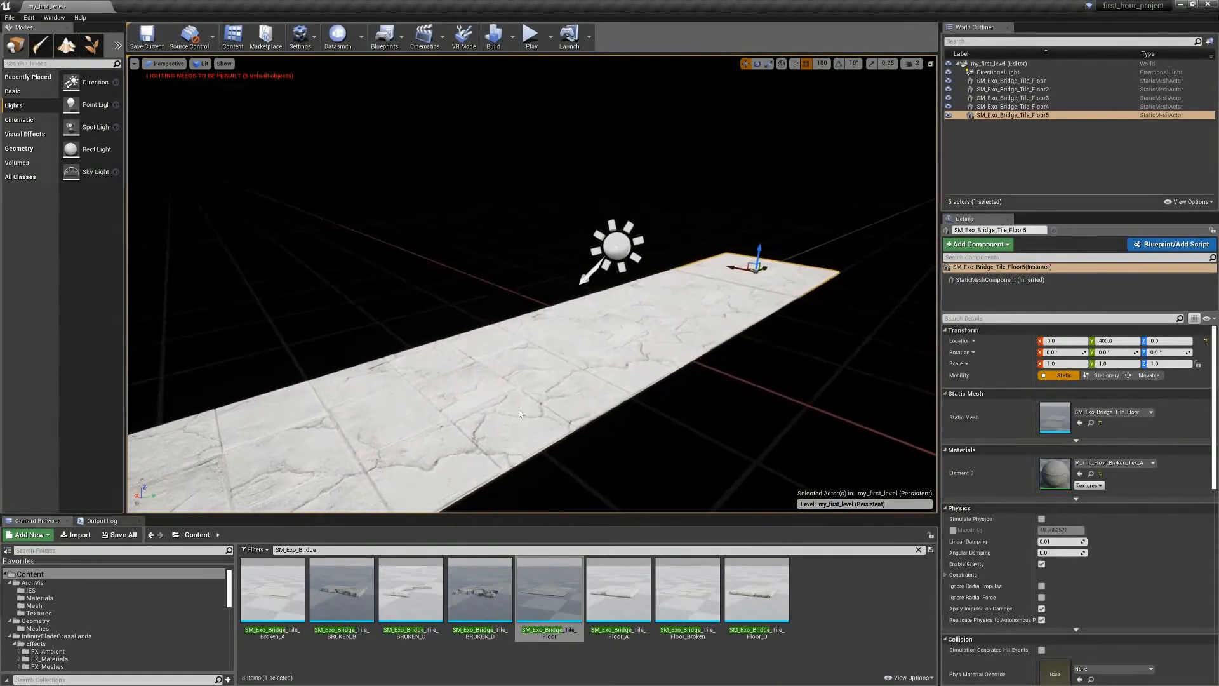
right_click_drag(727, 324, 852, 263, "alt")
left_click_drag(852, 263, 785, 313, "alt")
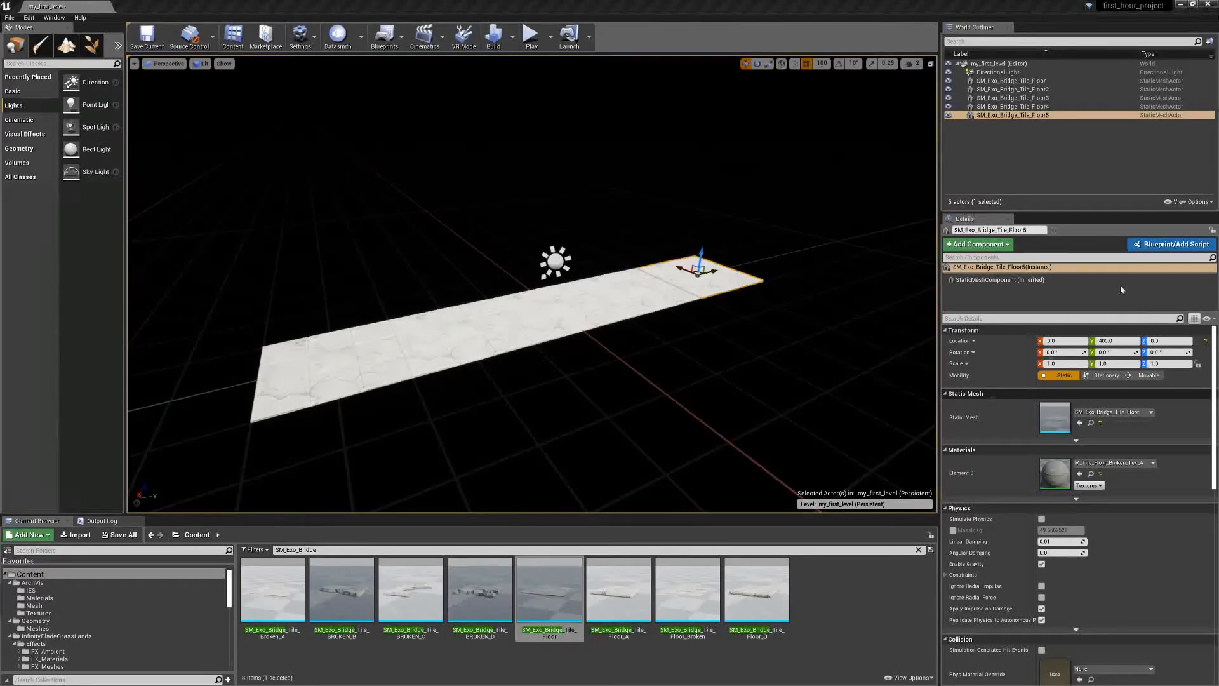
left_click(1012, 81)
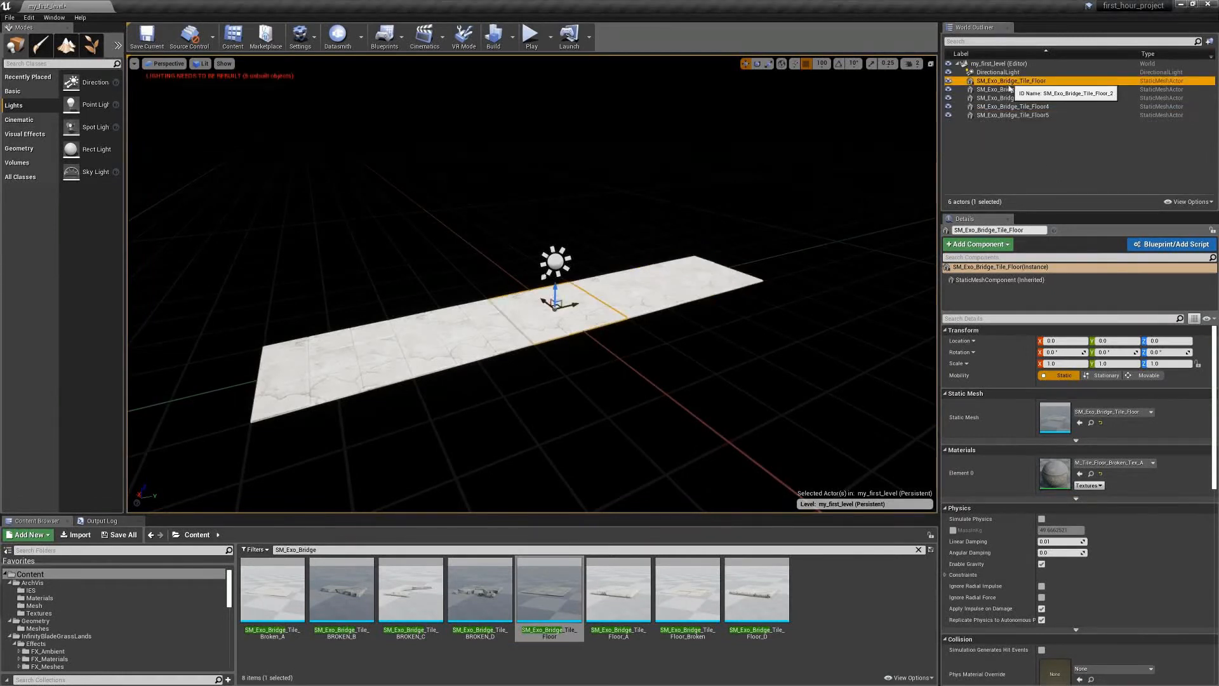
left_click(1003, 115, "shift")
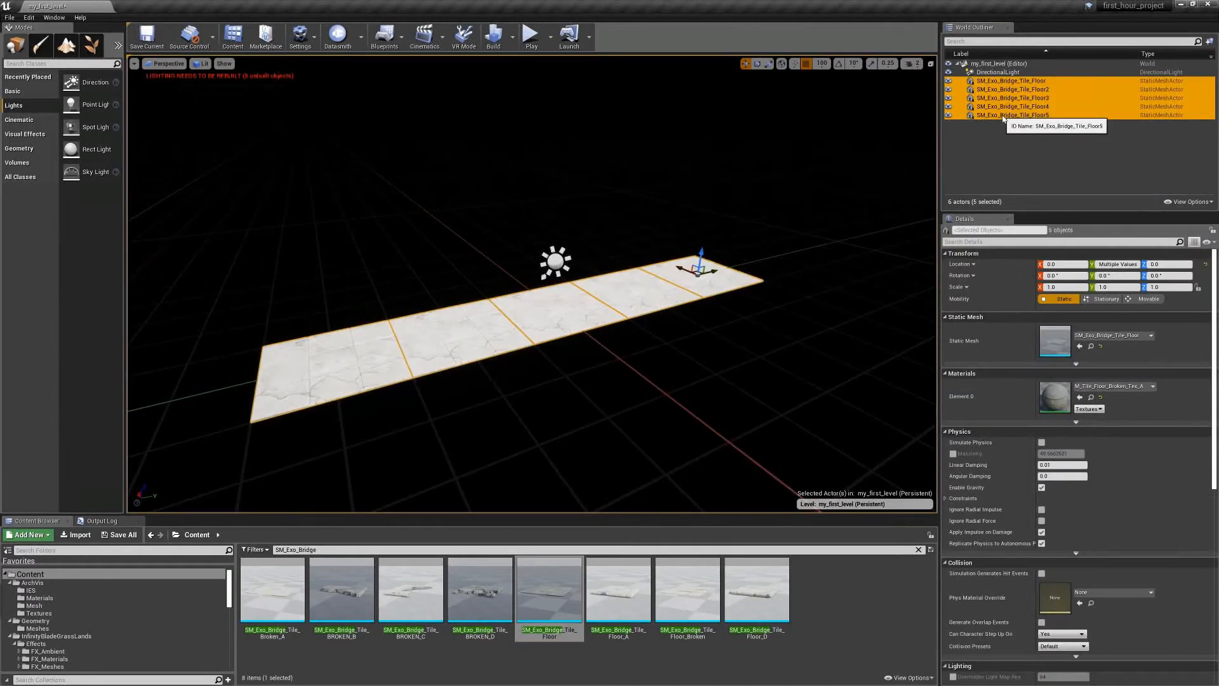
left_click_drag(682, 267, 774, 370, "alt")
left_click_drag(756, 299, 877, 348, "alt")
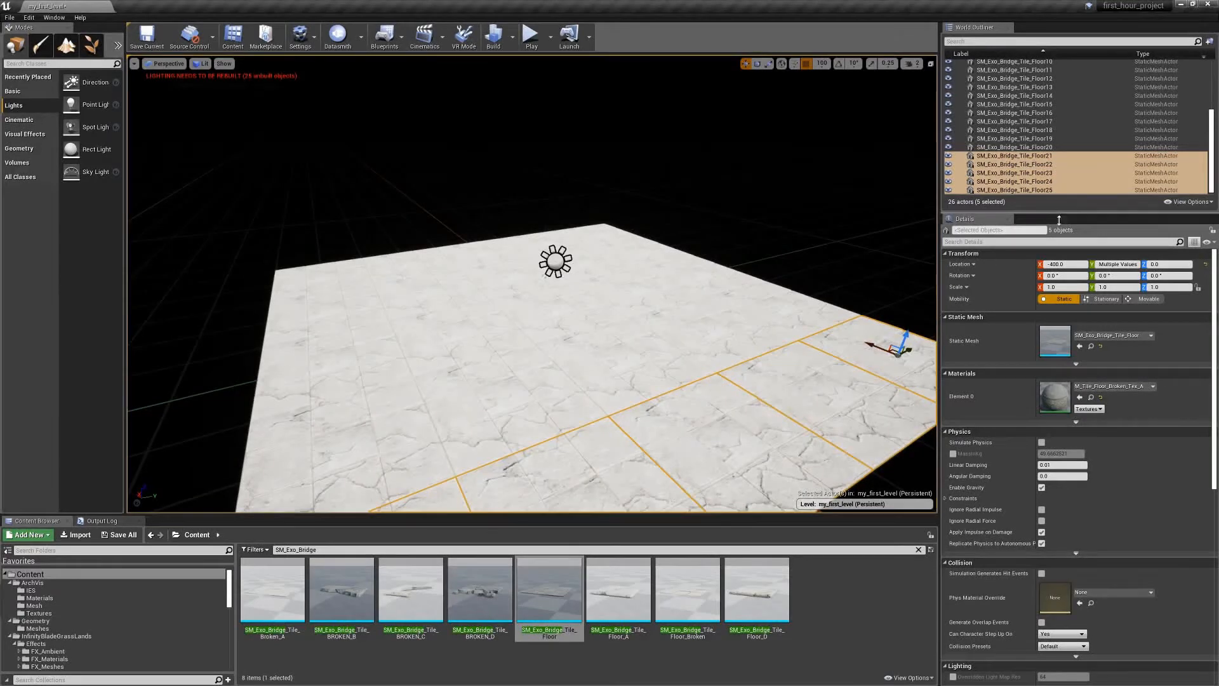
left_click_drag(1059, 214, 1071, 340)
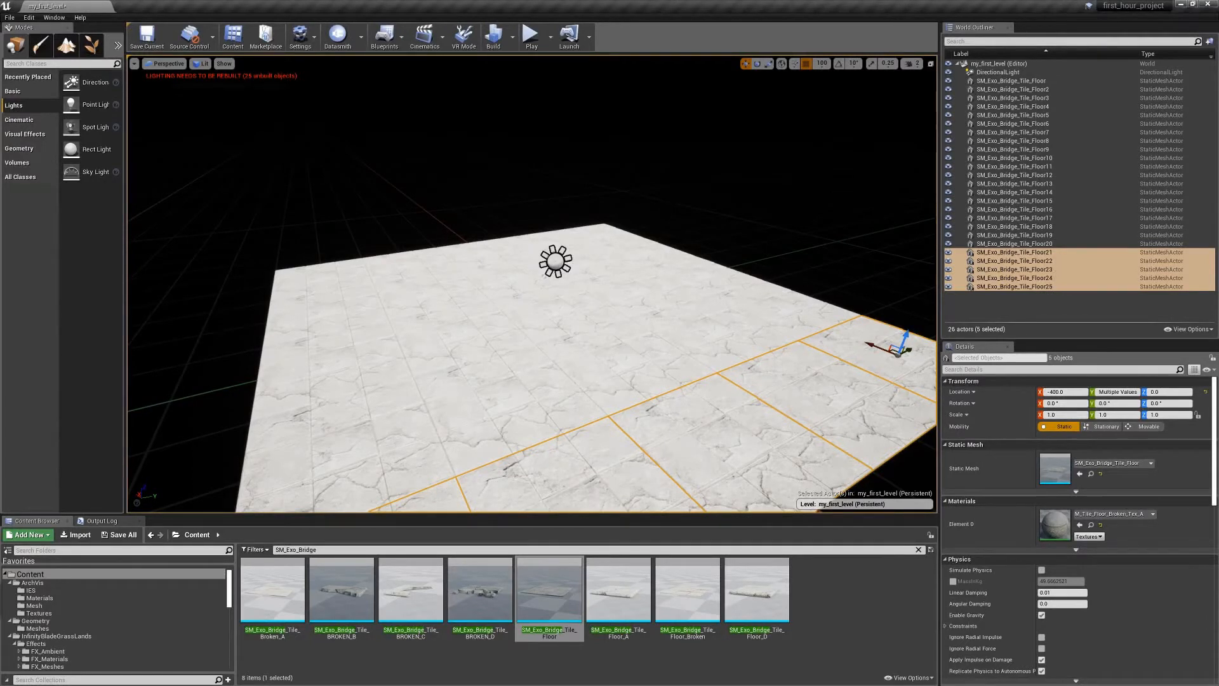
- Play the level from the current view, and stop the test
right_click_drag(532, 284, 654, 284)
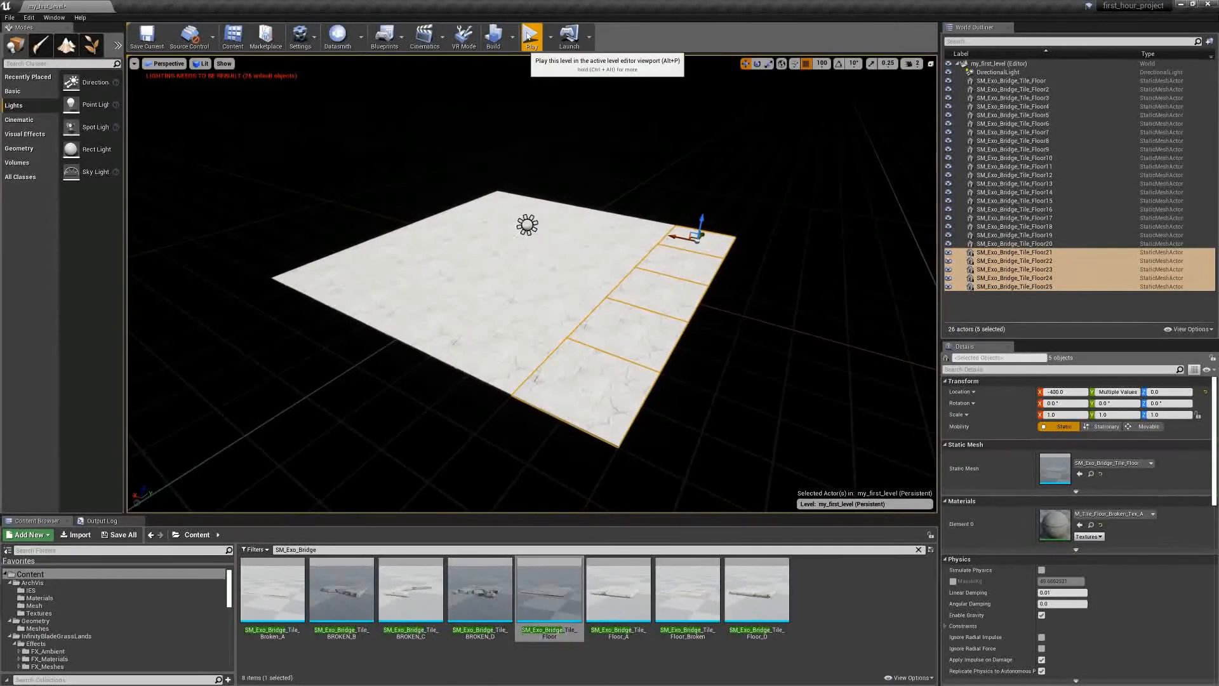
left_click(528, 37)
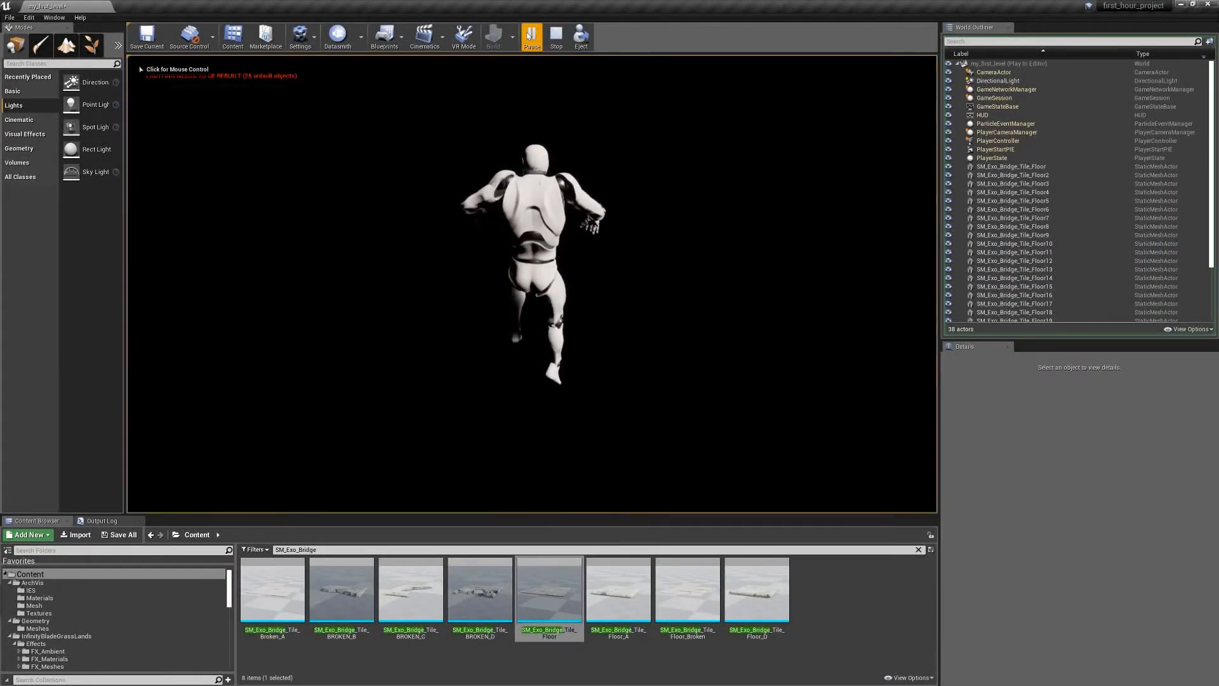
key("Escape")
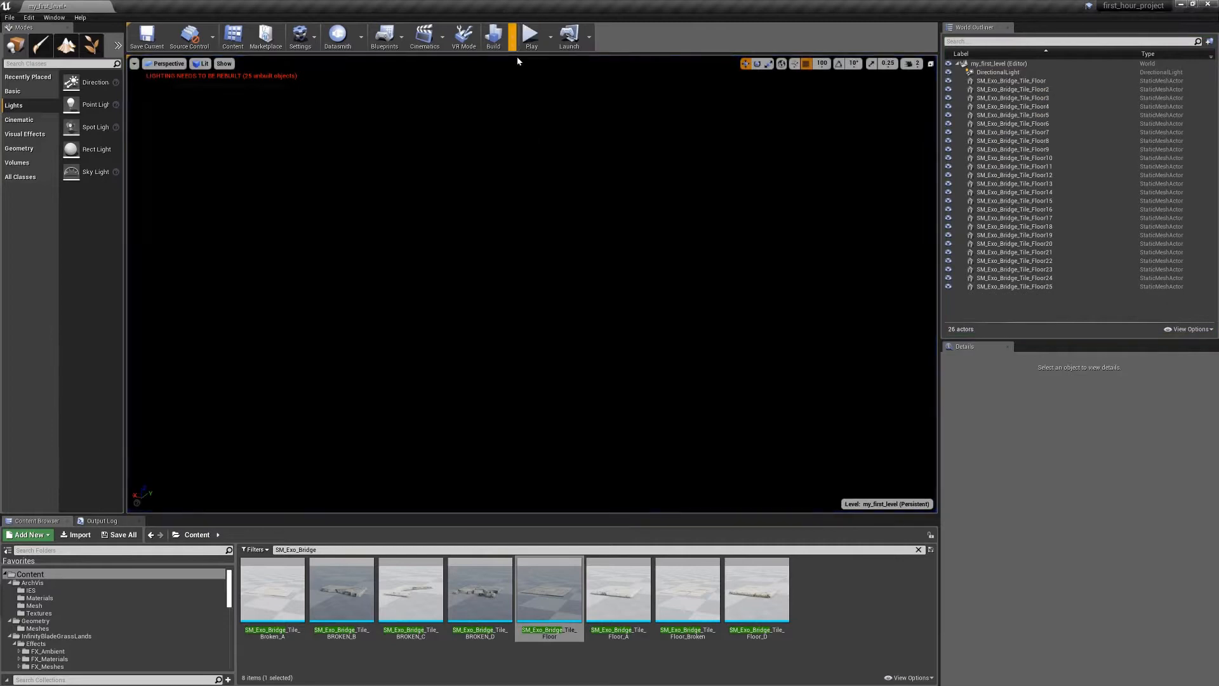
- Focus the view on the directional light above the floor, and play-test the level from there
left_click(1029, 73)
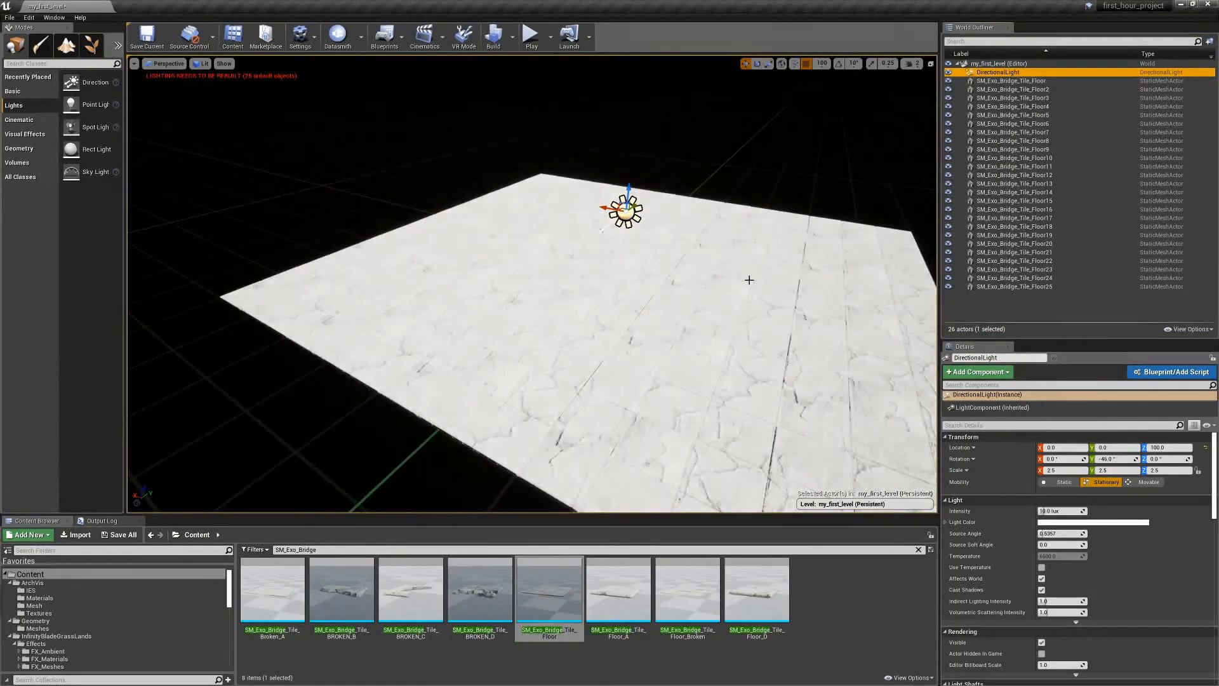
key("f")
key("w")
right_click_drag(533, 284, 445, 191)
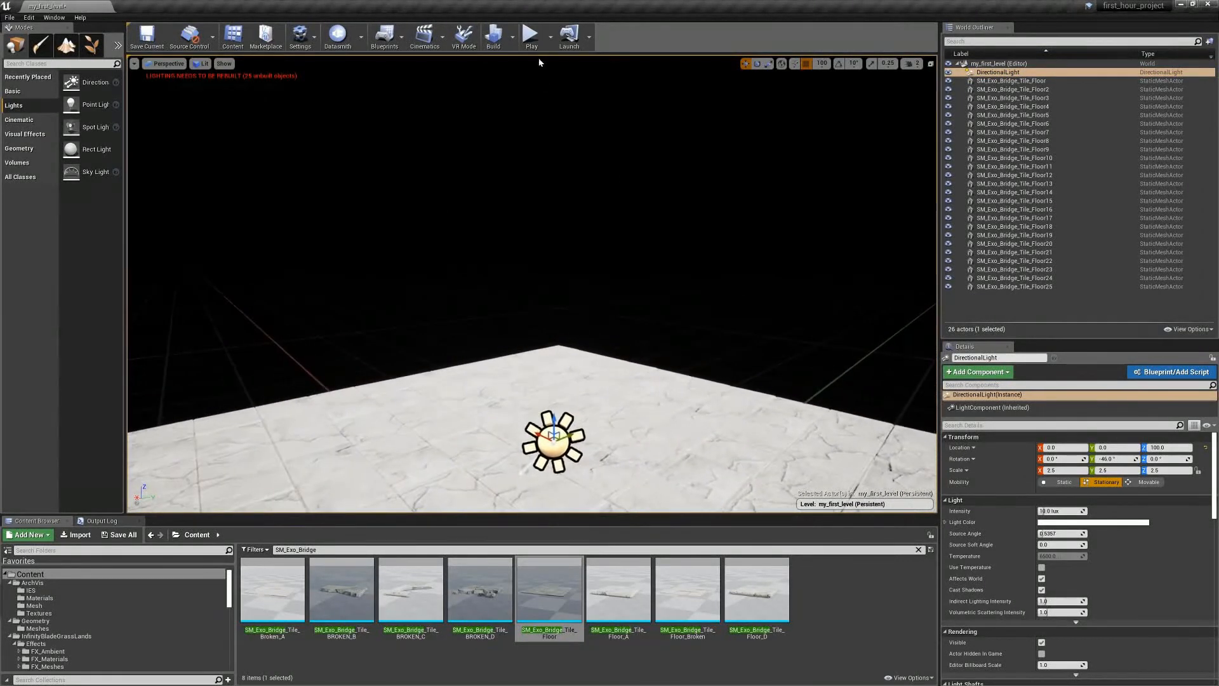
left_click(531, 35)
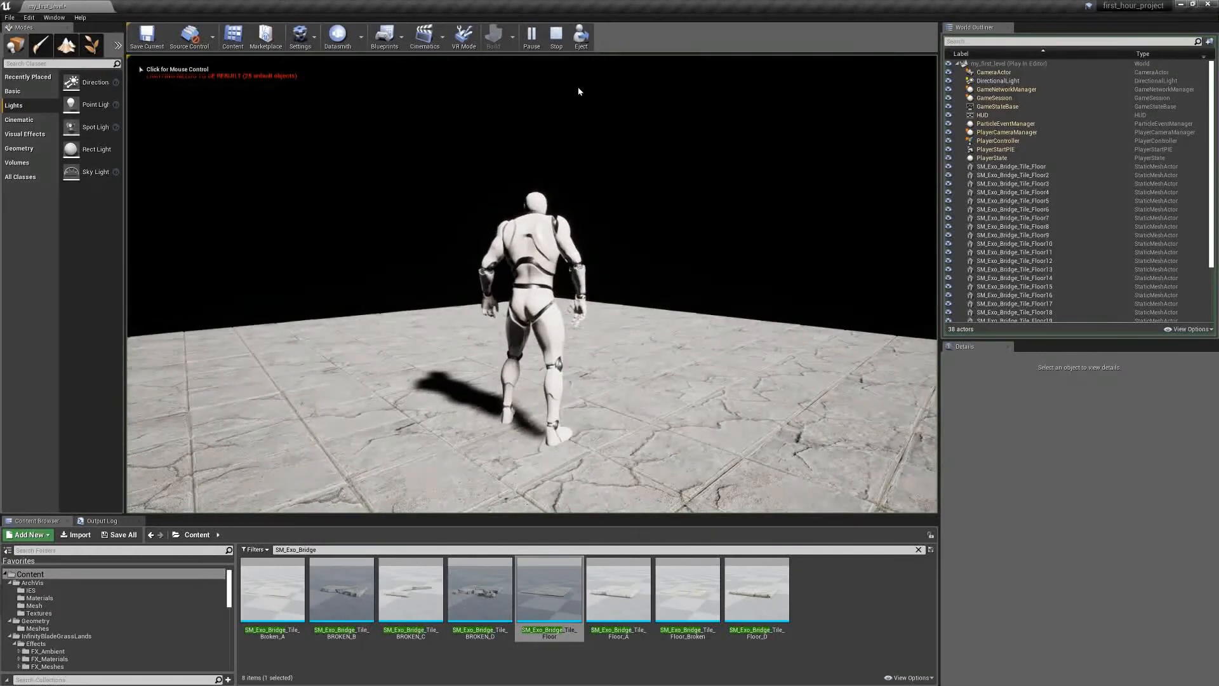
left_click(653, 270)
key("Escape")
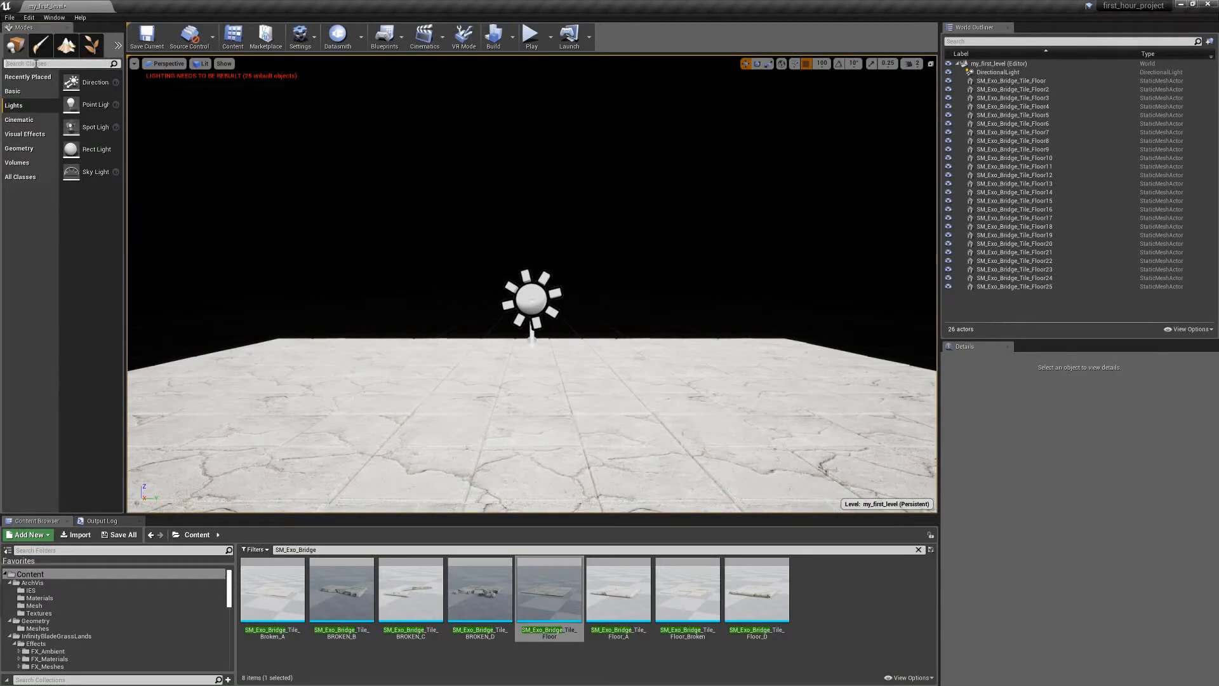
- Find the Player Start actor and place it on the tile floor
left_click(35, 64)
type("start")
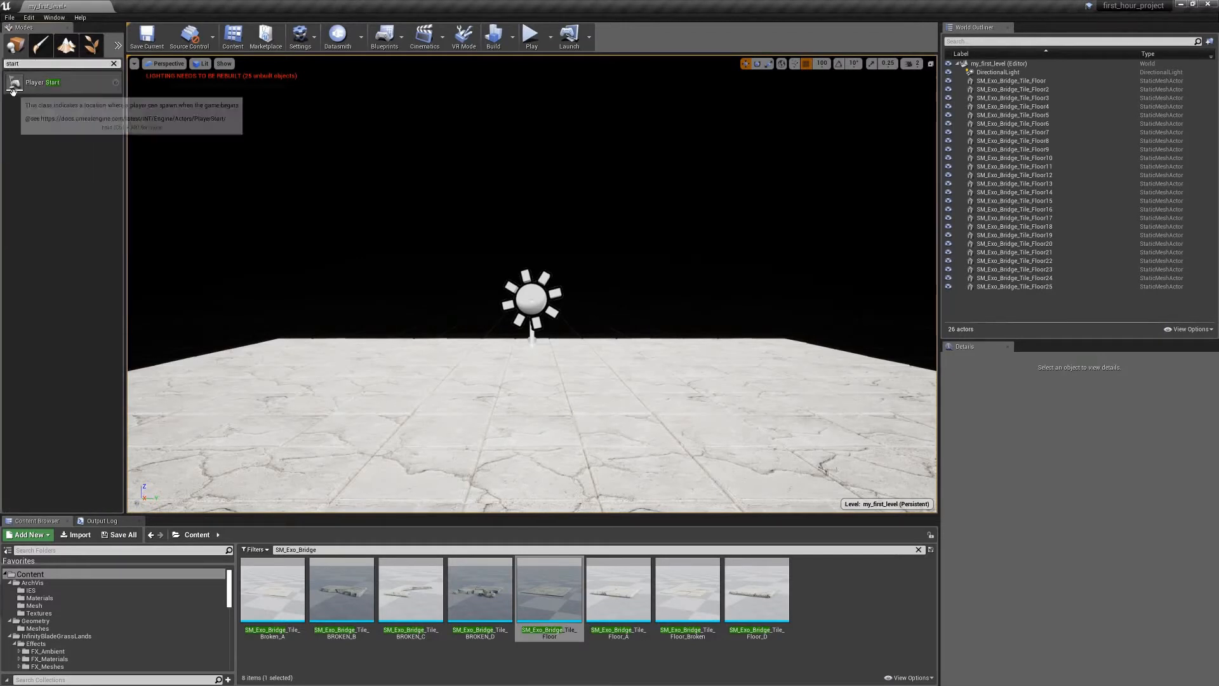
left_click_drag(38, 82, 378, 386)
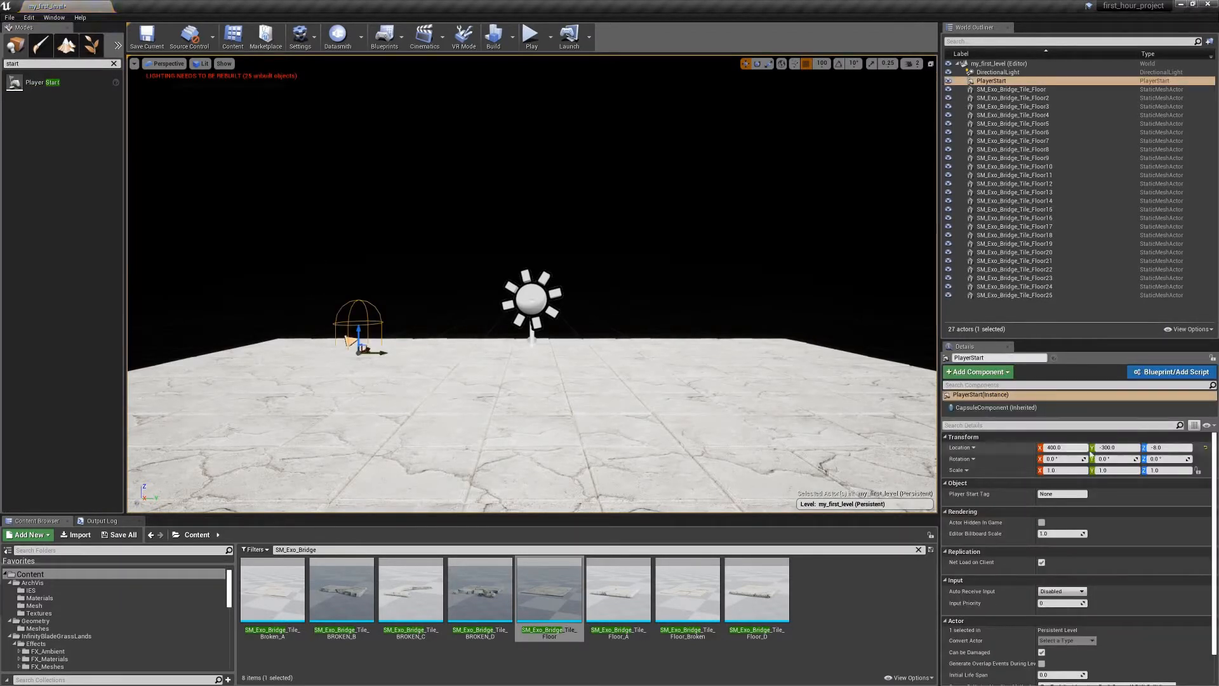
- Set the player start's location to X 0, Y 0, Z 200
left_click(1049, 447)
type("0")
key("Tab")
type("0")
key("Tab")
type("200")
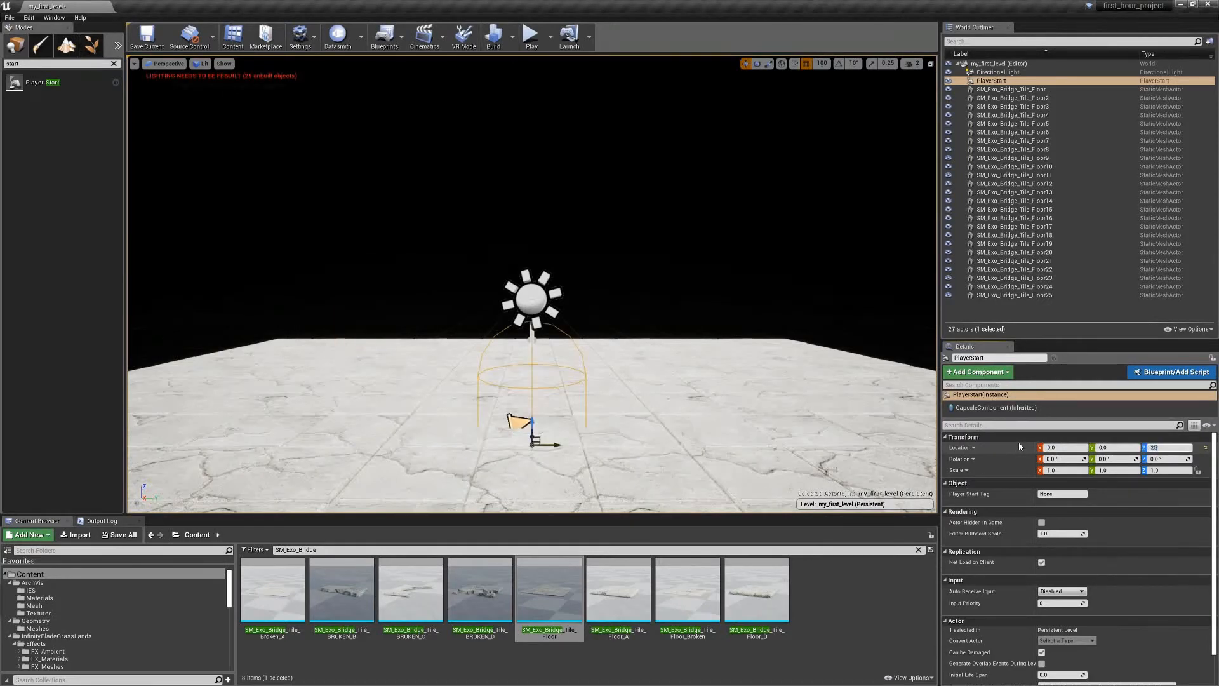
key("Return")
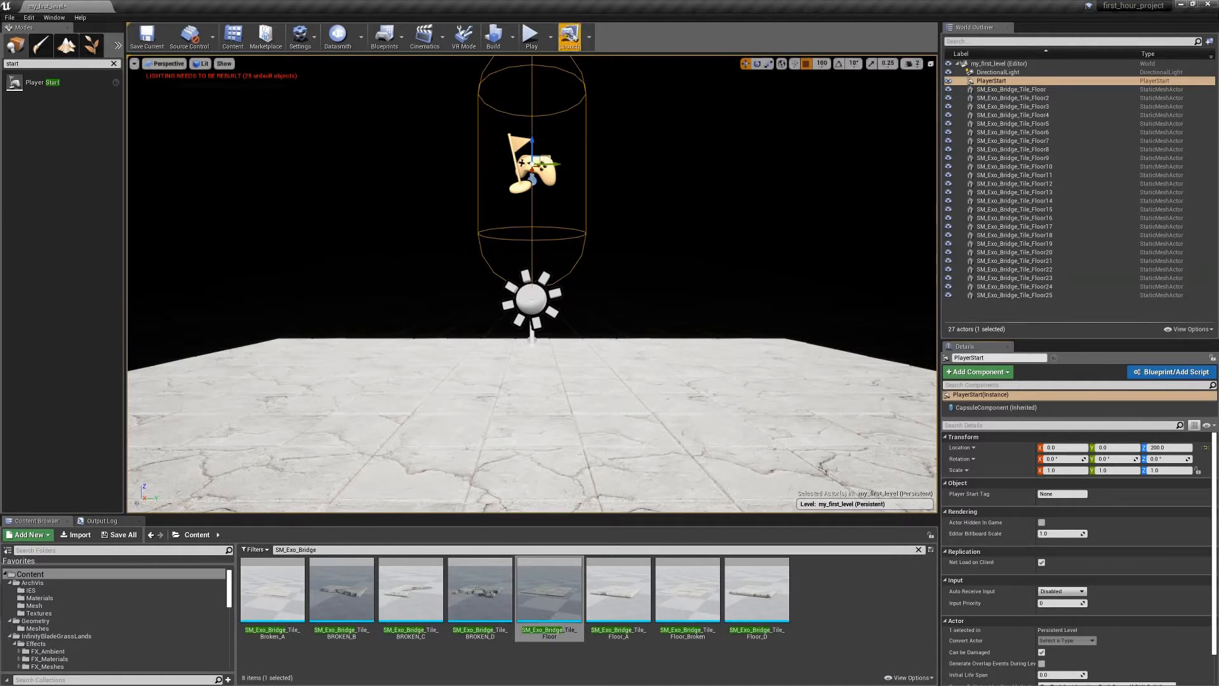
- Play-test the level from the player start above the floor's centre, and stop it
left_click(533, 39)
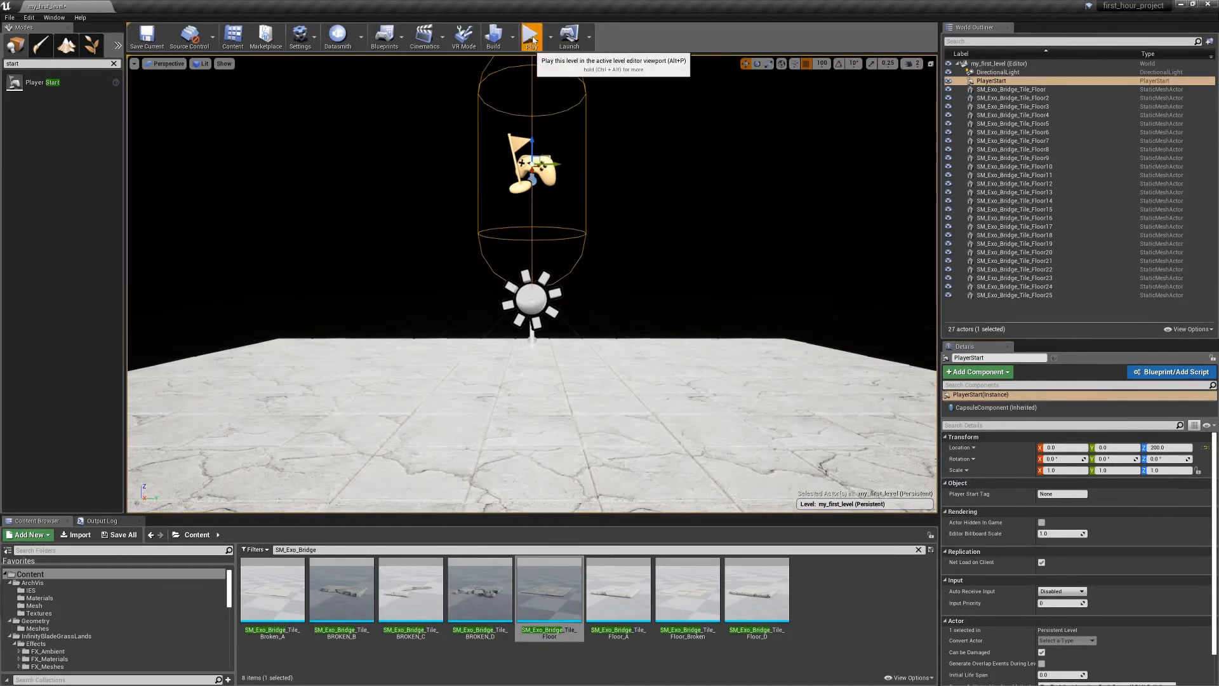
left_click(558, 38)
right_click_drag(579, 120, 579, 191)
key("s")
left_click(533, 38)
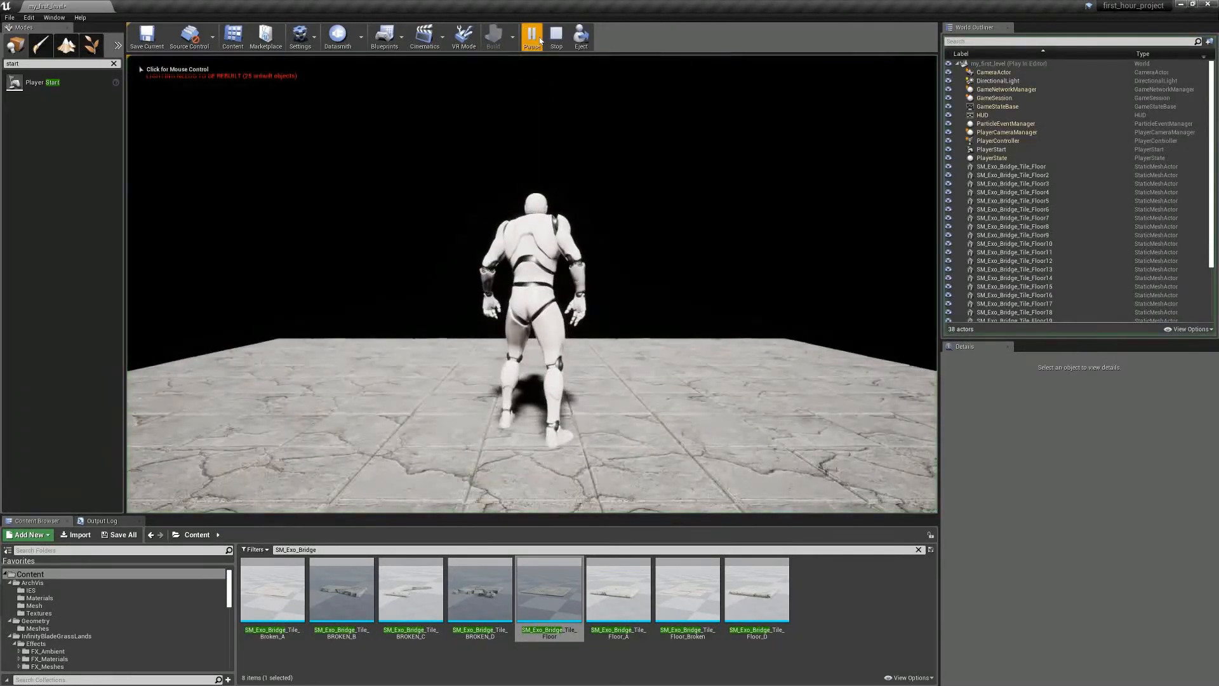
left_click(557, 37)
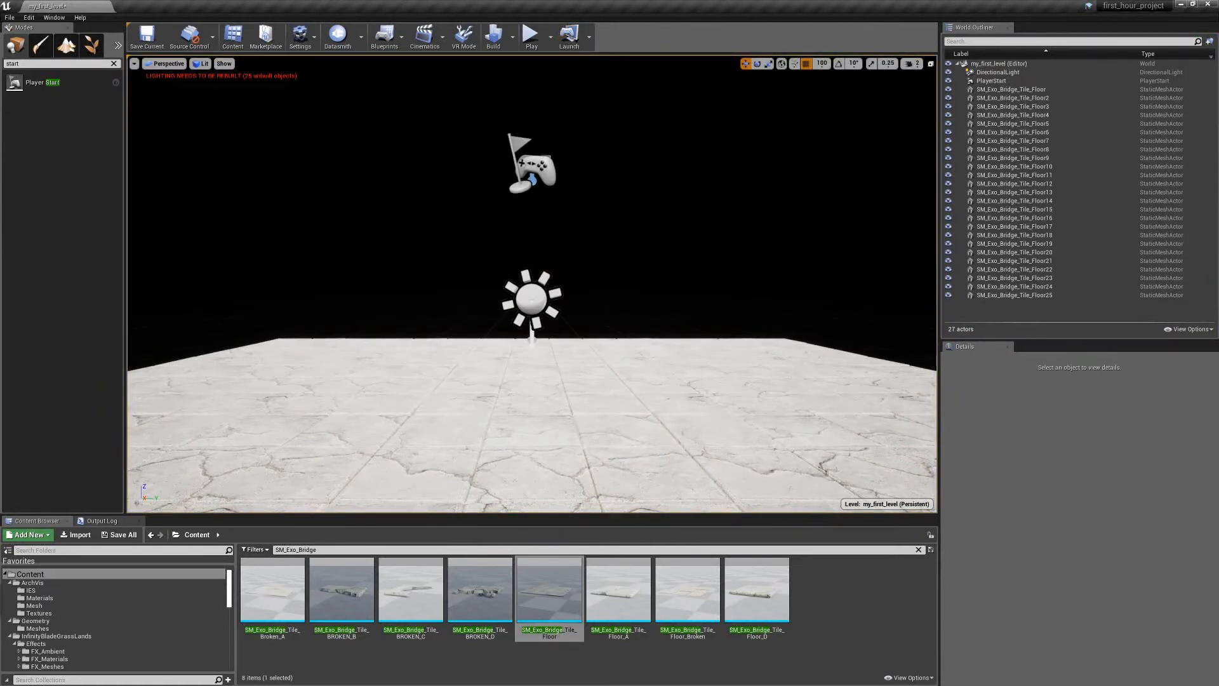
- Find the Atmospheric Fog actor and place it in the level above the tile floor
right_click_drag(665, 366, 438, 257)
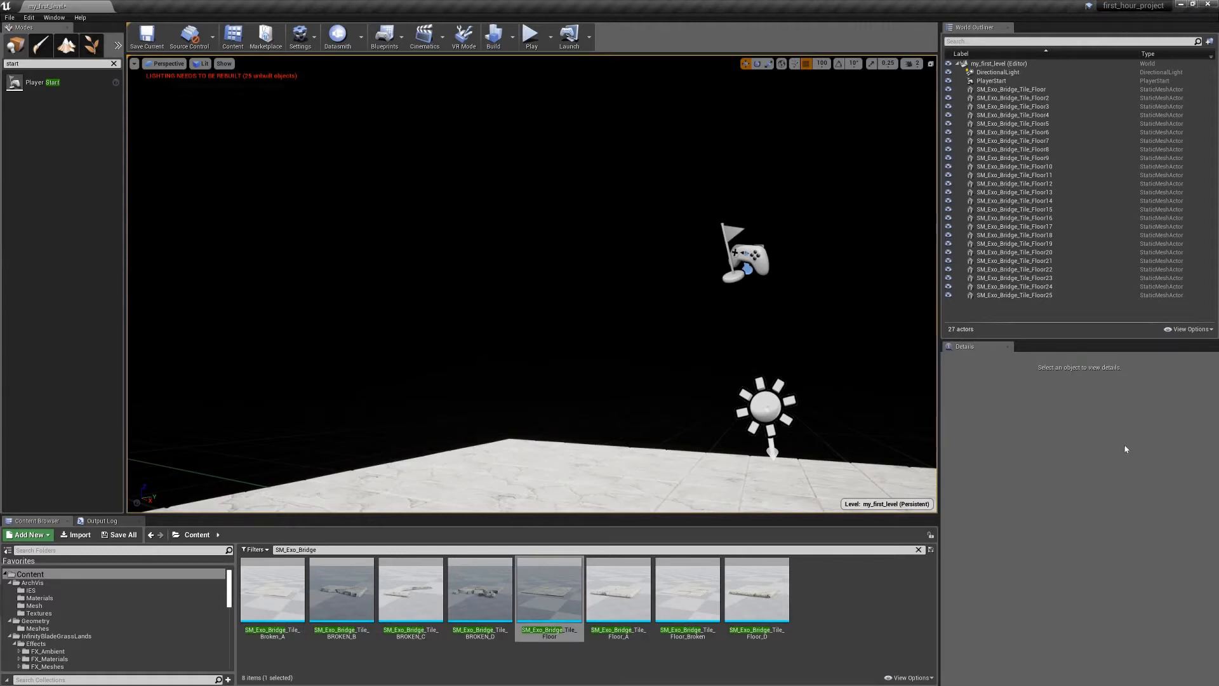
left_click(59, 62)
type("fog")
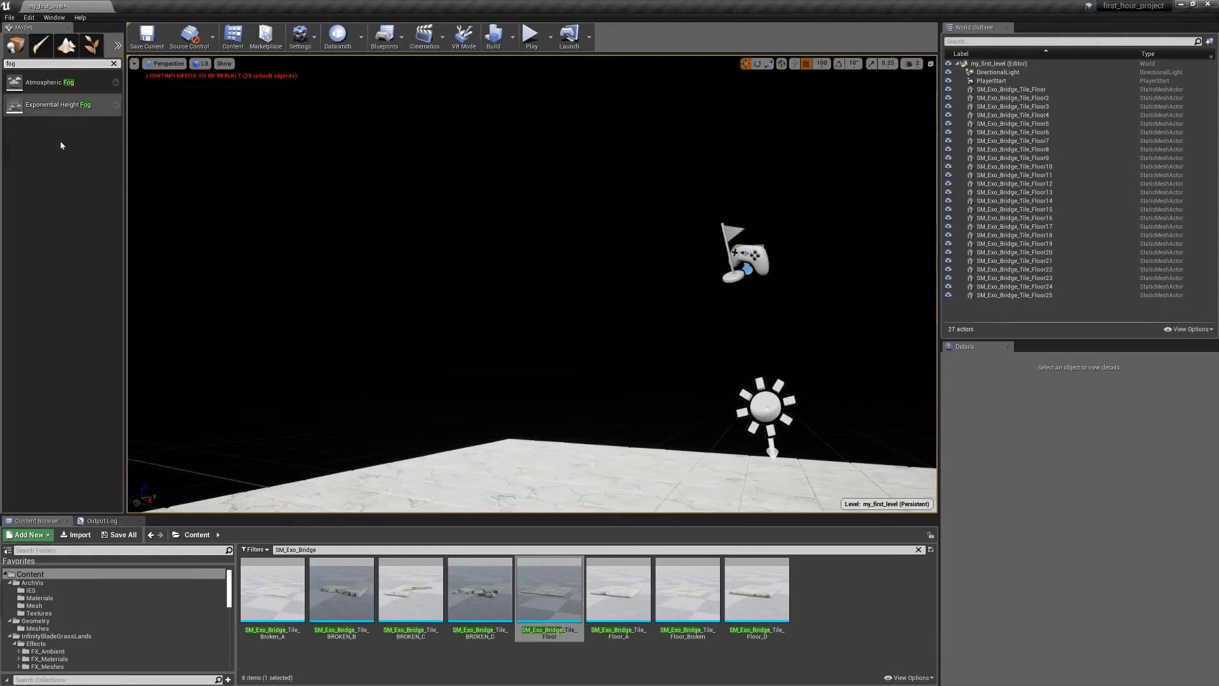
left_click_drag(38, 82, 635, 456)
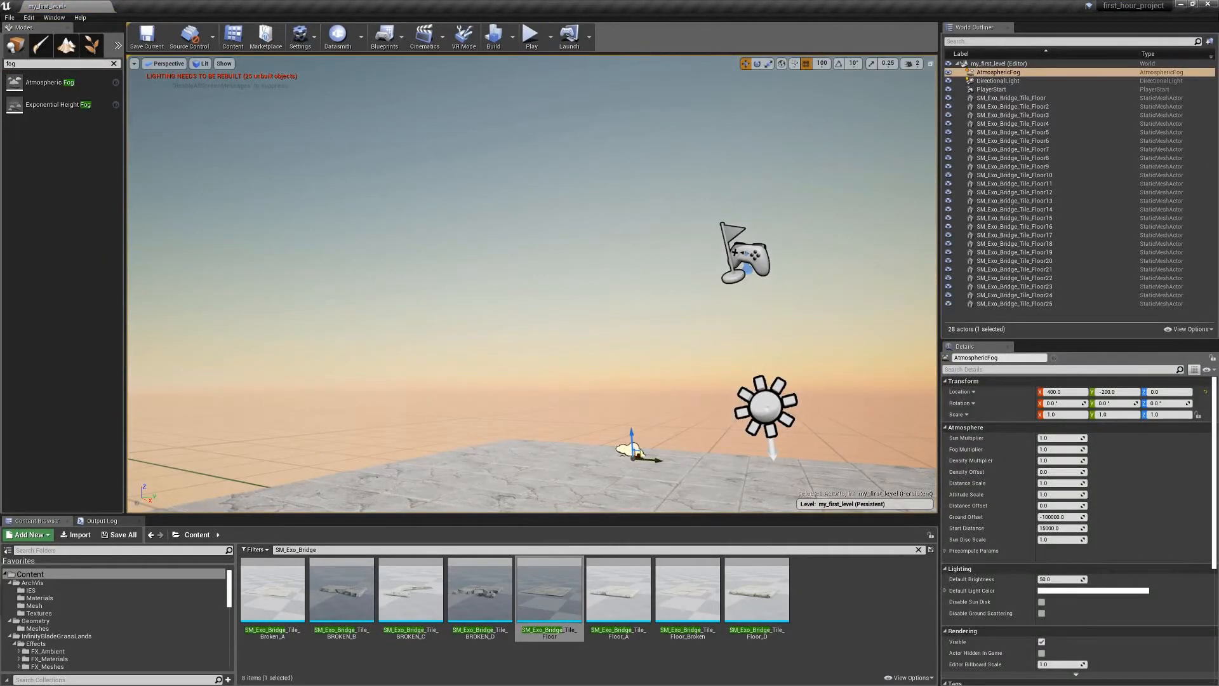
- Set the atmospheric fog's location to X 0, Y 0, Z 300
left_click(1077, 392)
type("0")
key("Tab")
type("0")
key("Tab")
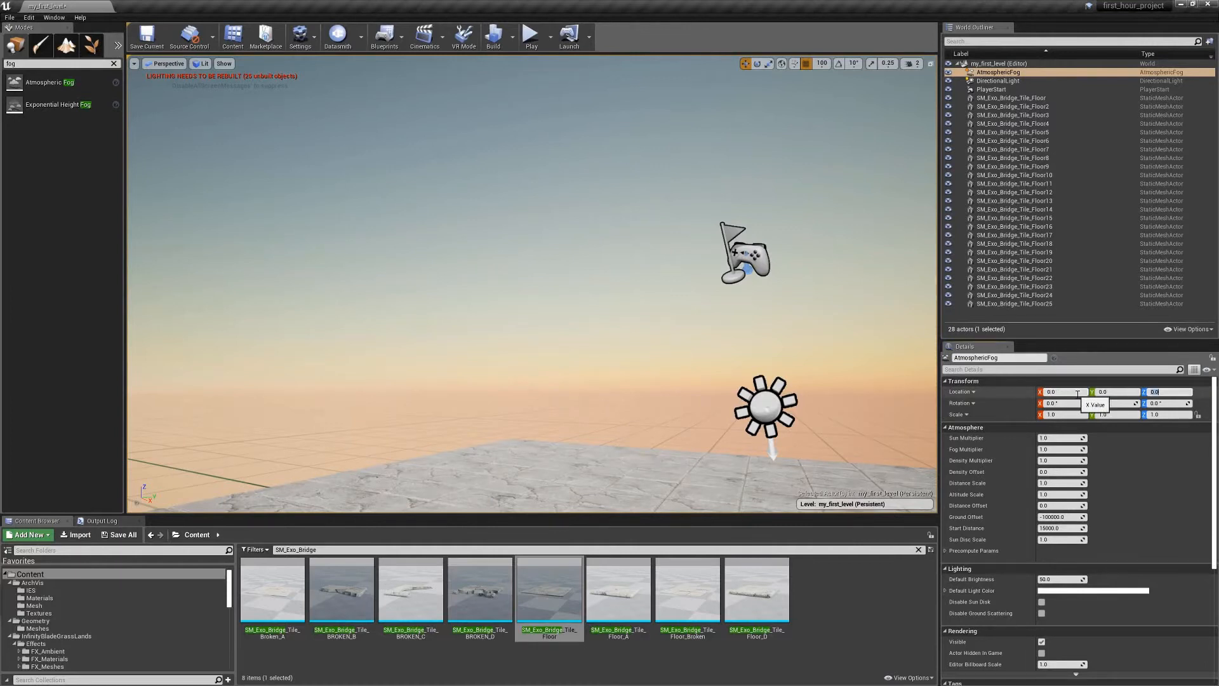
key("Return")
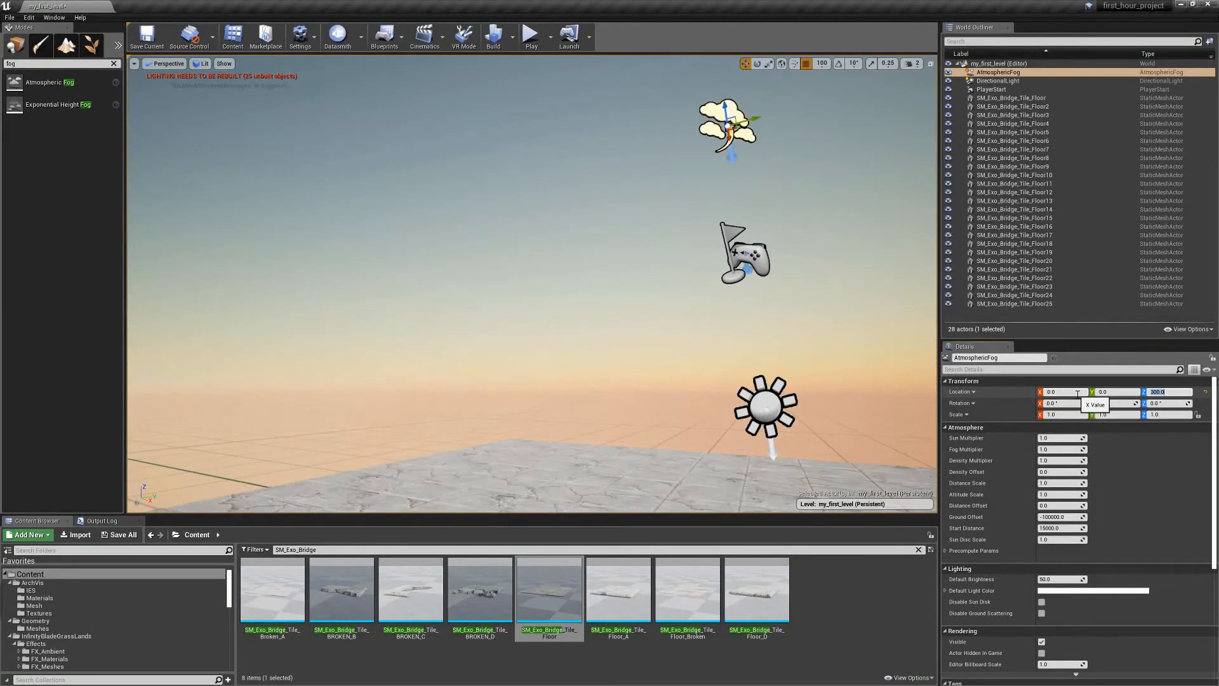
right_click_drag(677, 379, 762, 458)
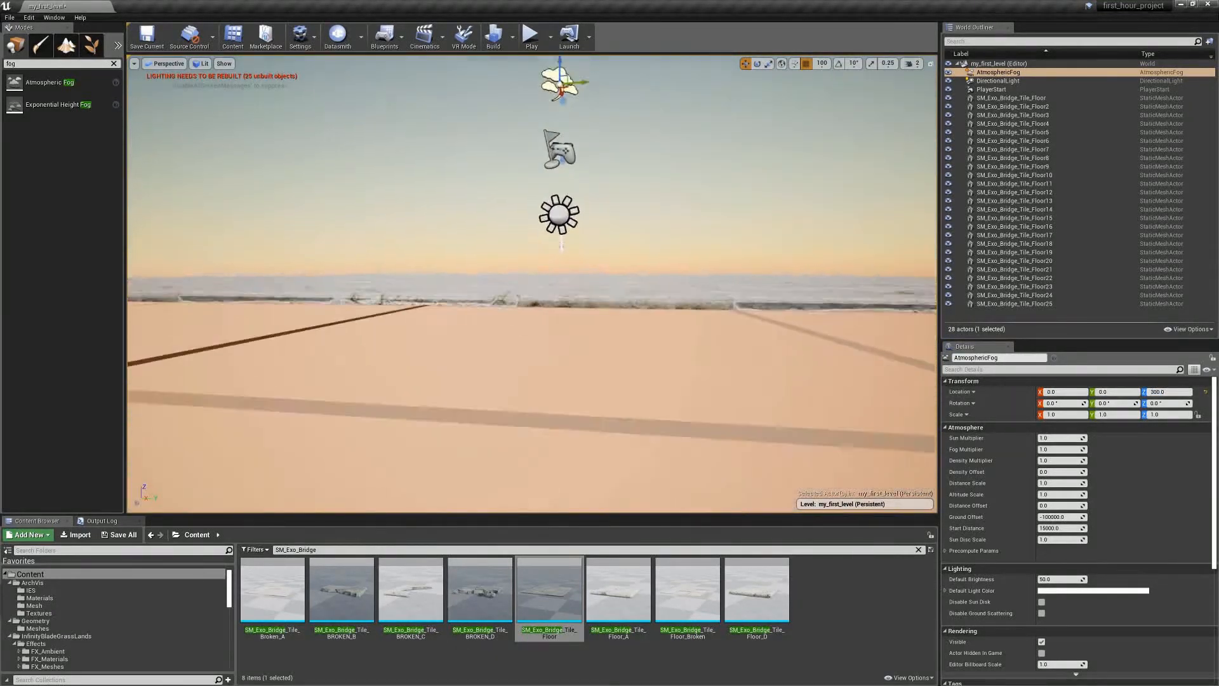
right_click_drag(653, 336, 653, 368)
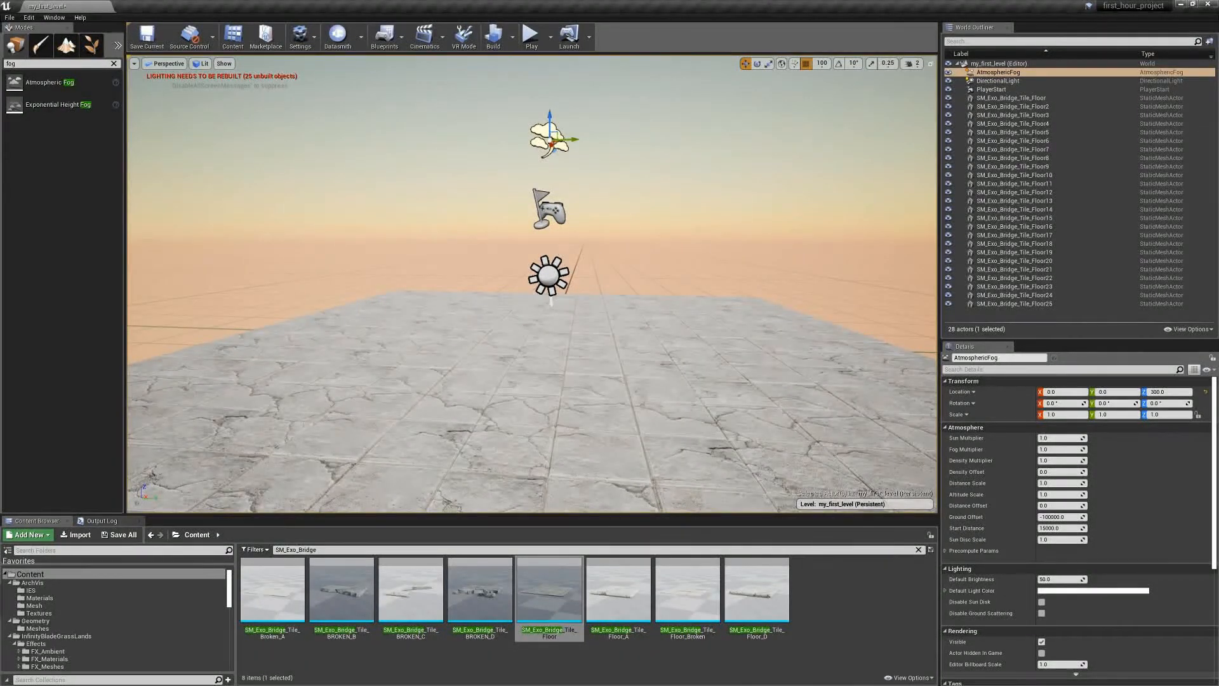
right_click_drag(775, 421, 802, 331)
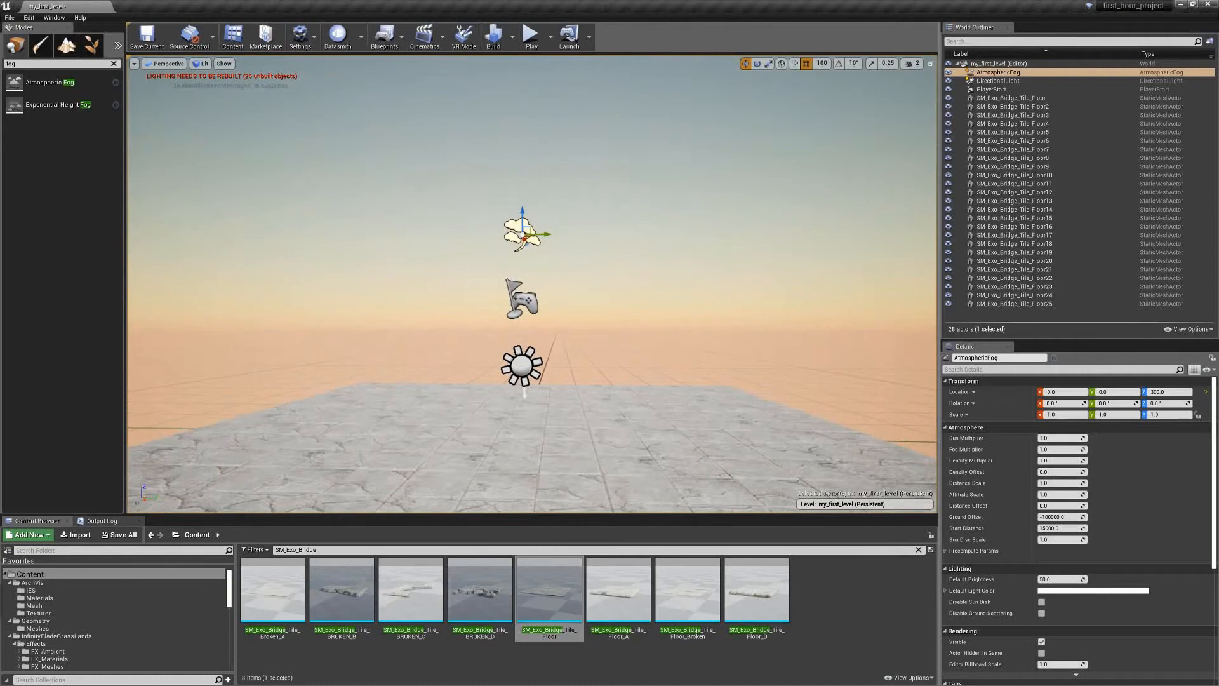
right_click_drag(802, 331, 926, 322)
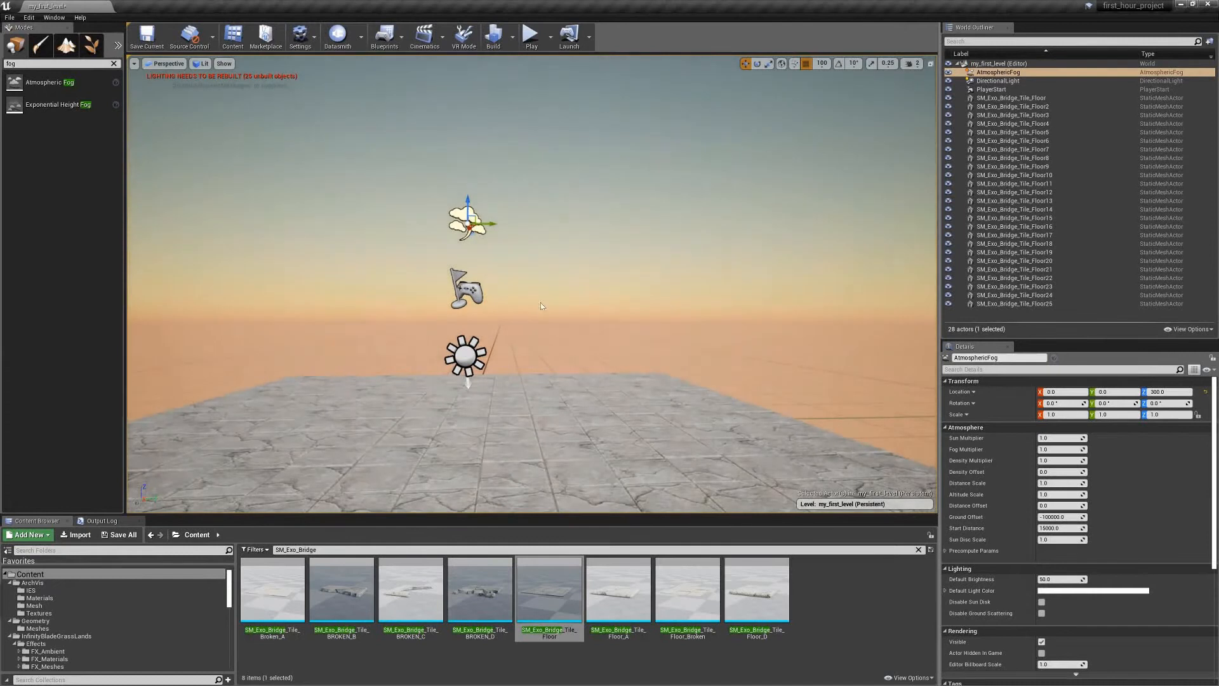
- Find the fog property of the directional light and enable Atmosphere / Fog Sun Light
left_click(465, 356)
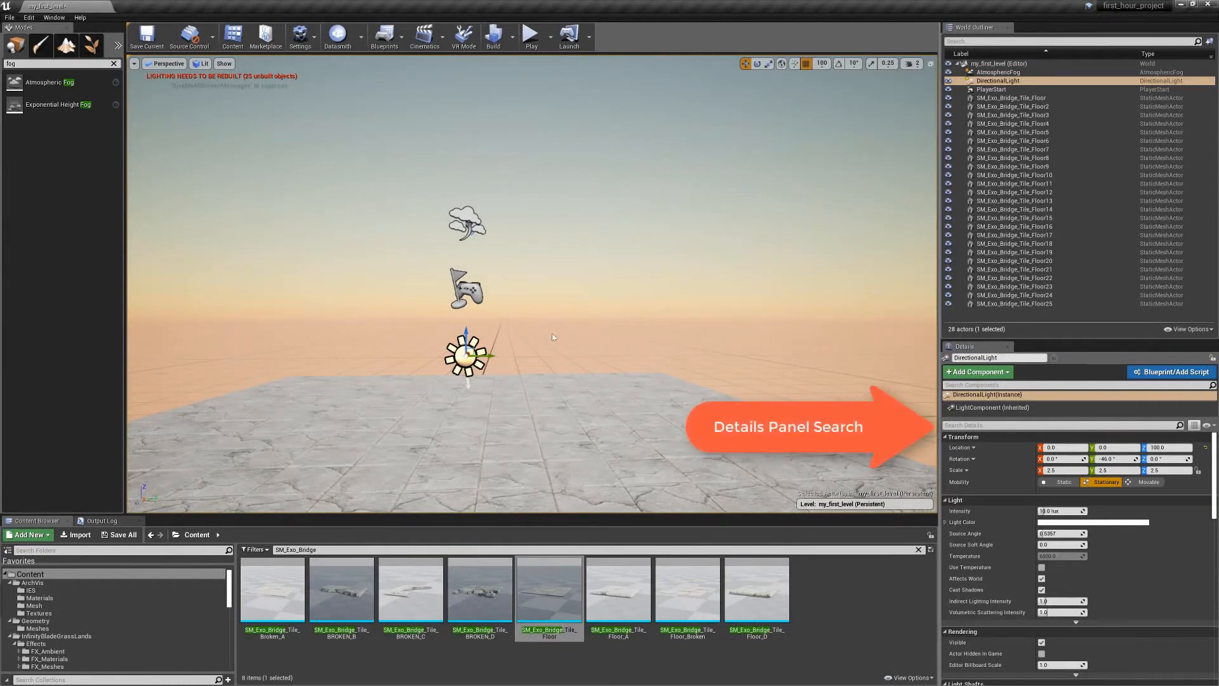
left_click(960, 425)
type("fo")
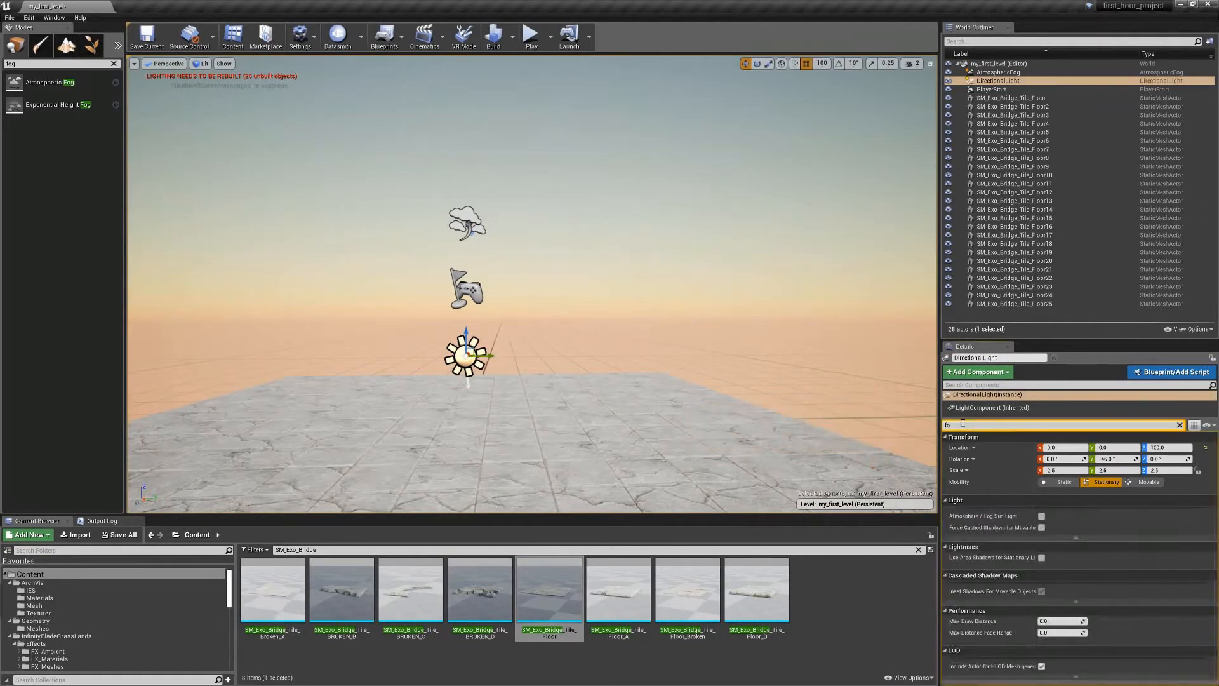
type("g")
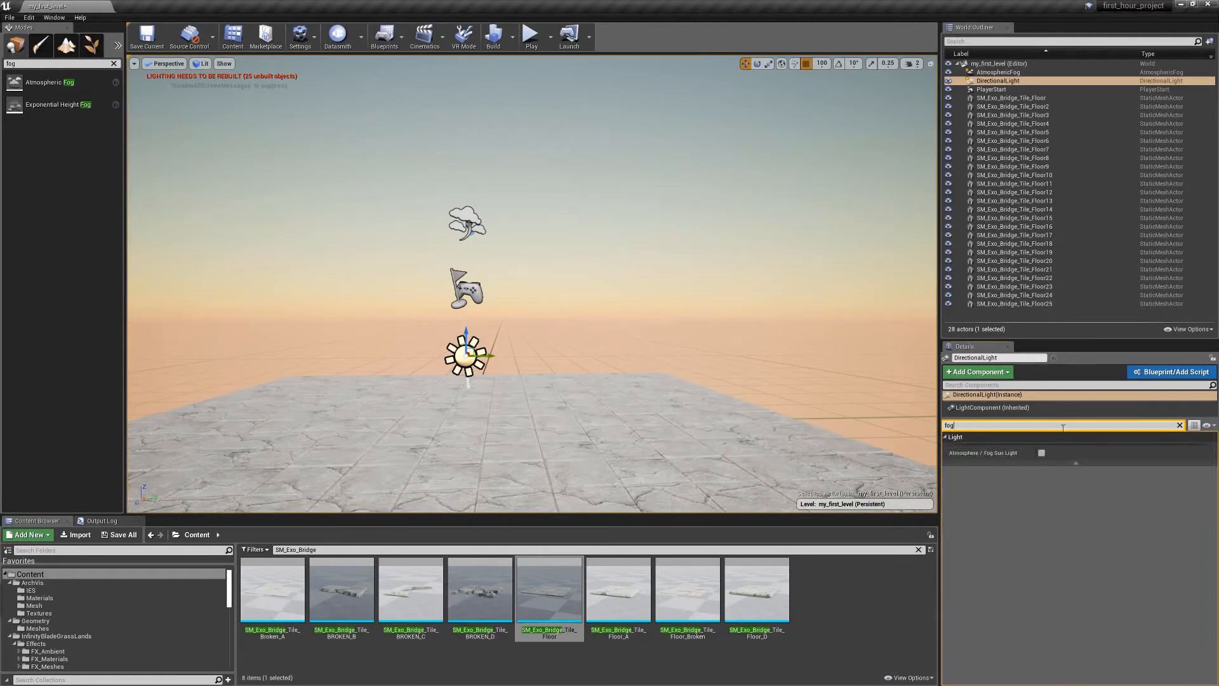
left_click(1042, 453)
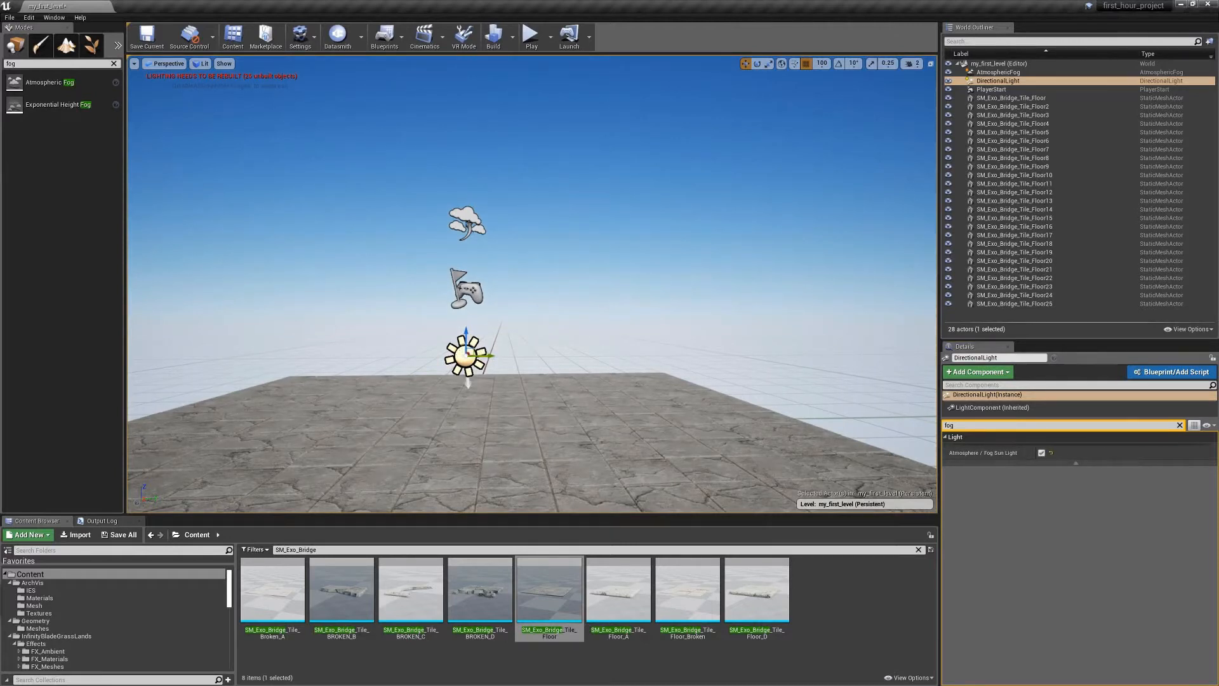
- Rotate the directional light until the sun disc sits low in the sky above the tile floor
key("e")
mouse_move(492, 333)
left_mouse_down()
mouse_move(508, 349)
mouse_move(483, 327)
left_mouse_up()
right_click_drag(483, 327, 432, 273)
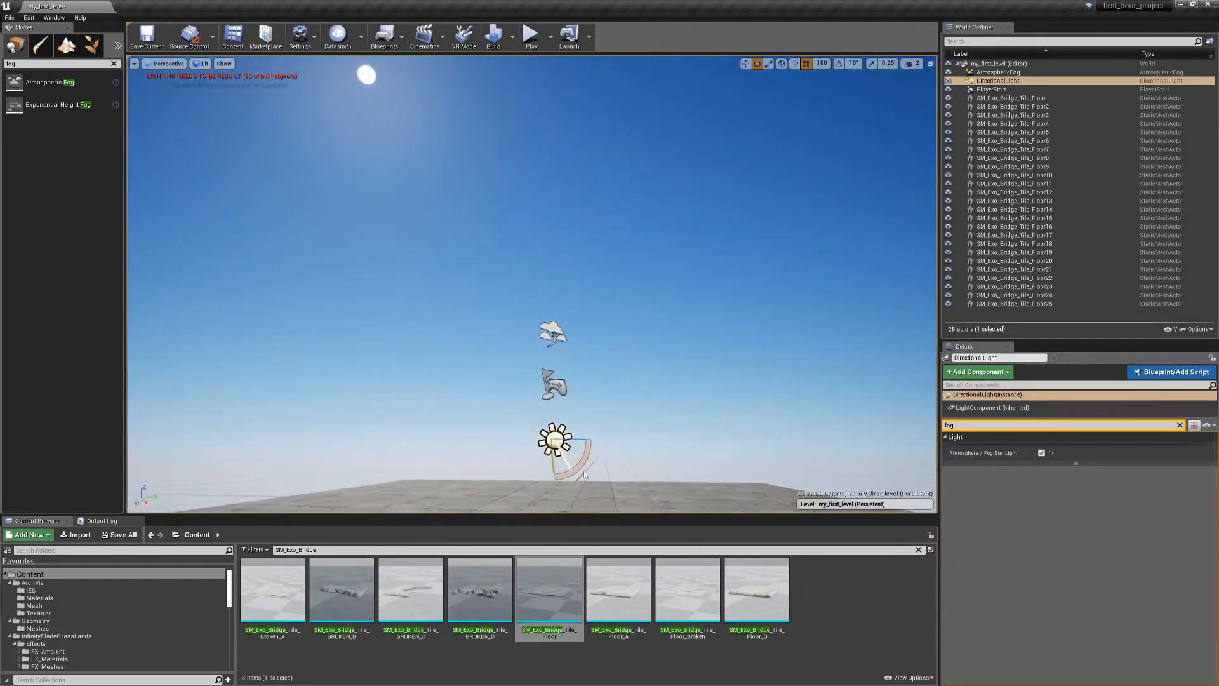
left_click_drag(580, 464, 521, 410)
right_click_drag(522, 409, 461, 444)
left_click_drag(620, 359, 643, 342)
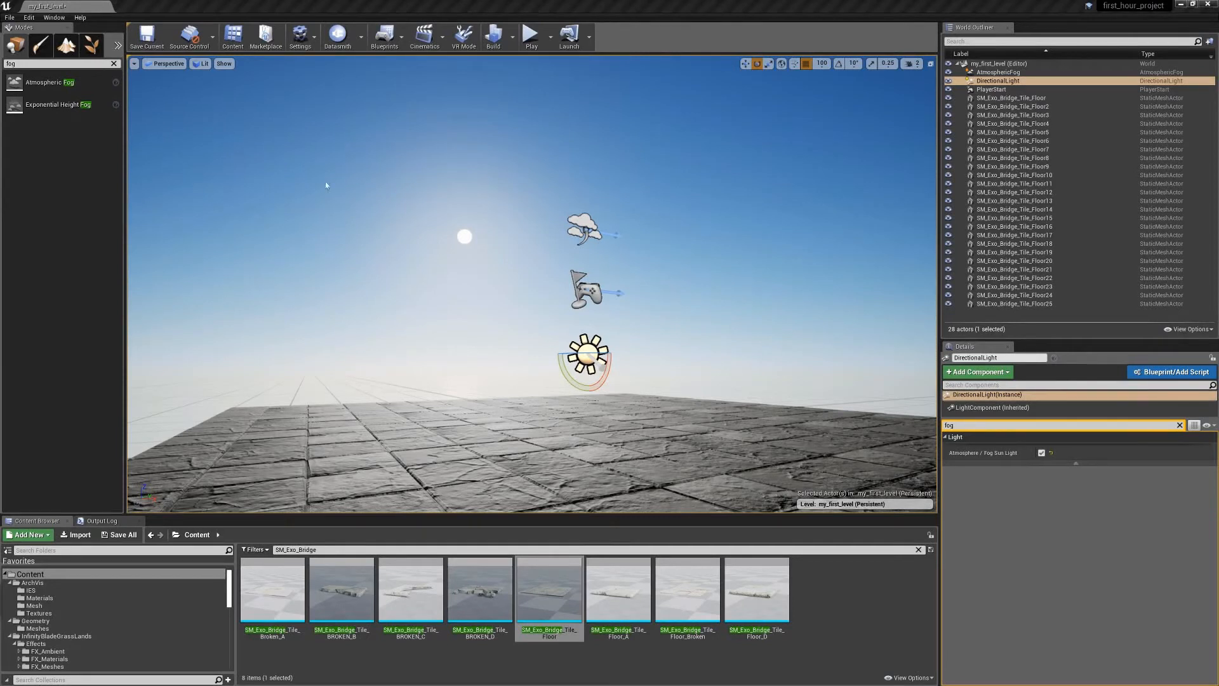
- Search the placeable actors for reflection and place a Sphere Reflection Capture on the tile floor
left_click(18, 64)
type("ref")
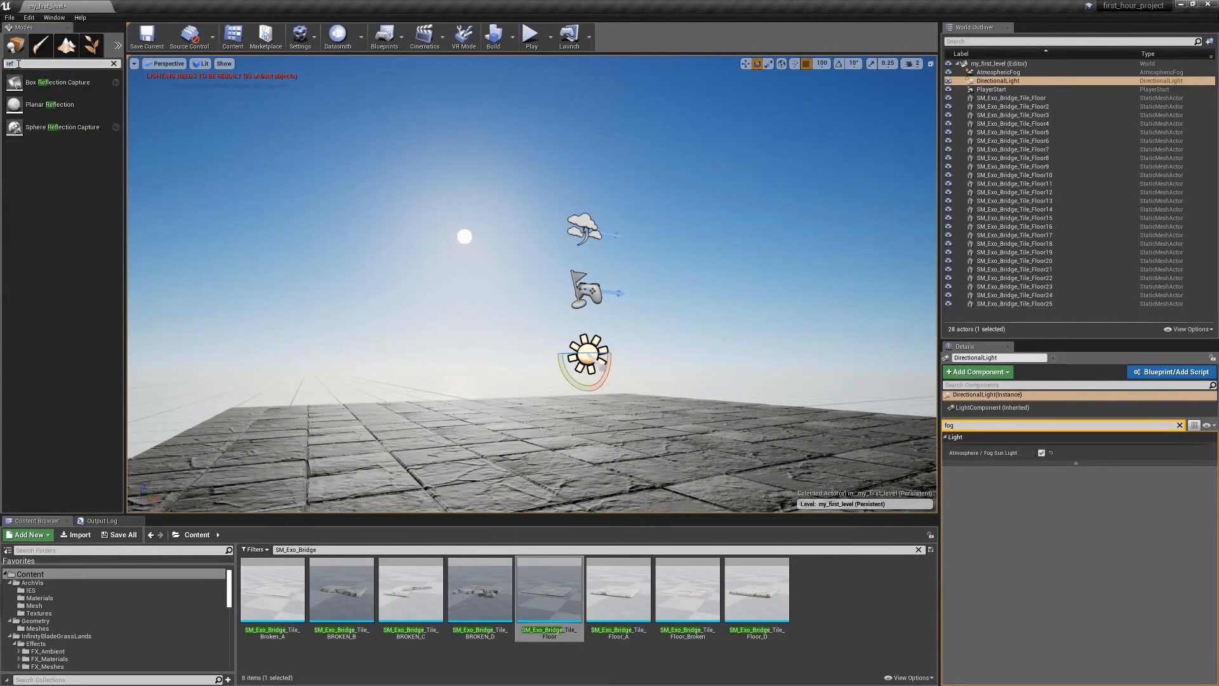
type("lection")
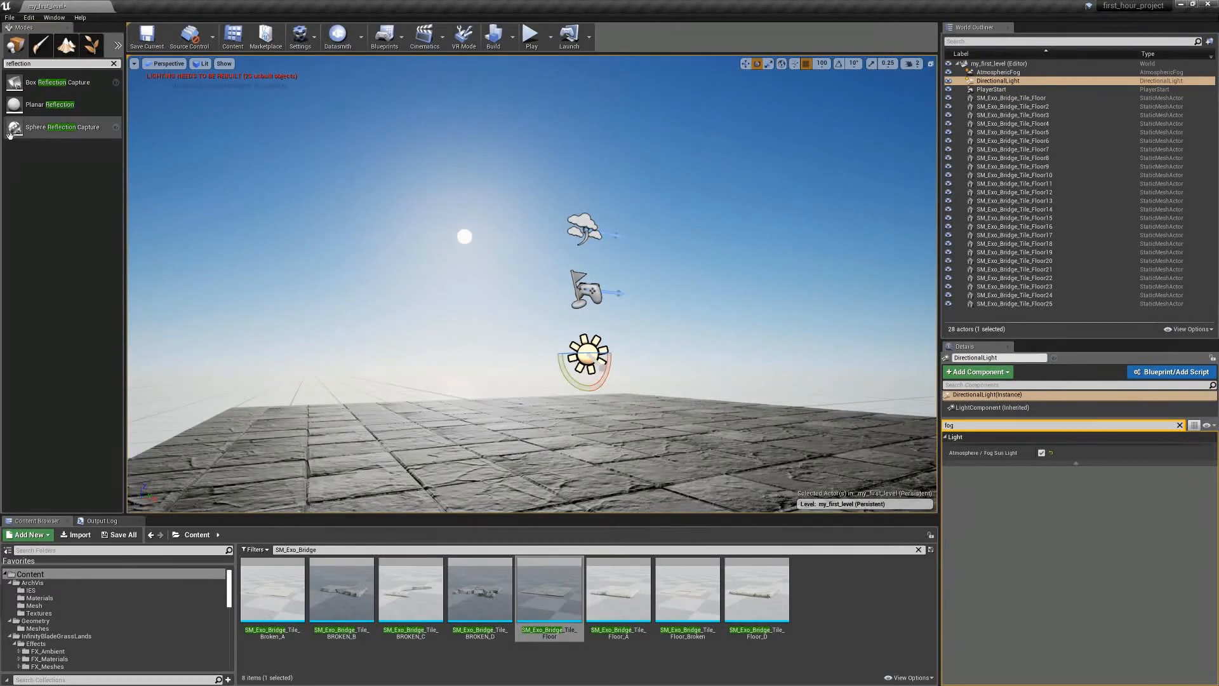
left_click_drag(38, 127, 583, 431)
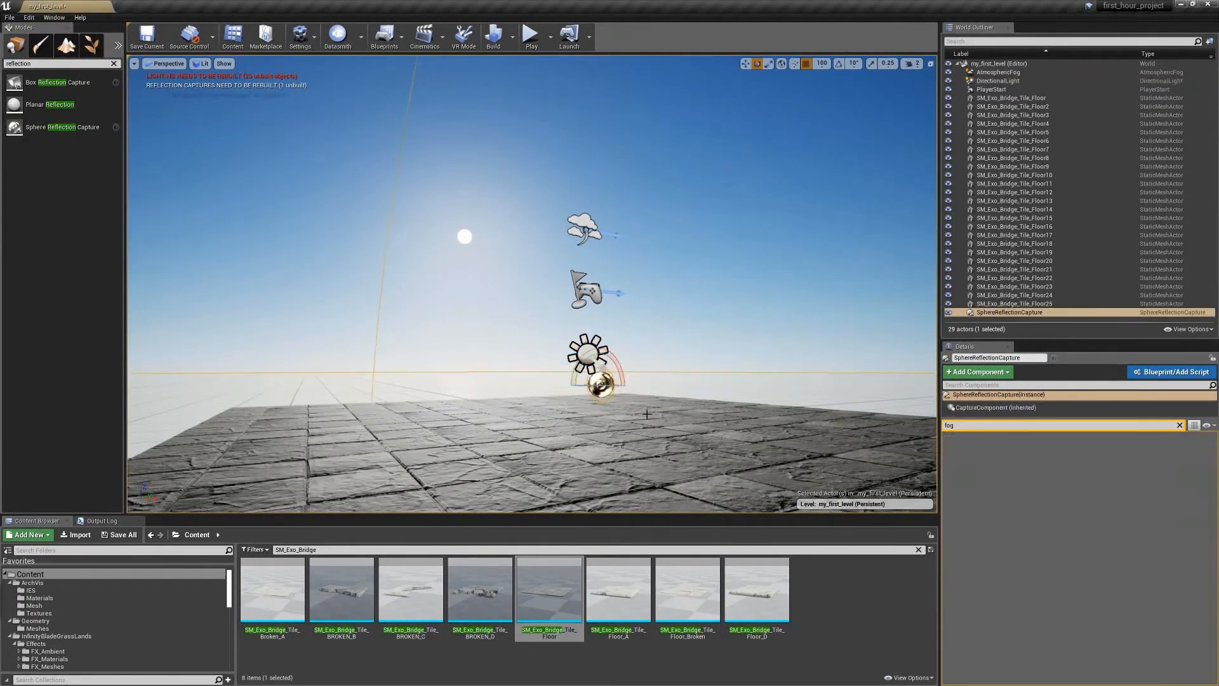
- Set the sphere reflection capture's location to X 0, Y 0, Z 500 and build the reflection captures
left_click(1180, 425)
left_click(1067, 448)
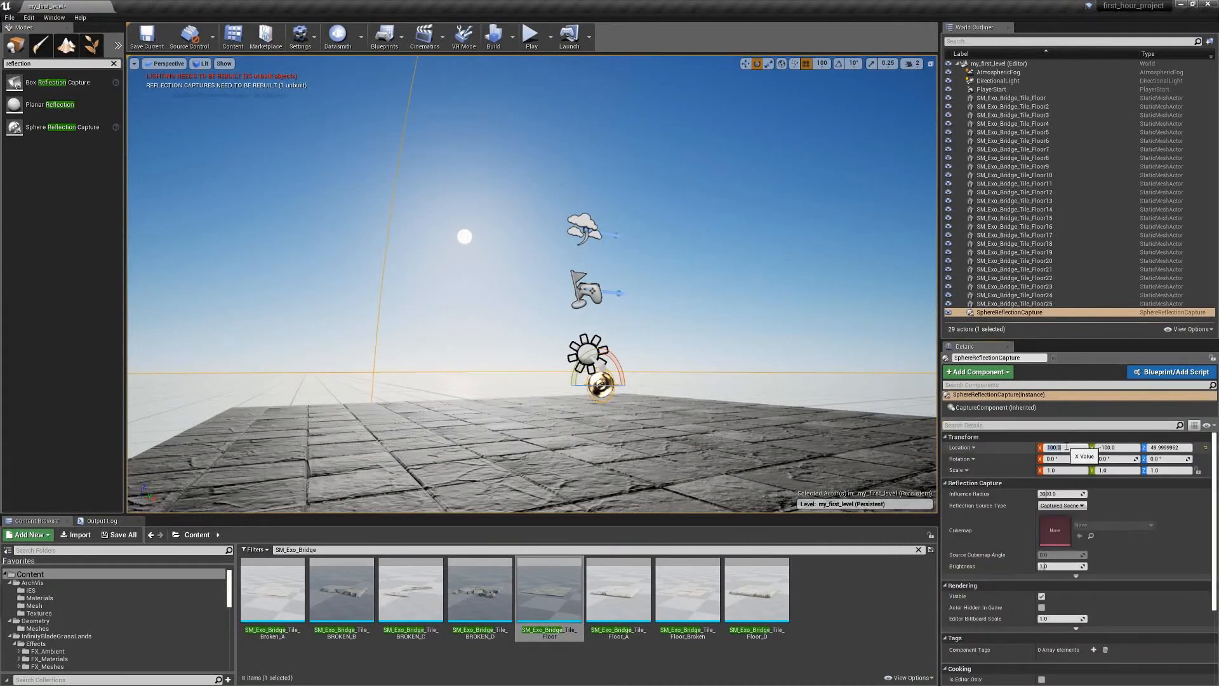
type("0")
key("Tab")
type("0")
key("Tab")
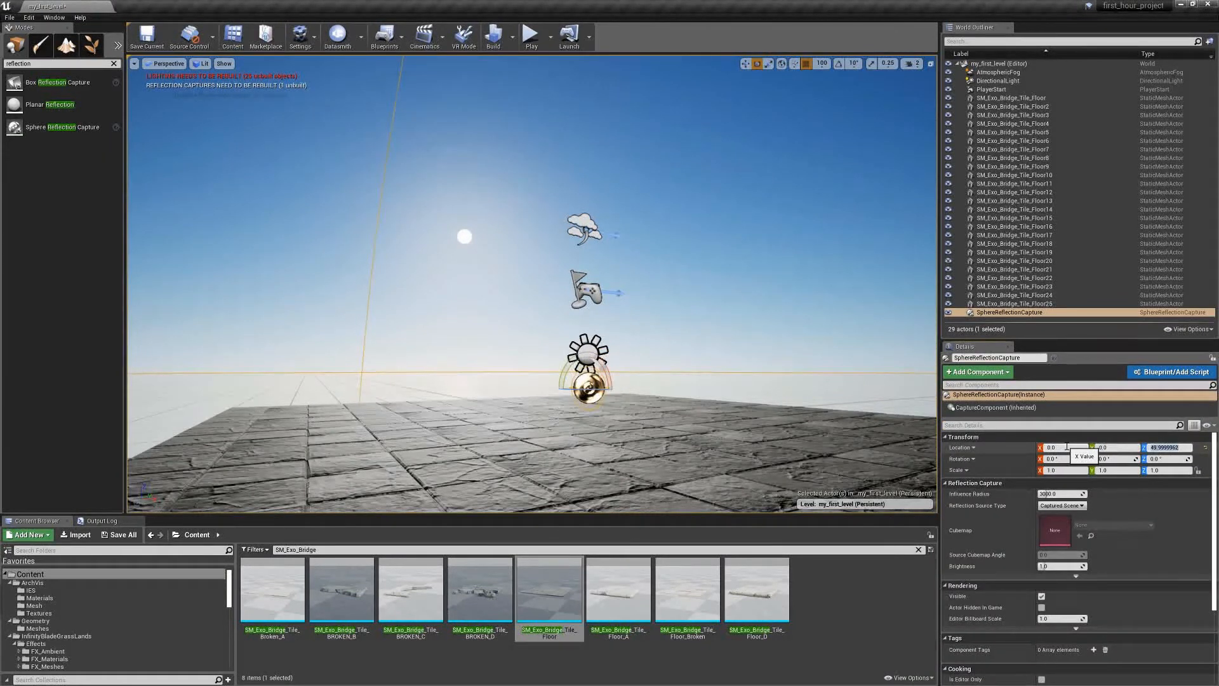
key("Return")
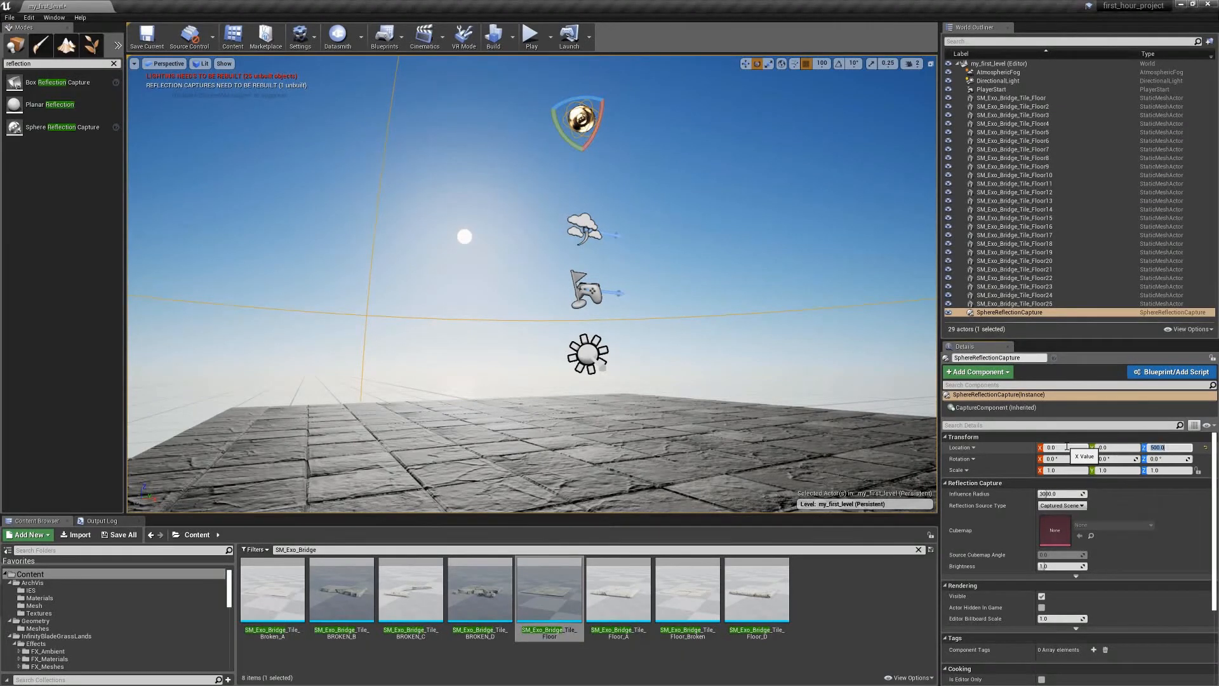
left_click(512, 37)
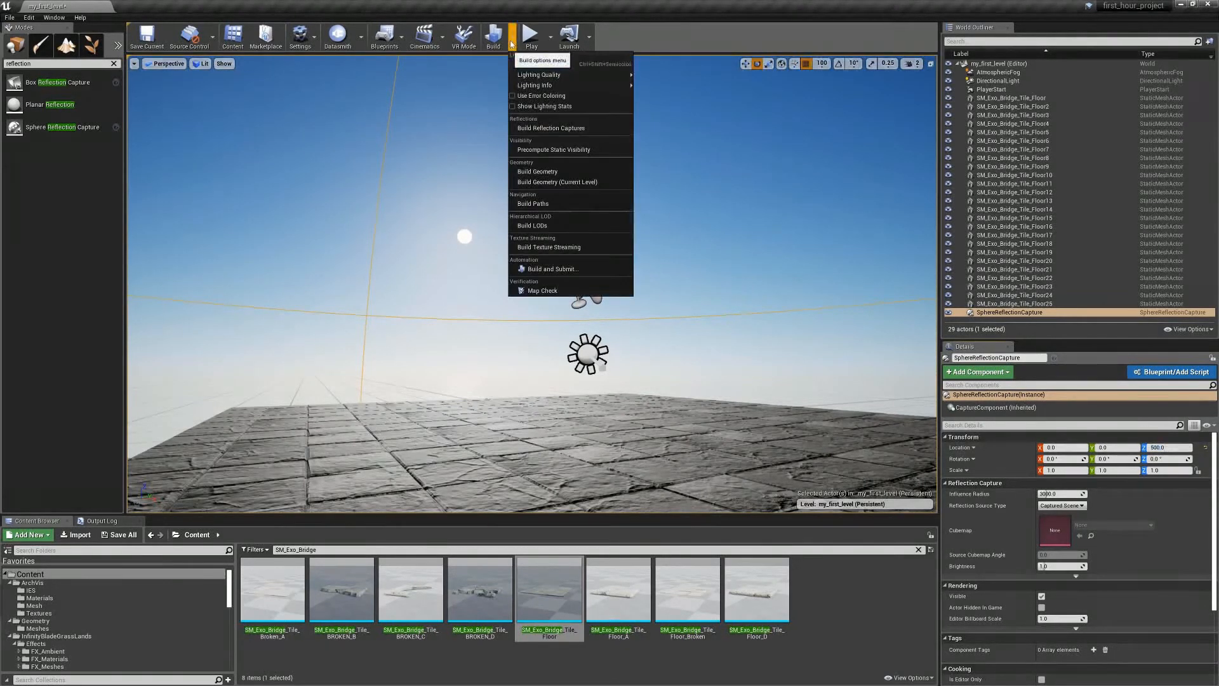
left_click(530, 129)
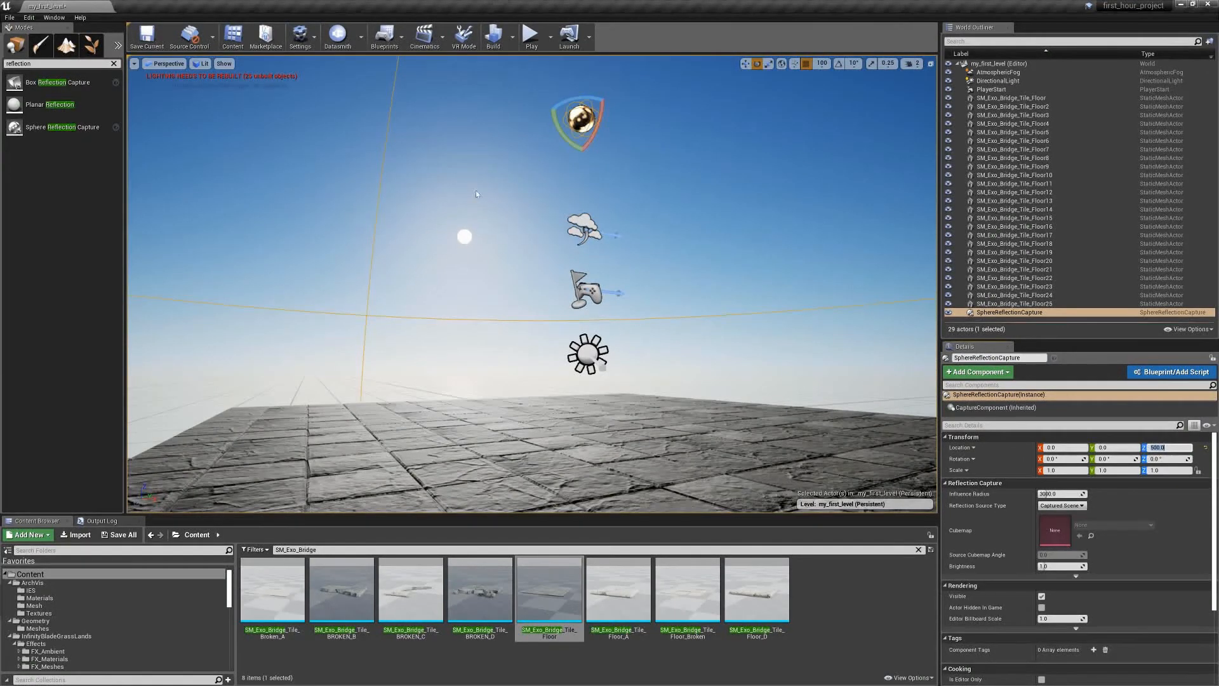
- Examine the tile floor's lighting and reflections up close and from a distance
right_click_drag(475, 194, 494, 154)
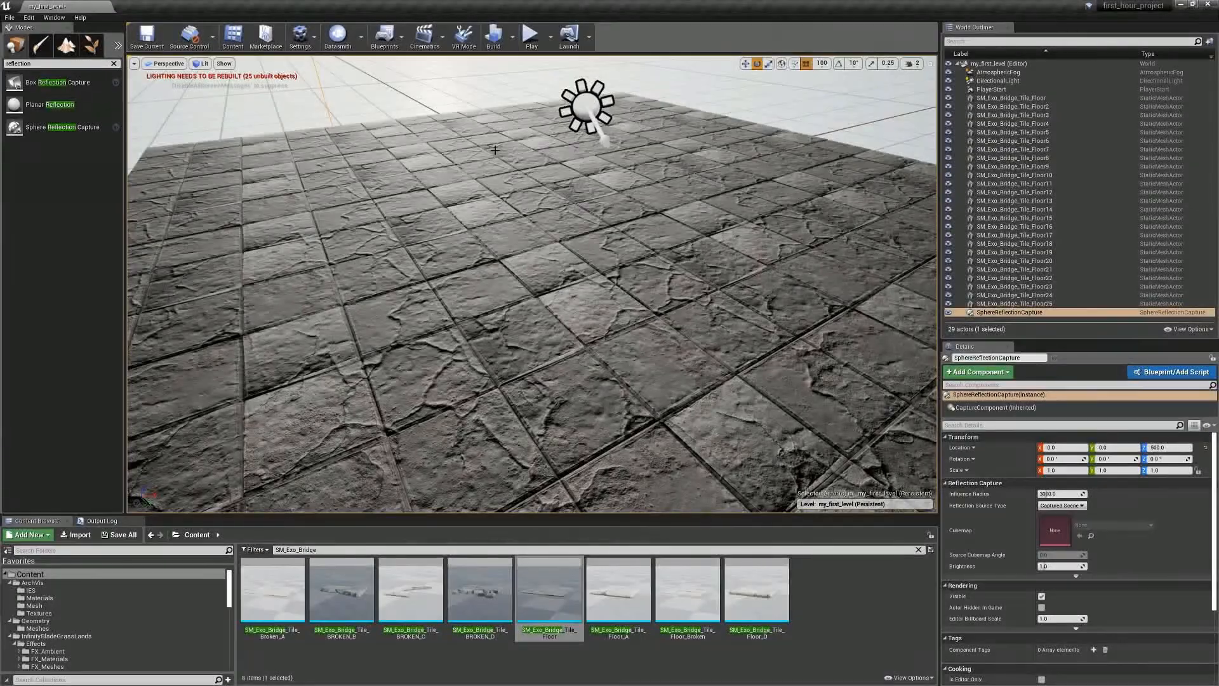
right_click_drag(495, 150, 495, 71)
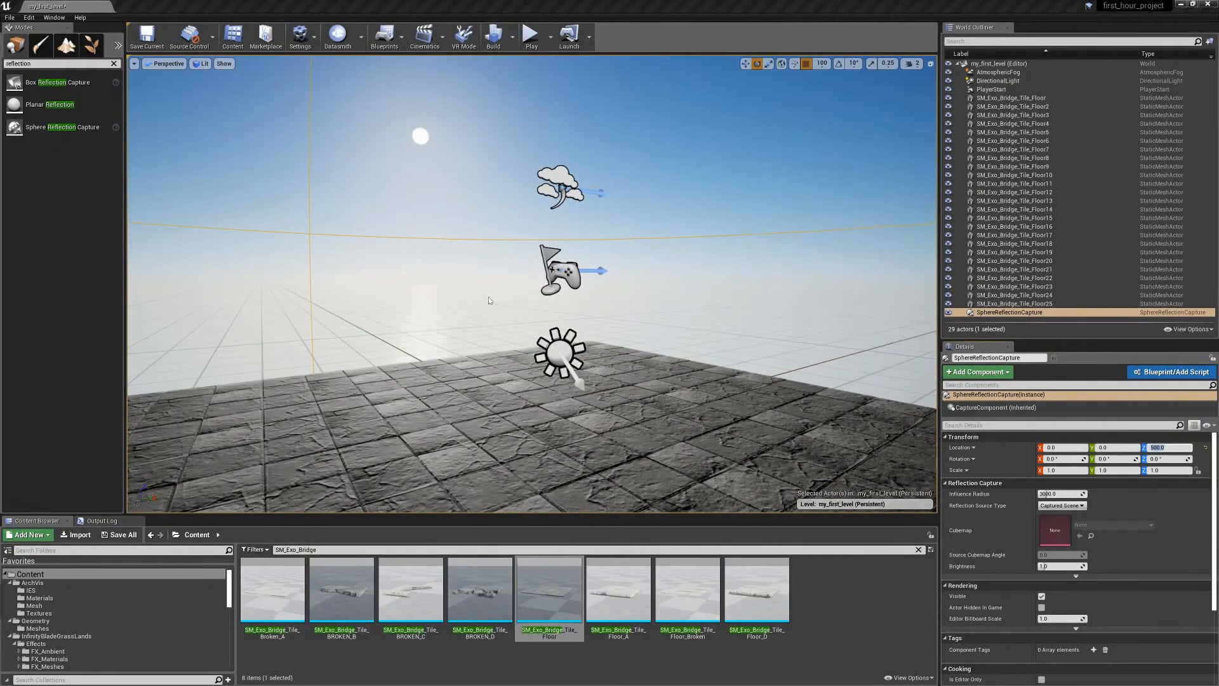
right_click_drag(532, 284, 533, 359)
scroll(532, 284, "down", 15)
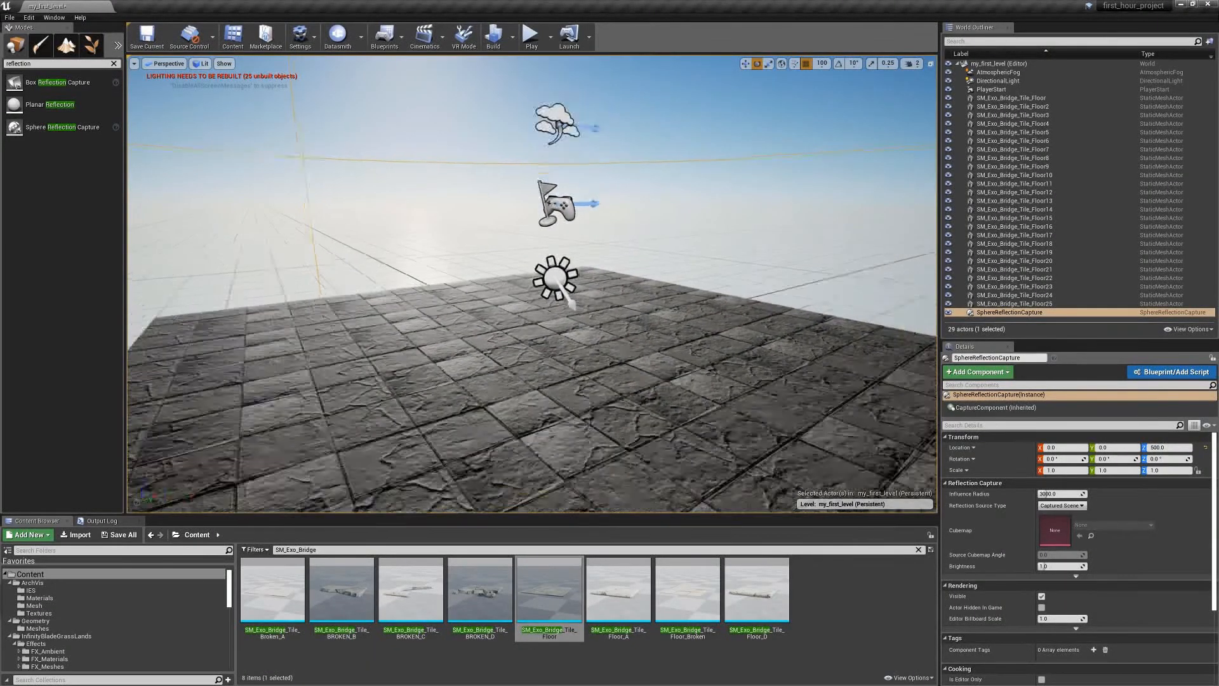
scroll(532, 284, "down", 2)
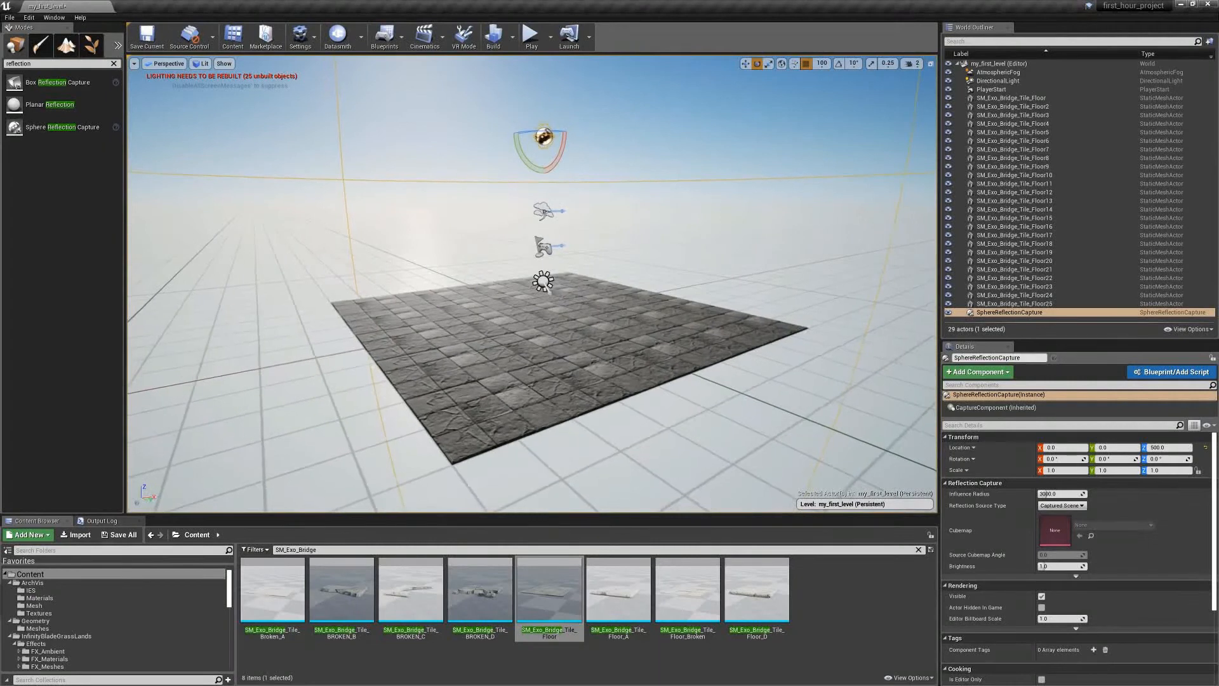
key("d")
right_click_drag(532, 283, 483, 270)
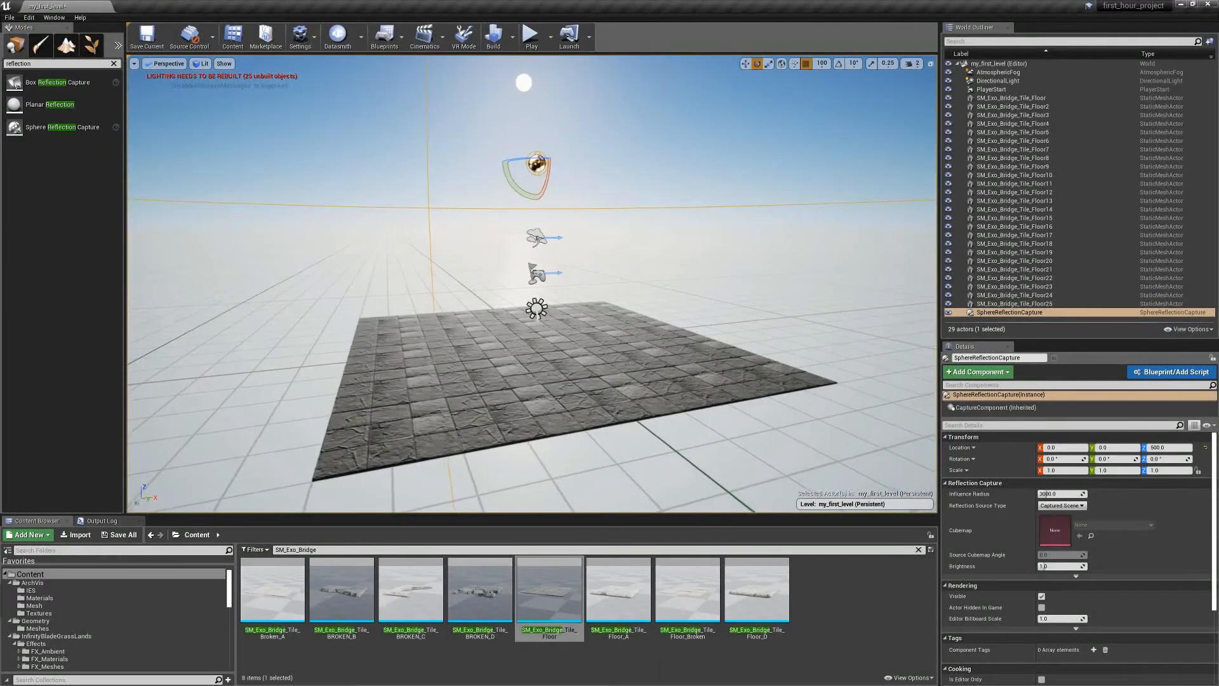
right_click_drag(454, 312, 455, 311)
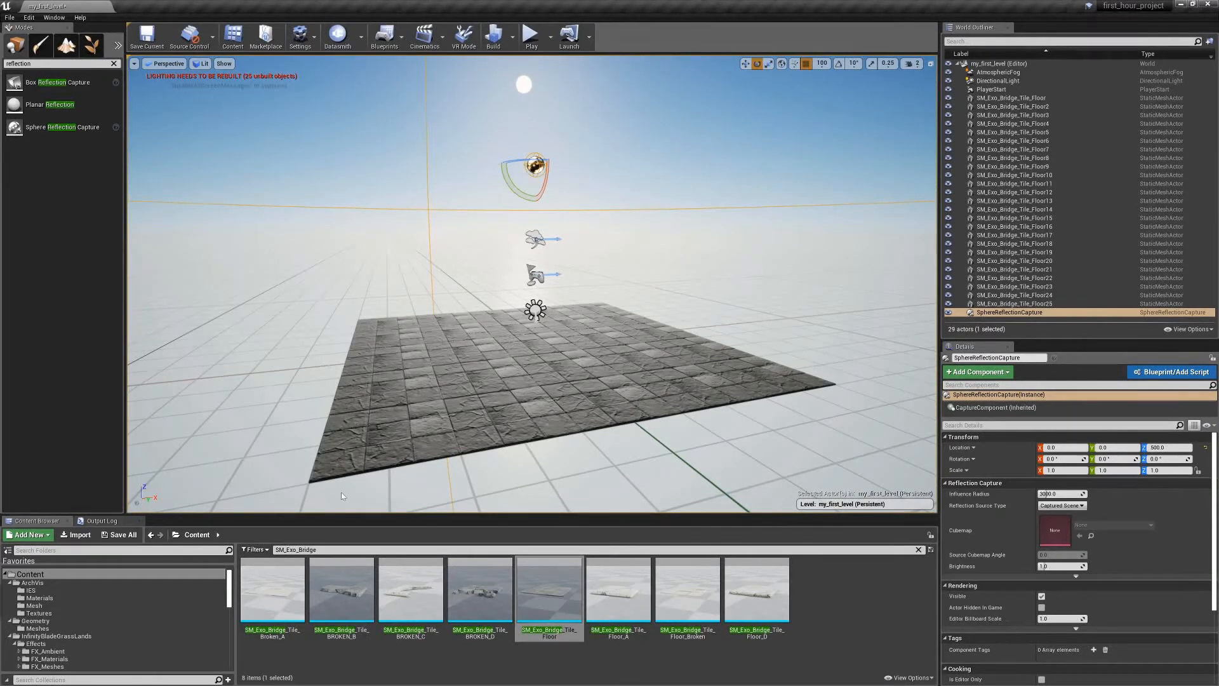
- Clear the asset search and filter the project content to Static Mesh assets
left_click(919, 551)
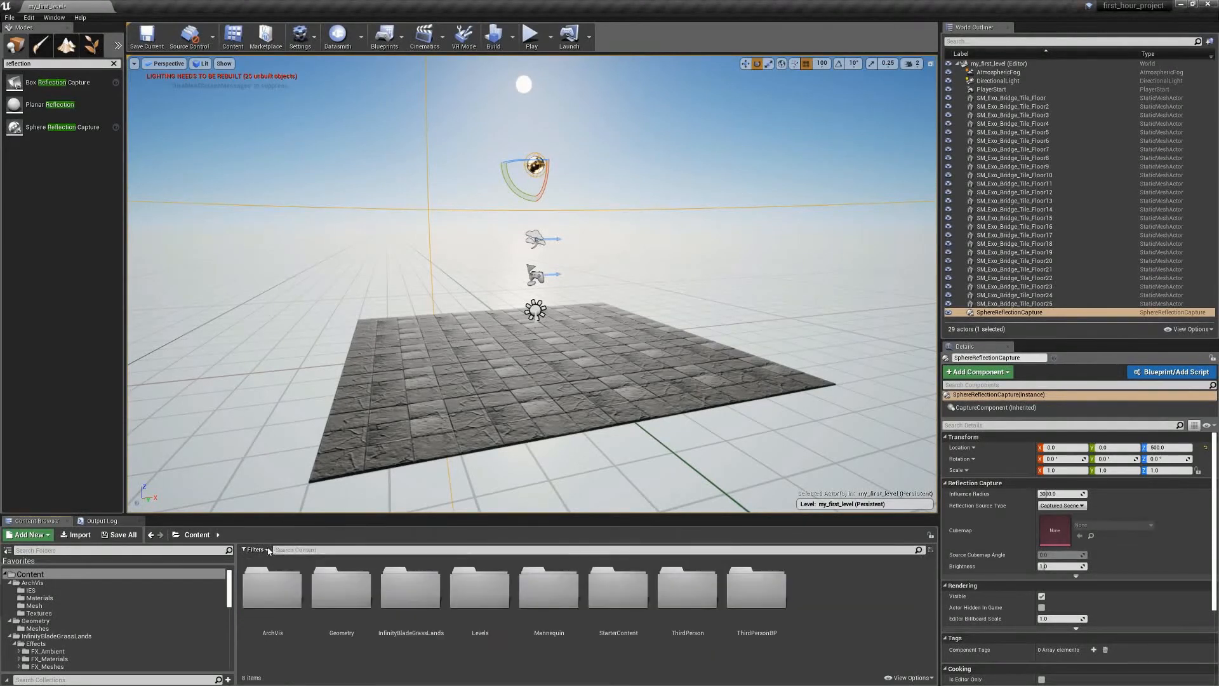
left_click(254, 550)
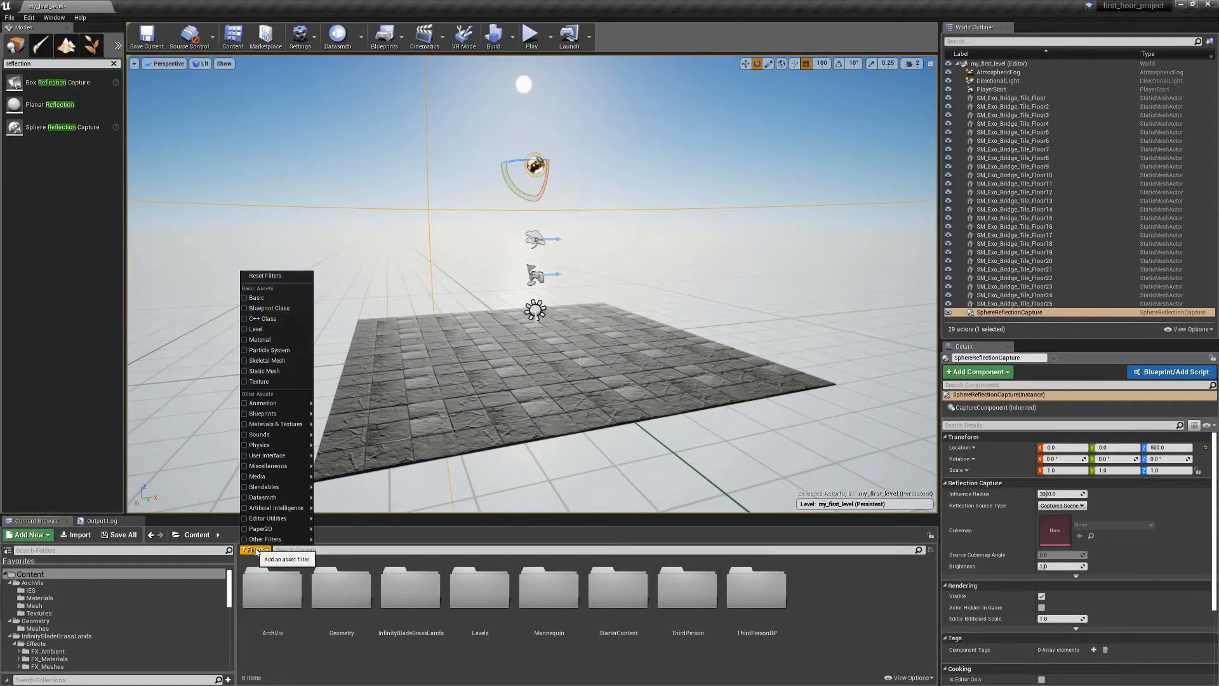
left_click(251, 371)
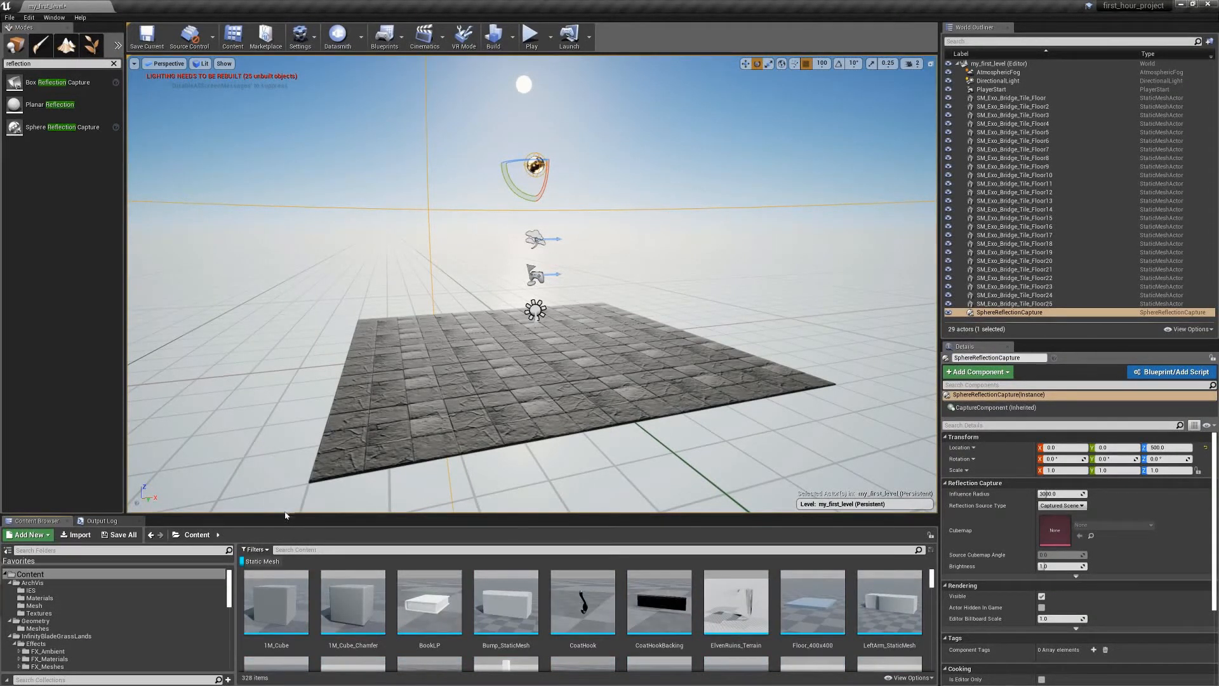
- Enlarge the asset browsing area, find SM_Plains_Wall_Curved_01 and place it near the tile floor's edge
left_click_drag(284, 517, 318, 298)
scroll(686, 422, "down", 15)
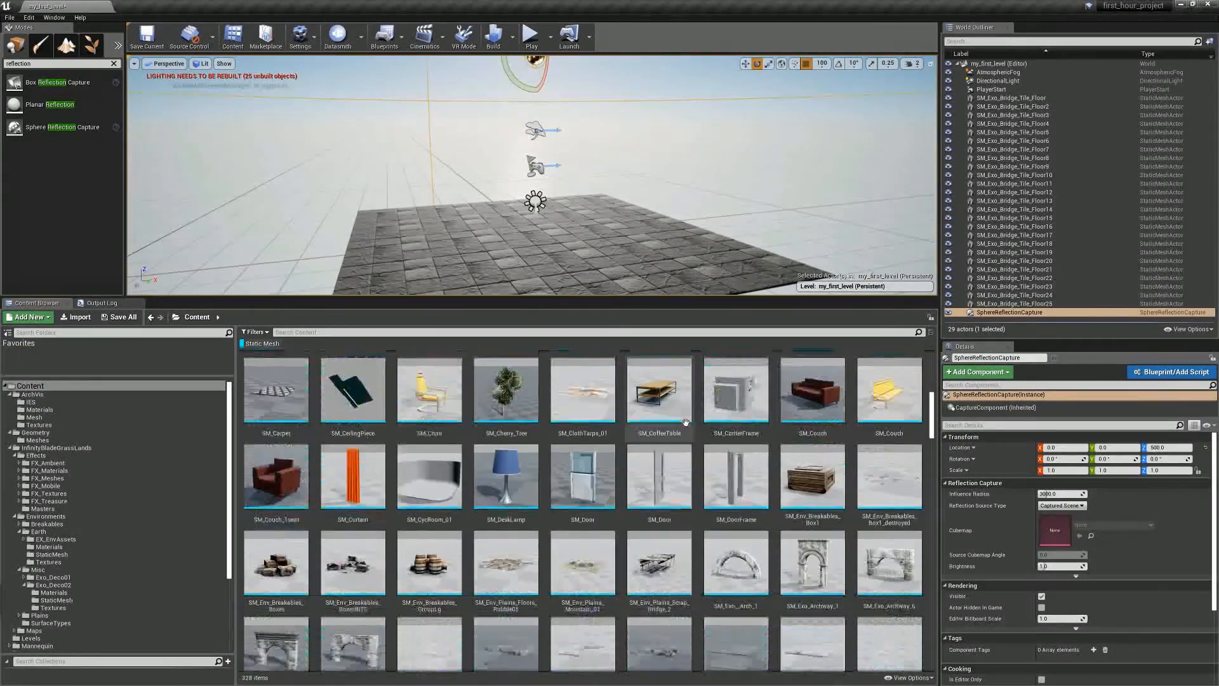
scroll(686, 423, "down", 15)
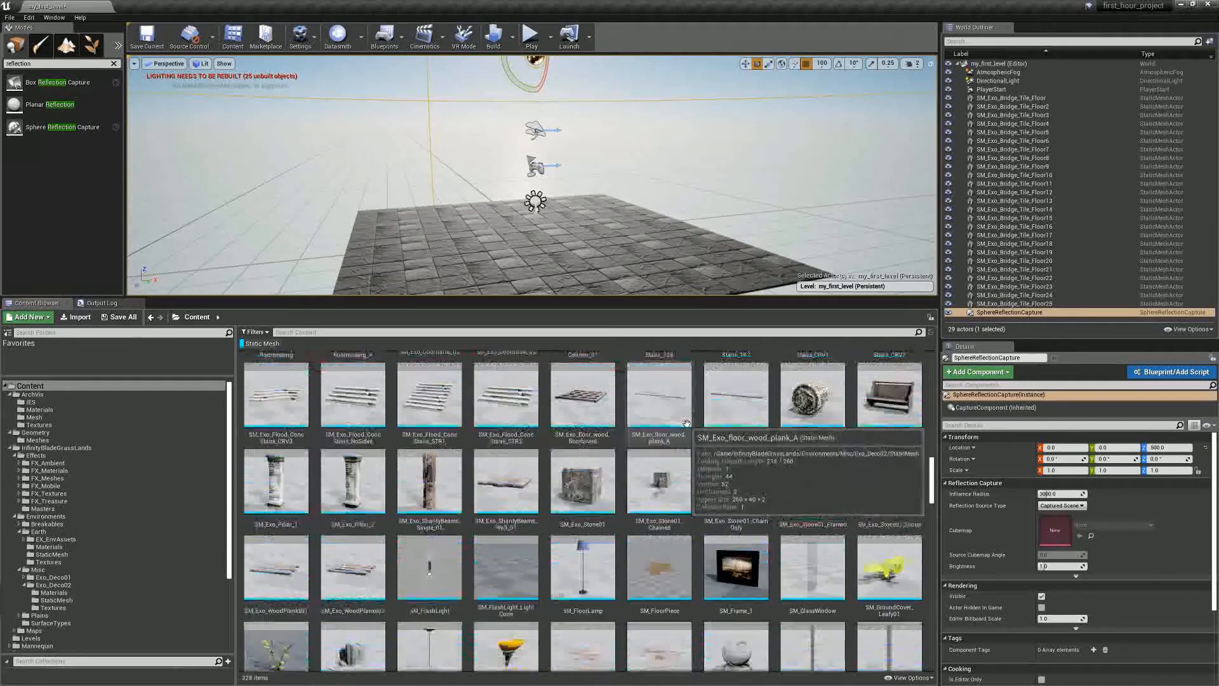
scroll(687, 426, "down", 15)
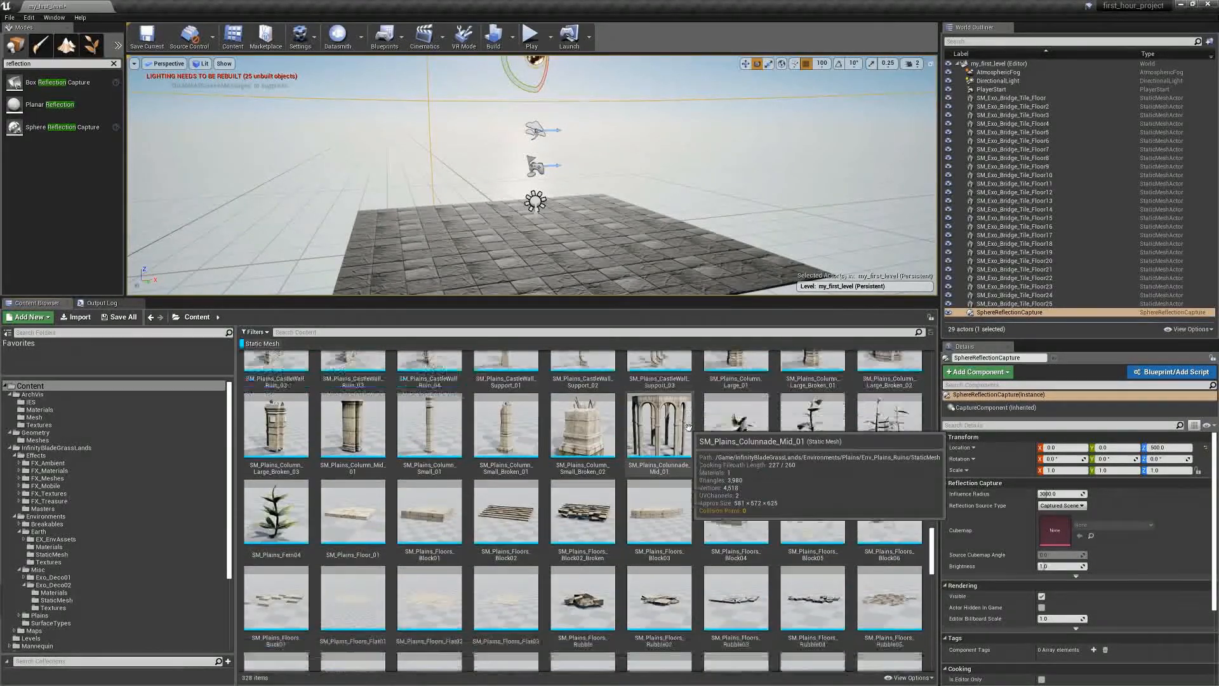
scroll(691, 432, "down", 15)
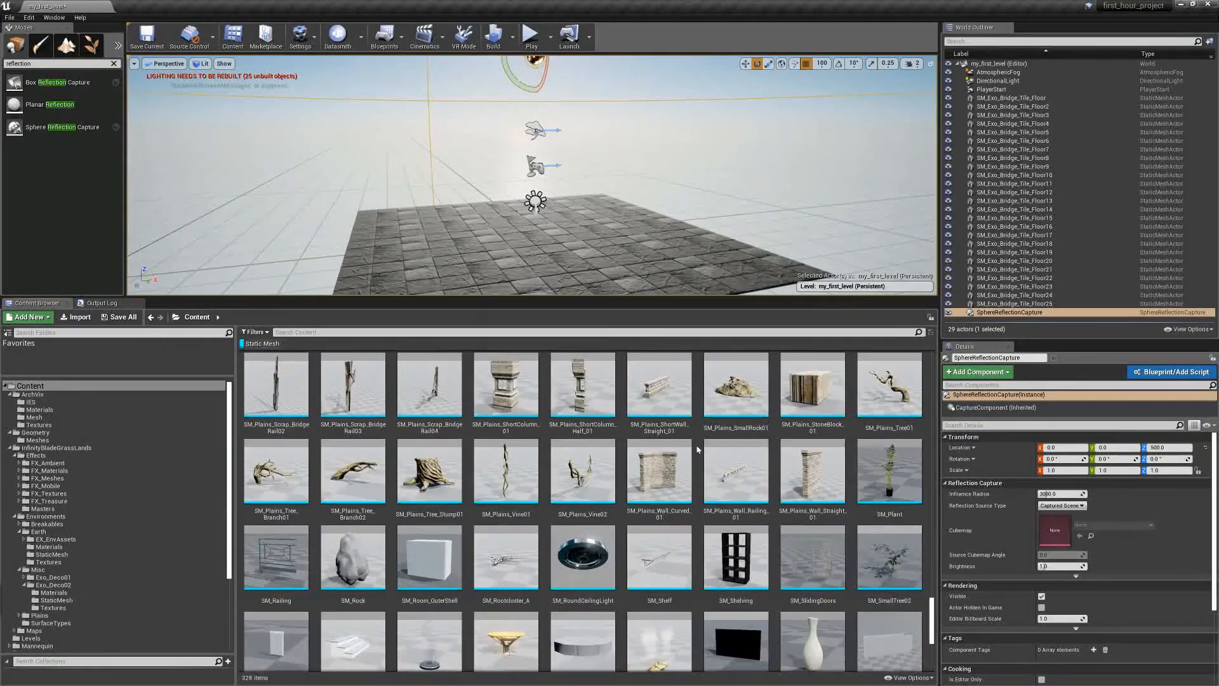
scroll(703, 459, "up", 3)
left_click(659, 562)
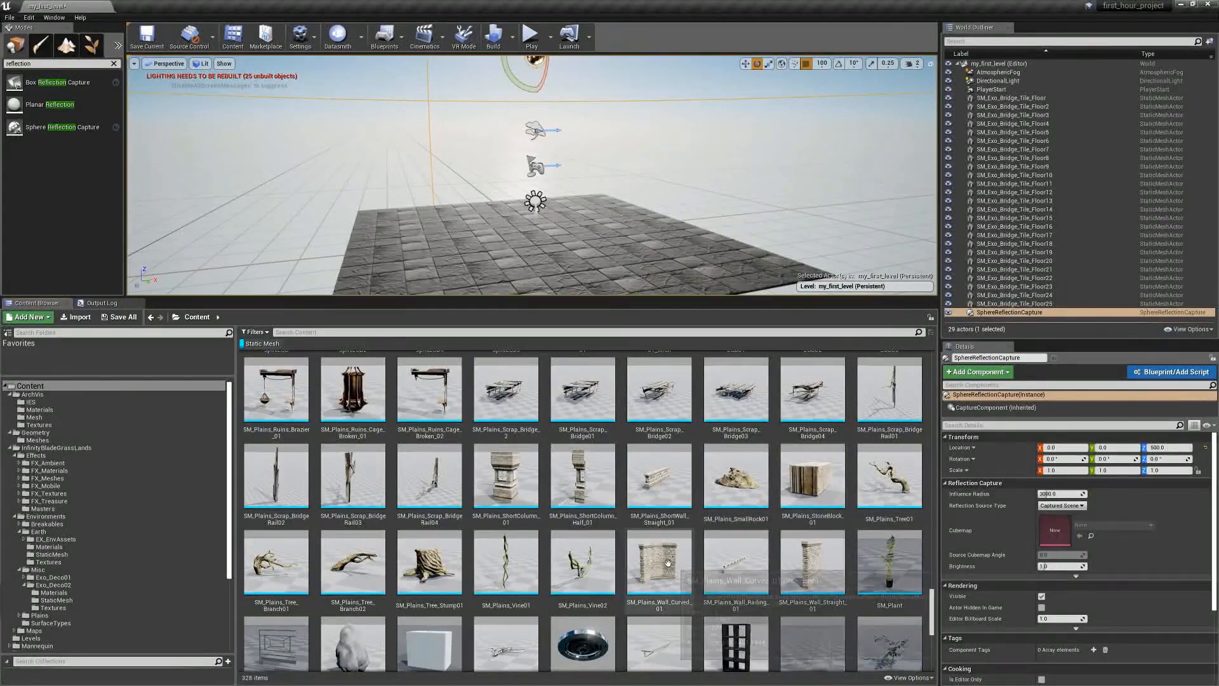
left_click_drag(659, 559, 690, 267)
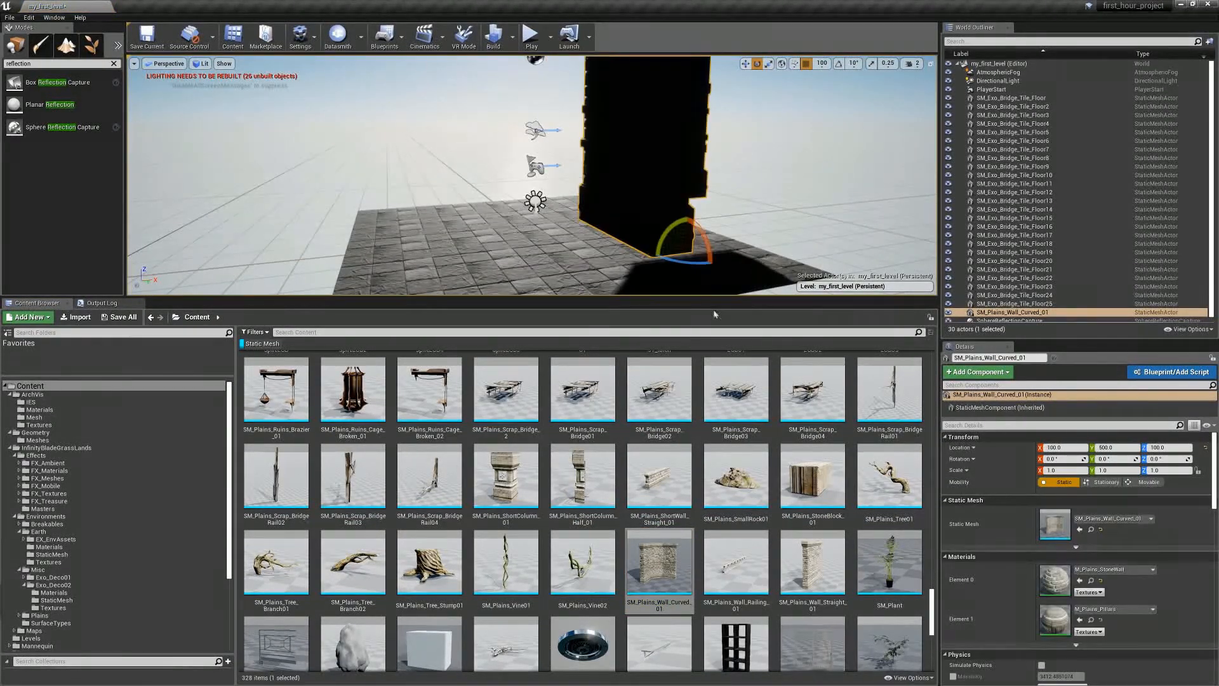
- Place SM_Plains_Wall_Straight_01 and SM_Plains_StoneBlock_01 in the level around the tile floor
left_click_drag(813, 562, 426, 232)
left_click_drag(812, 476, 815, 238)
right_click_drag(532, 175, 527, 200)
right_click_drag(726, 202, 687, 164)
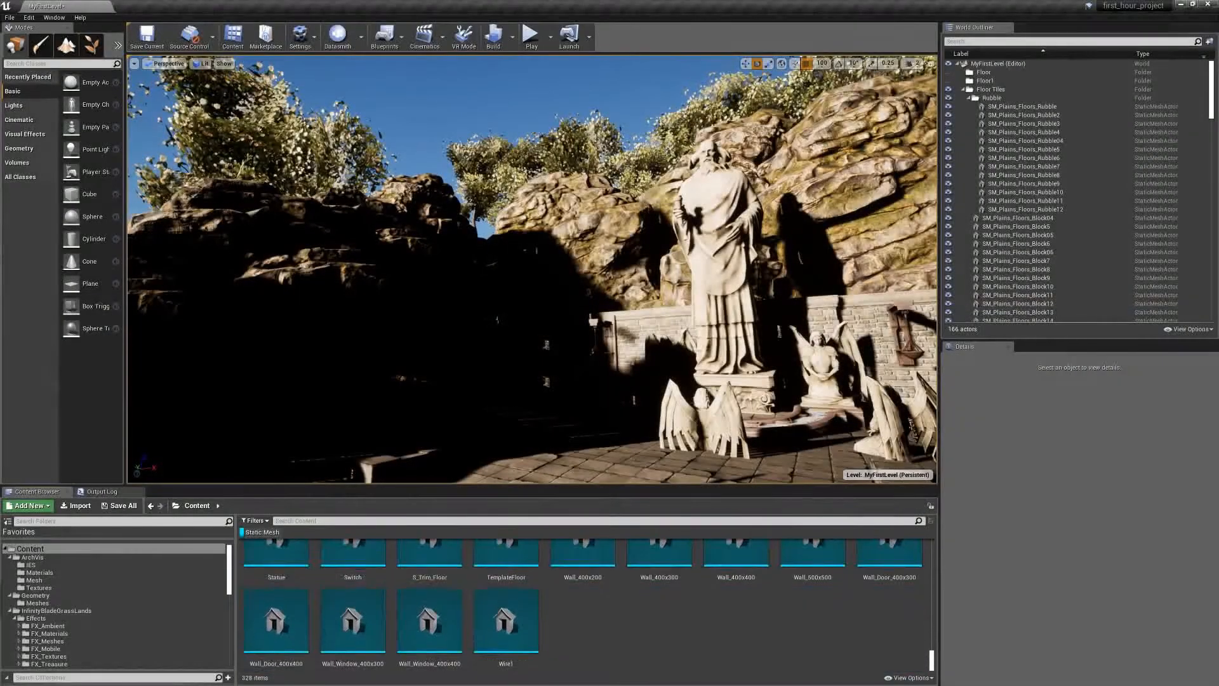
- Review the static meshes and the statue courtyard with its walls, rocks and trees in MyFirstLevel
scroll(891, 638, "up", 8)
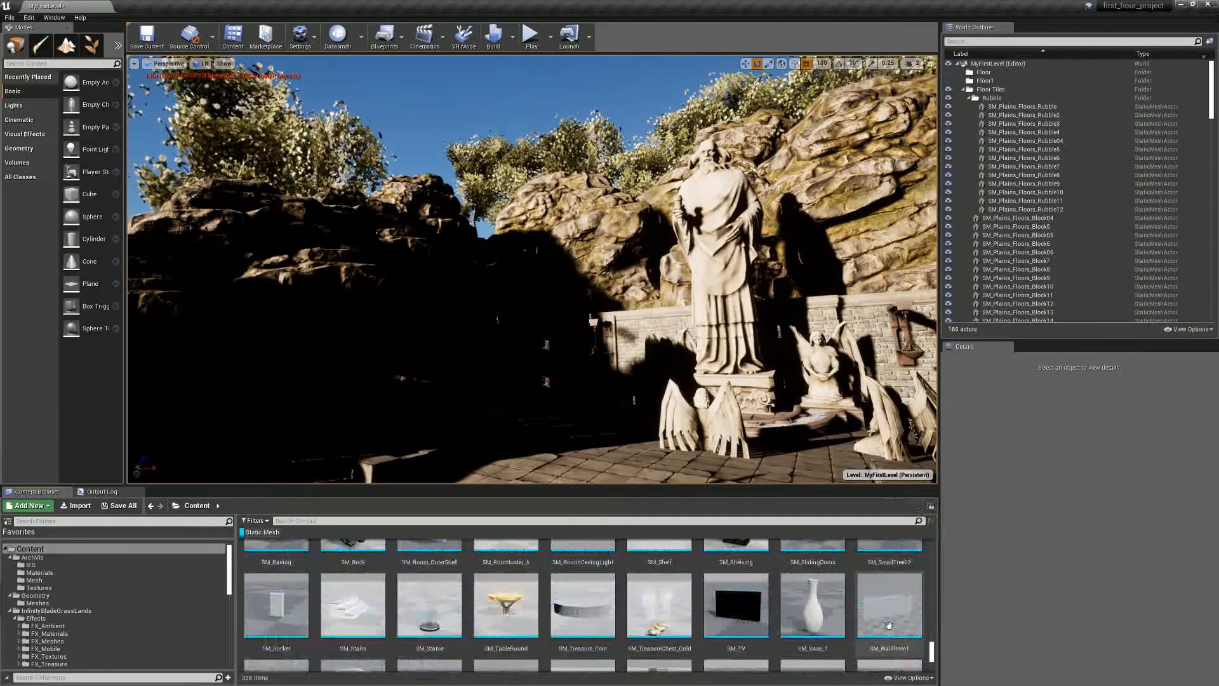
scroll(622, 576, "up", 5)
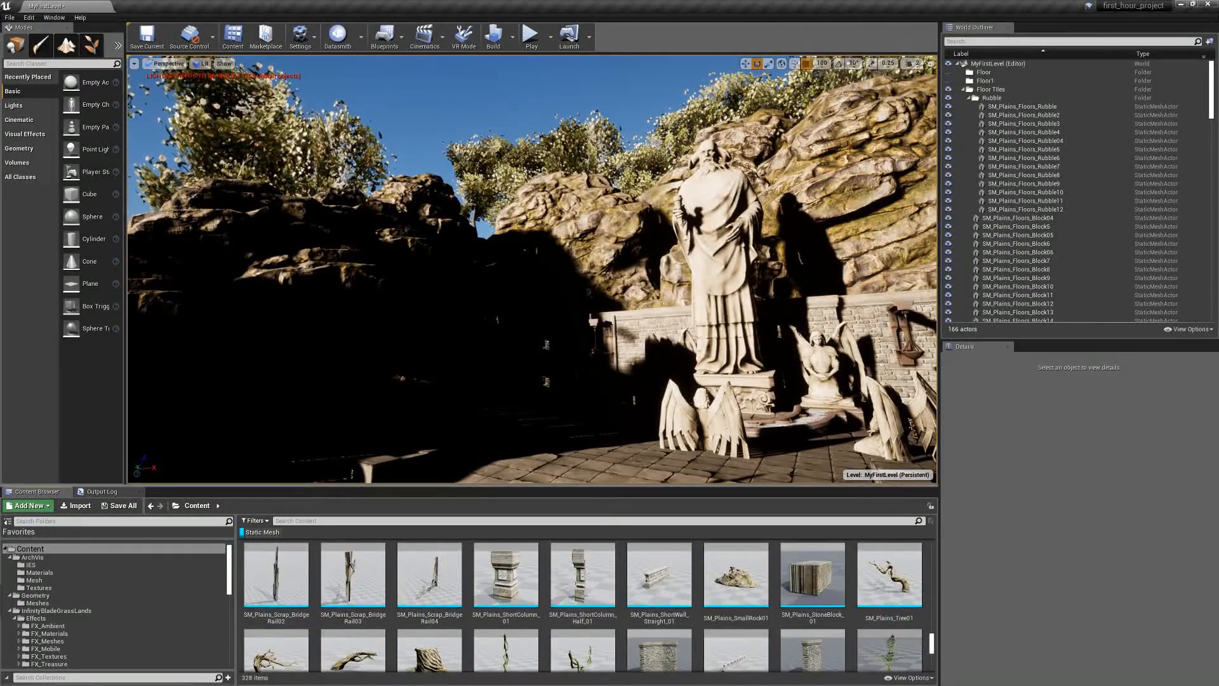
mouse_move(532, 269)
right_mouse_down()
mouse_move(574, 297)
mouse_move(651, 311)
mouse_move(661, 200)
mouse_move(730, 257)
mouse_move(524, 261)
right_mouse_up()
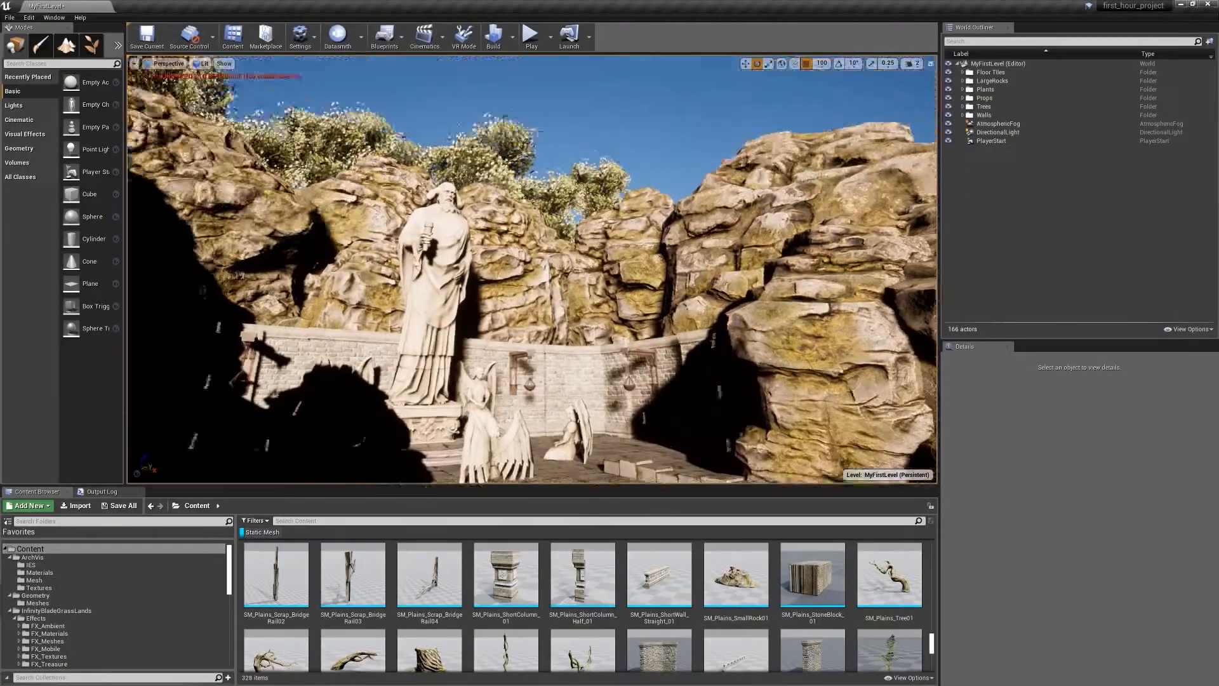
right_click_drag(532, 269, 700, 334)
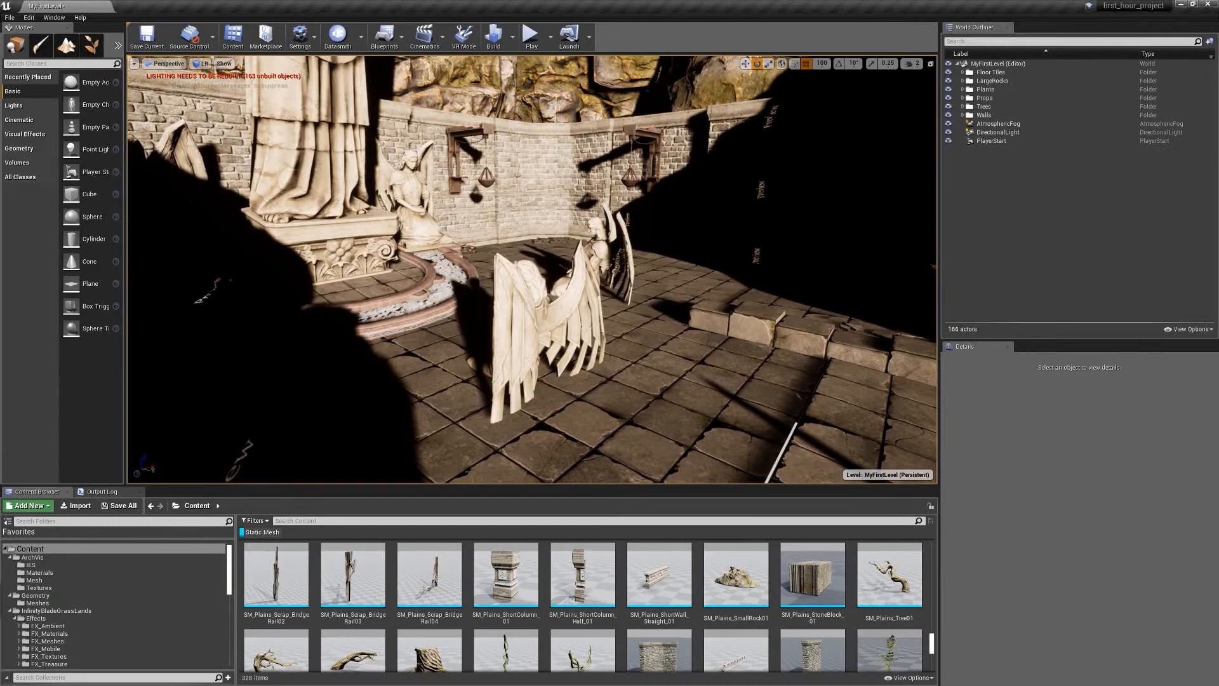
right_click_drag(532, 269, 556, 343)
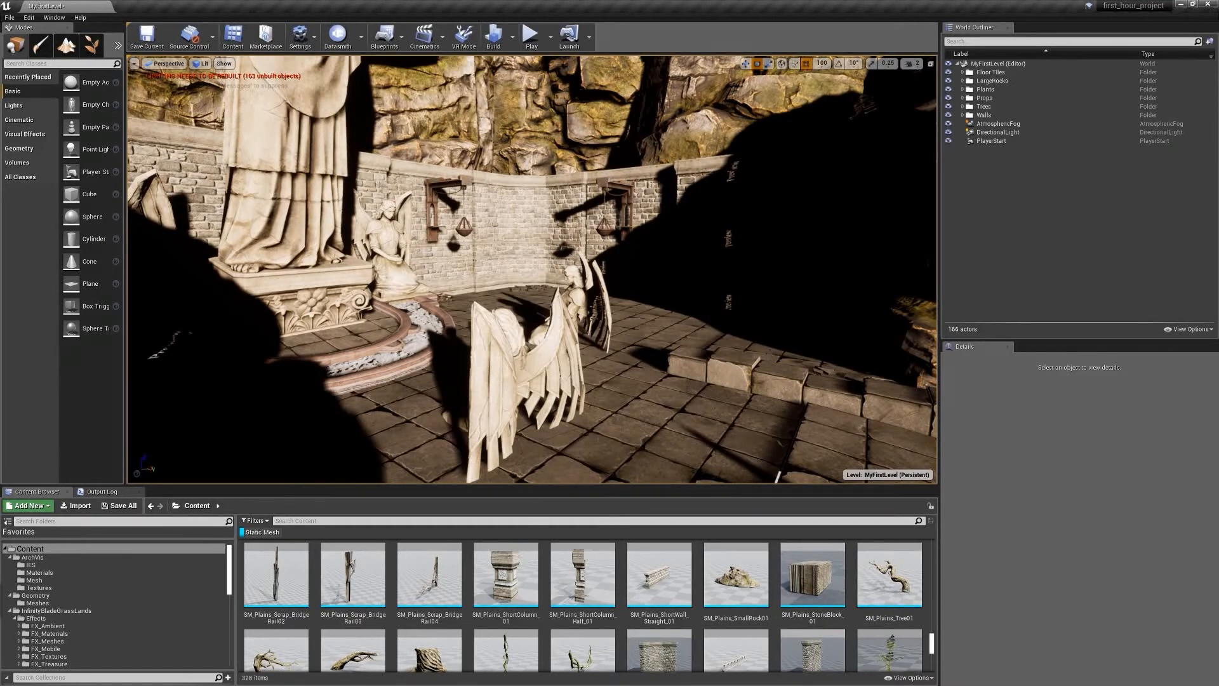
- Add a Sky Light to the shadowed statue courtyard beside the large statue's pedestal
right_click_drag(532, 269, 394, 339)
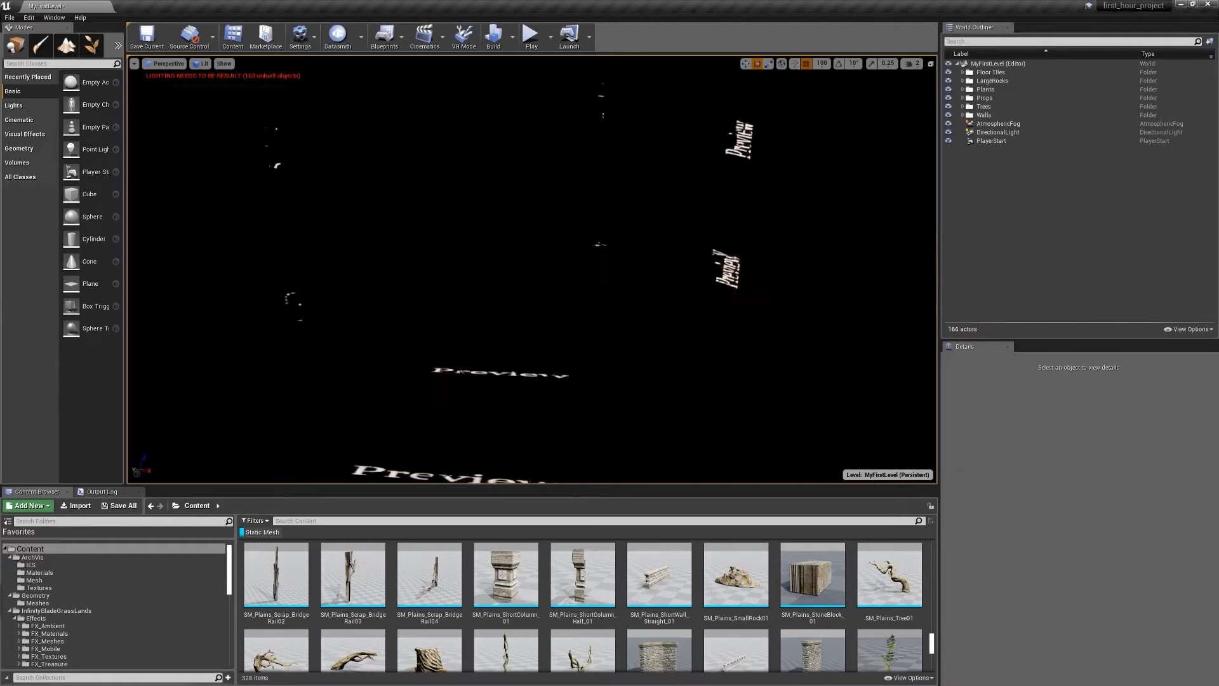
right_click_drag(532, 269, 696, 269)
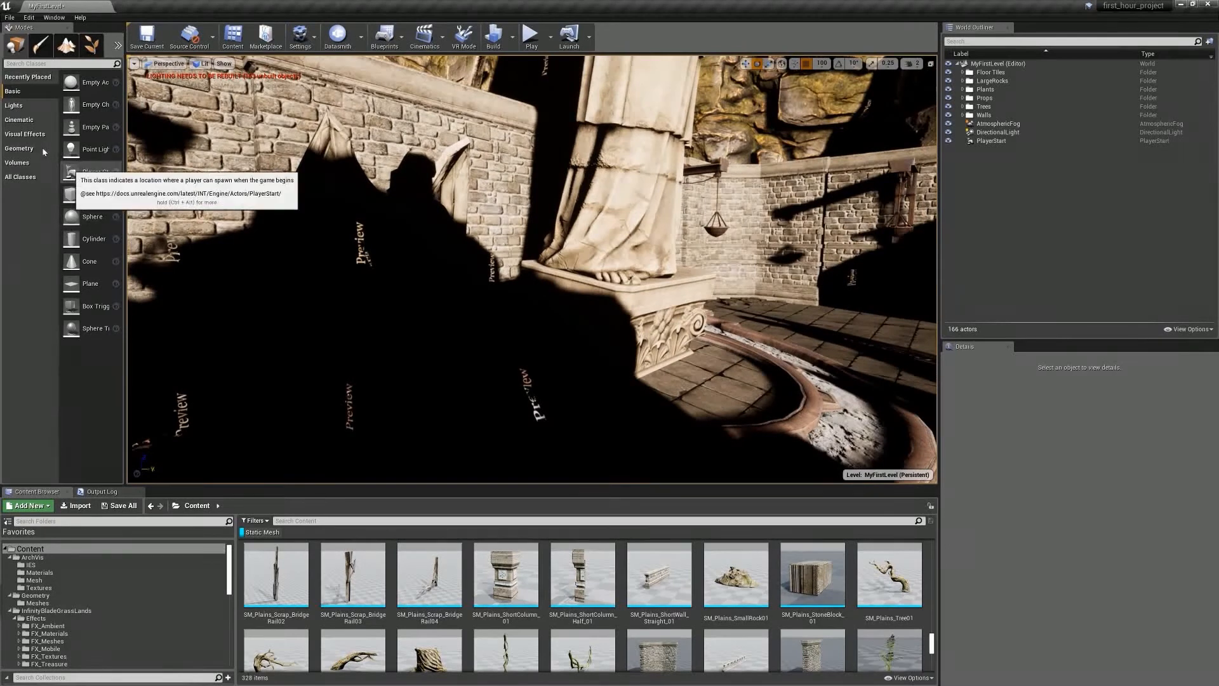
left_click(14, 107)
left_click_drag(95, 171, 698, 393)
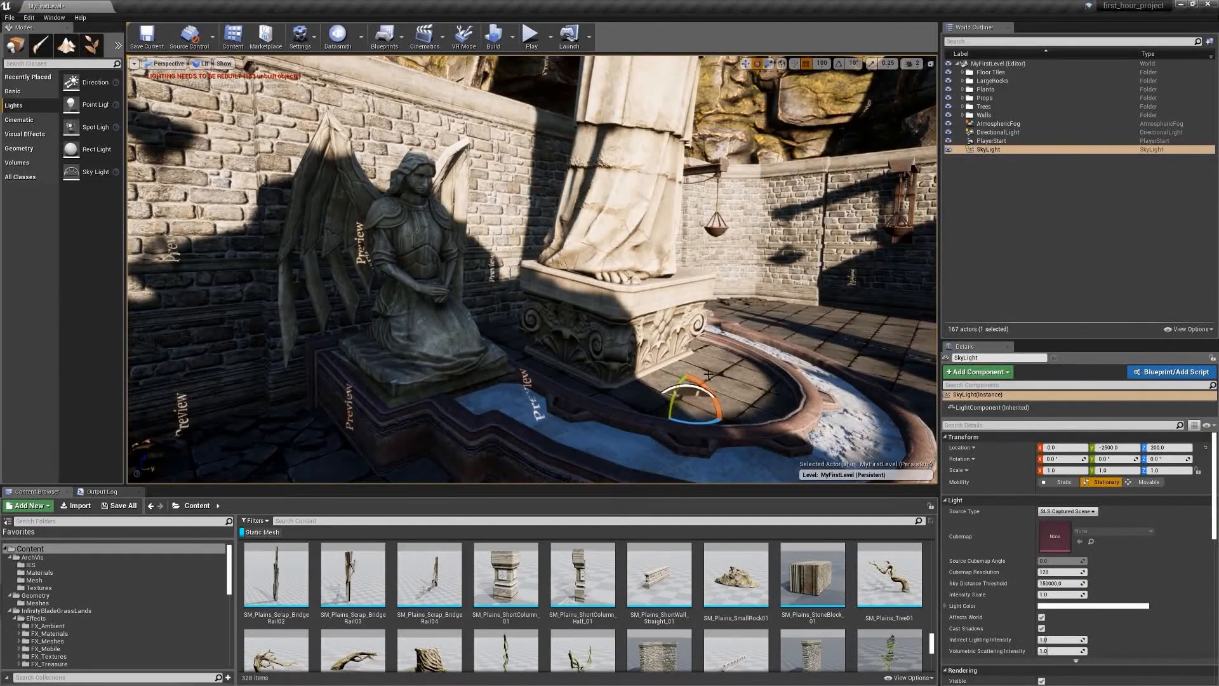
- Set the Sky Light's location to X 0, Y 0, Z 400
left_click(1066, 448)
type("0")
key("Tab")
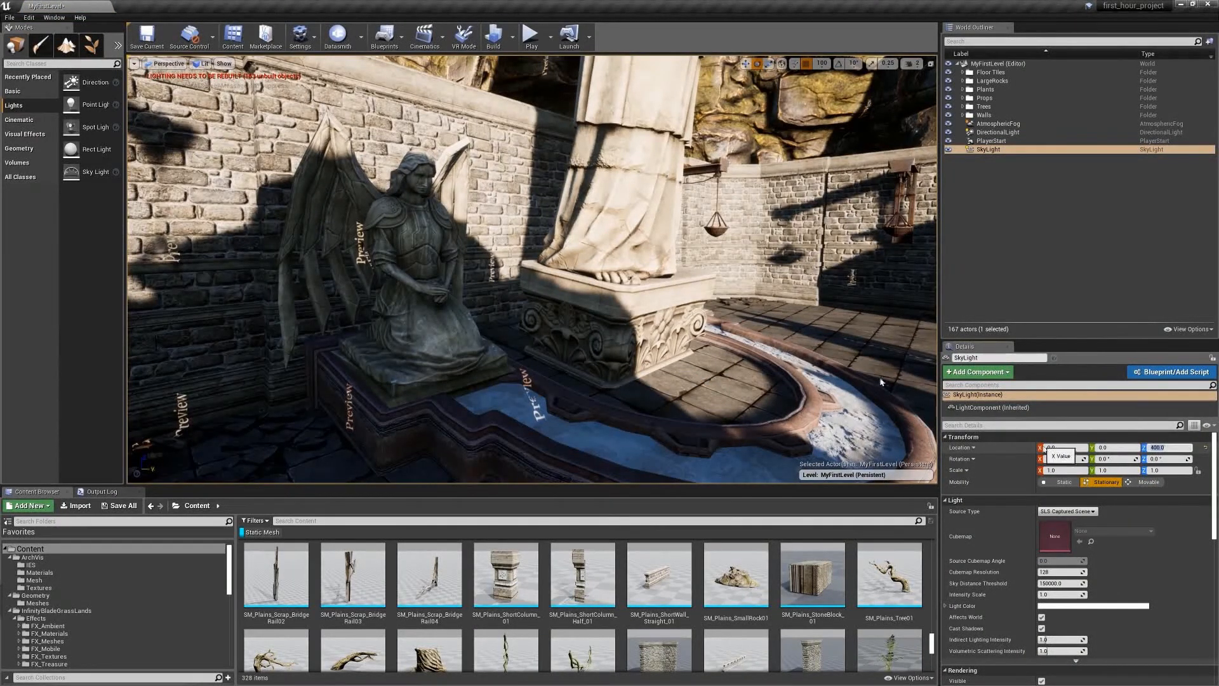
right_click_drag(882, 382, 1140, 374)
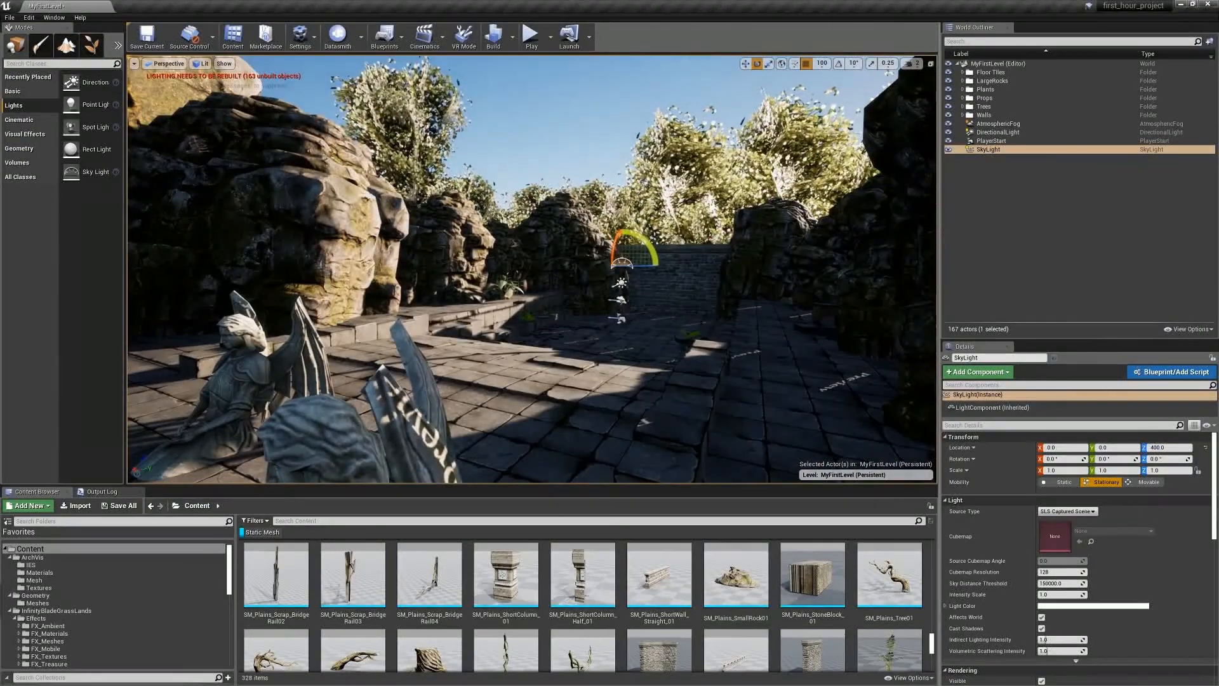
- Try different Intensity Scale values on the Sky Light, including 3, and return it to 1
right_click_drag(532, 269, 667, 346)
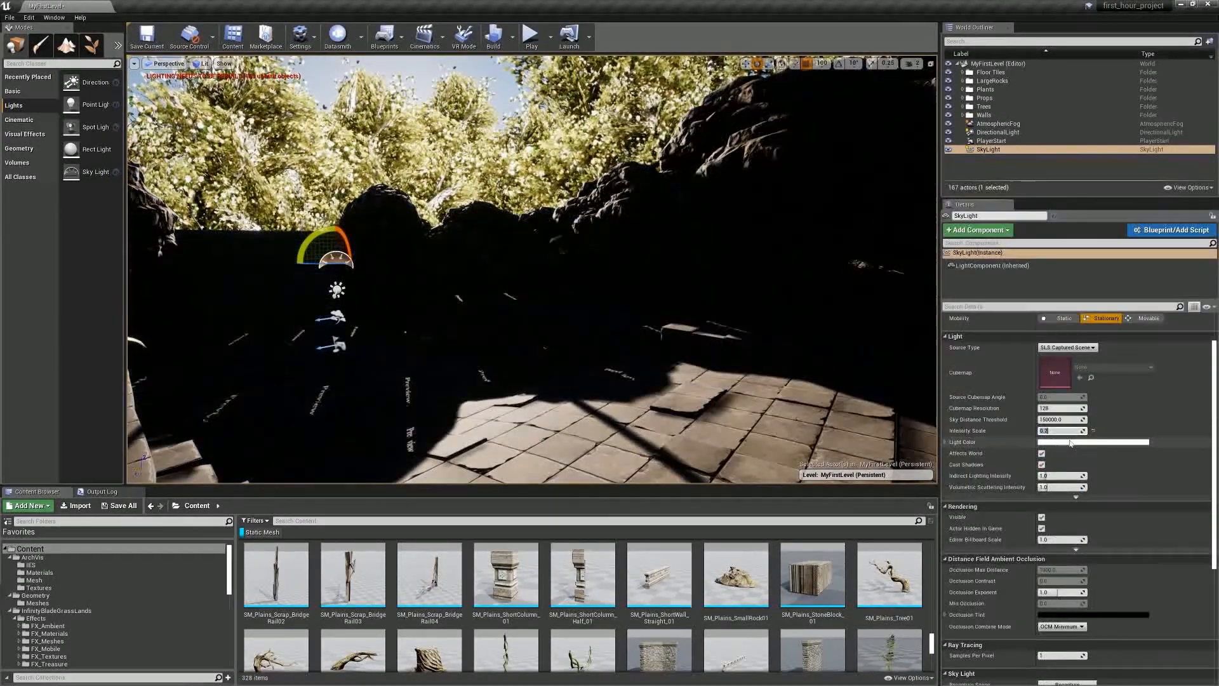
key("Return")
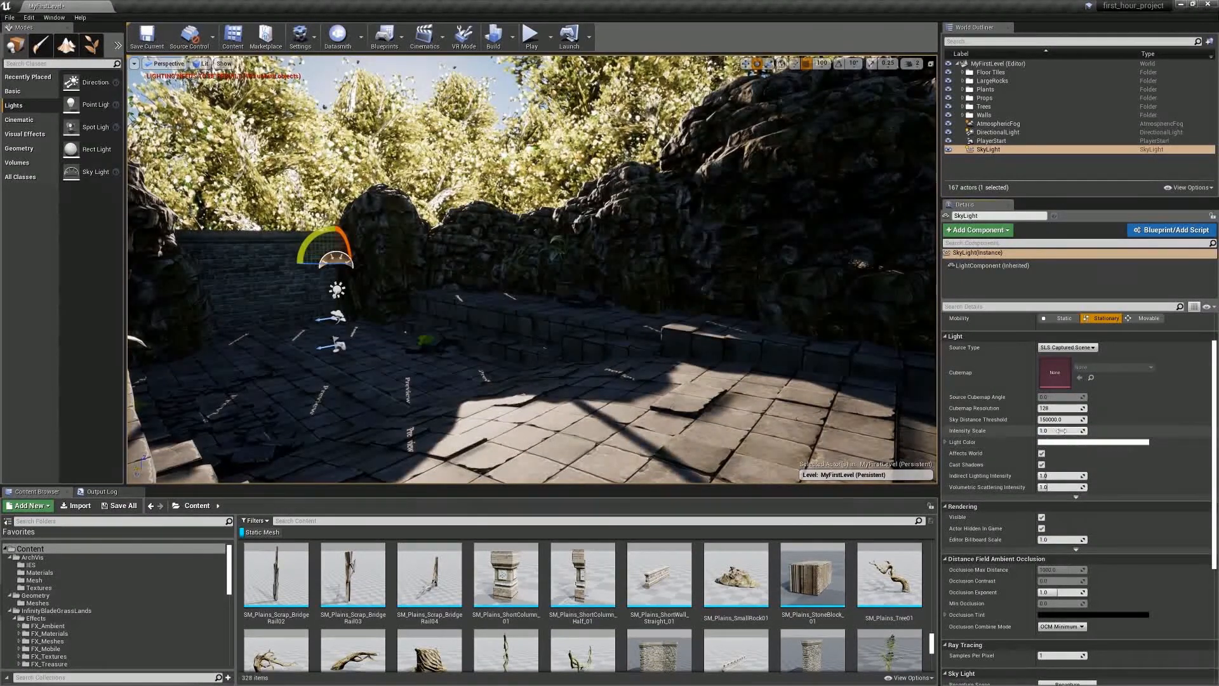
key("Return")
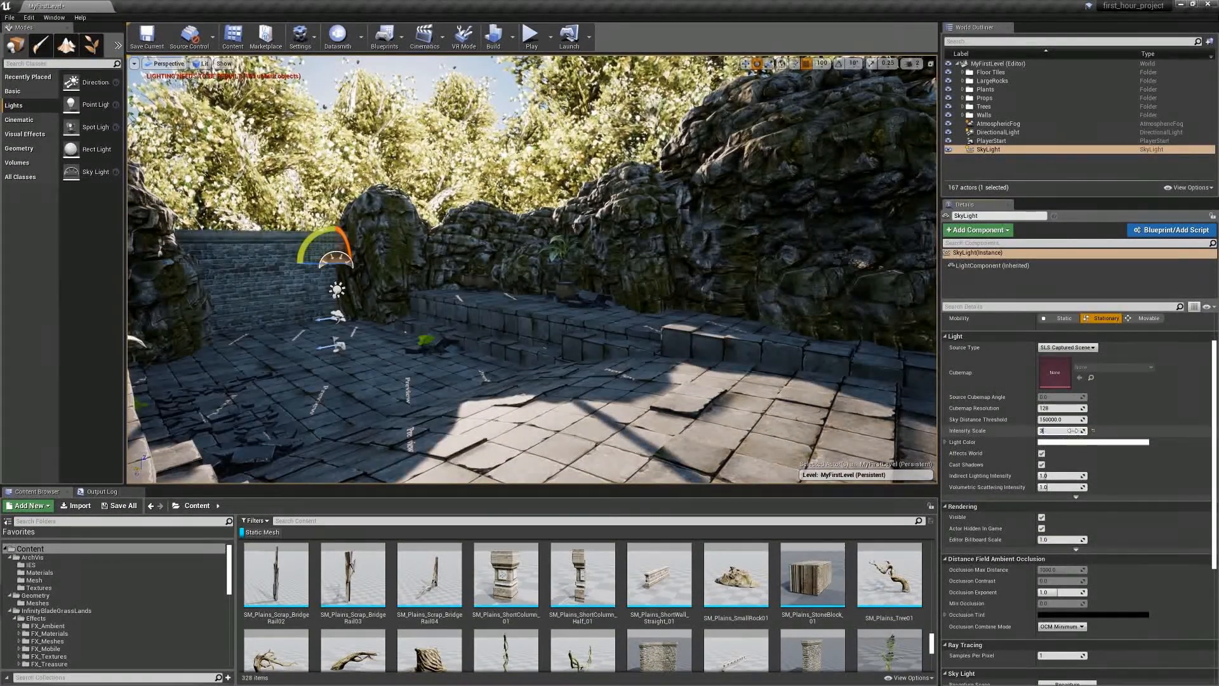
key("Return")
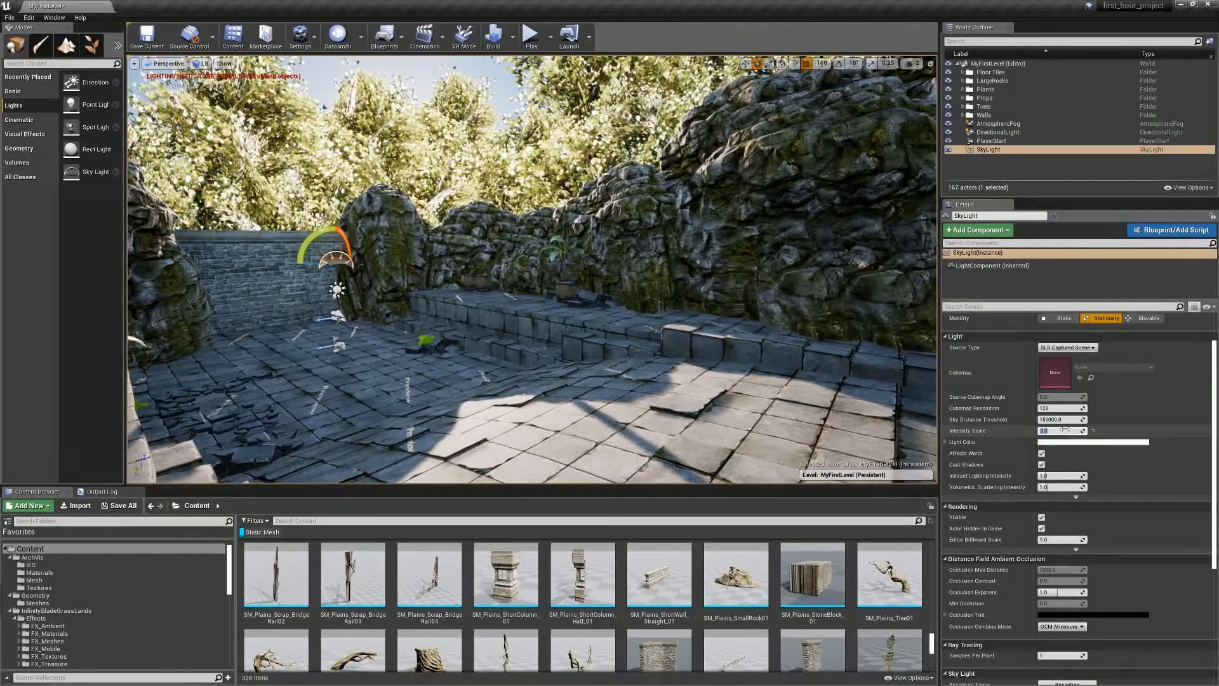
type("1")
key("Return")
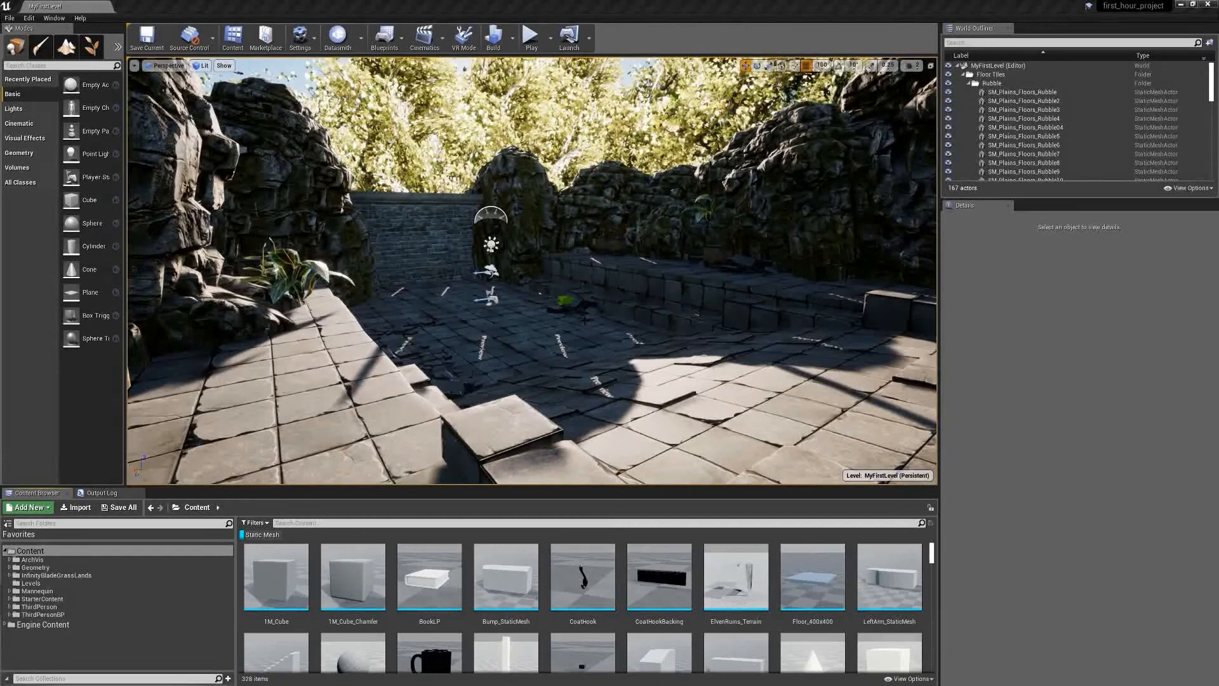
- Search the placeable actors for "Post" and place a Post Process Volume on the courtyard's tile floor
left_click_drag(585, 320, 778, 309)
right_click_drag(778, 308, 737, 407)
key("w")
key("w")
key("w")
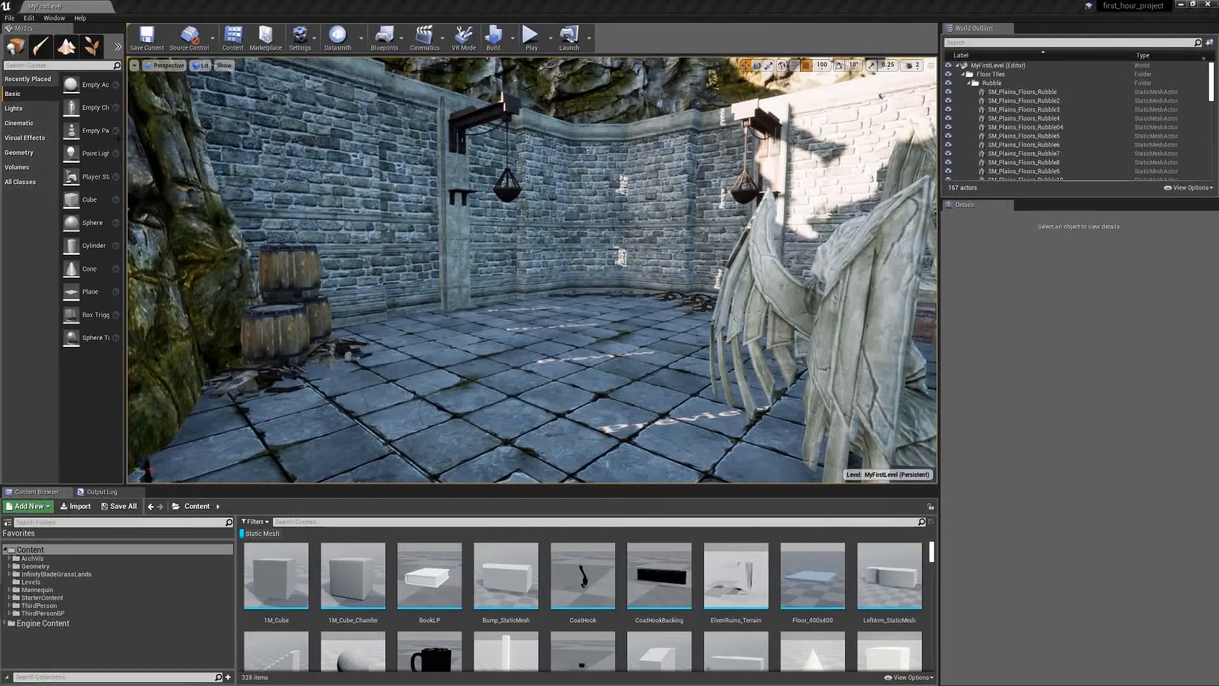
left_click(10, 65)
type("Post")
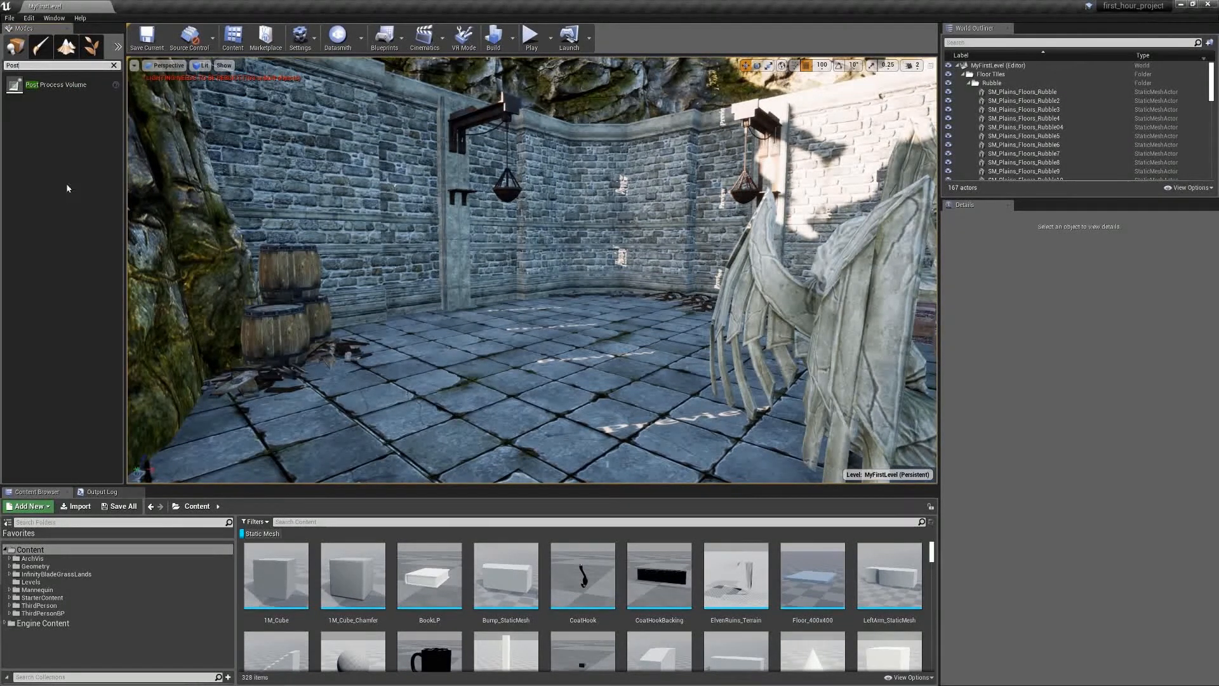
left_click_drag(56, 84, 585, 366)
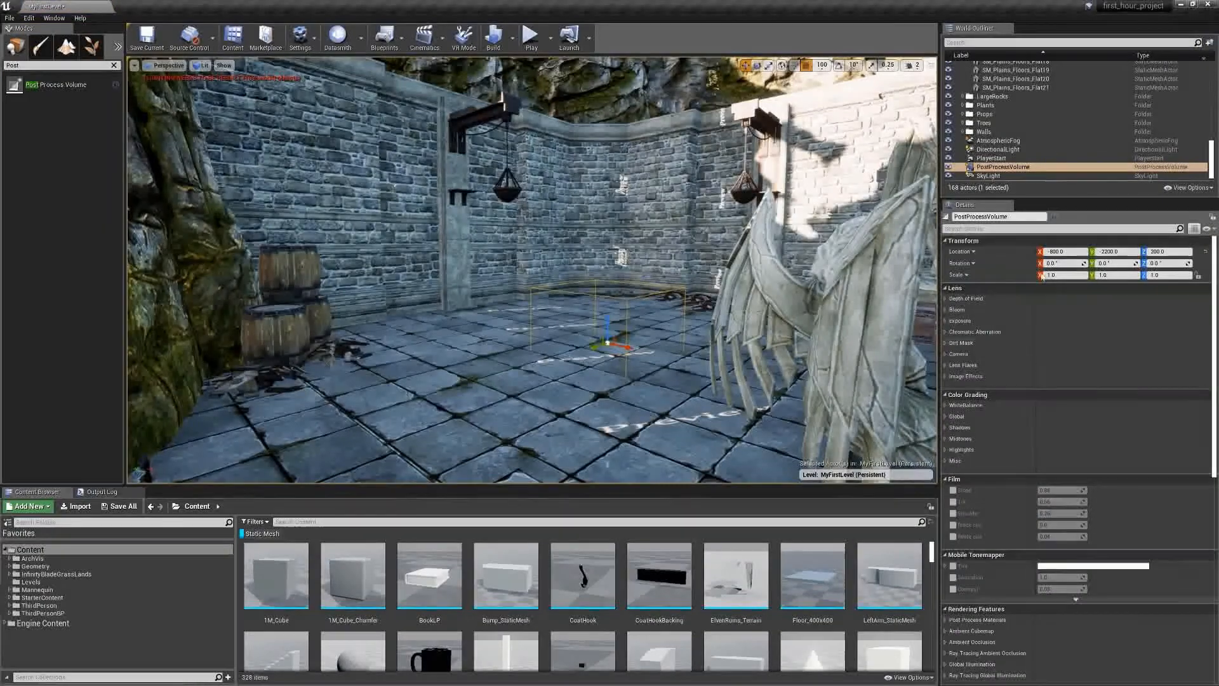
- Set the Post Process Volume's location to 0, 0, 0 and focus the view on it
left_click(1073, 252)
type("0")
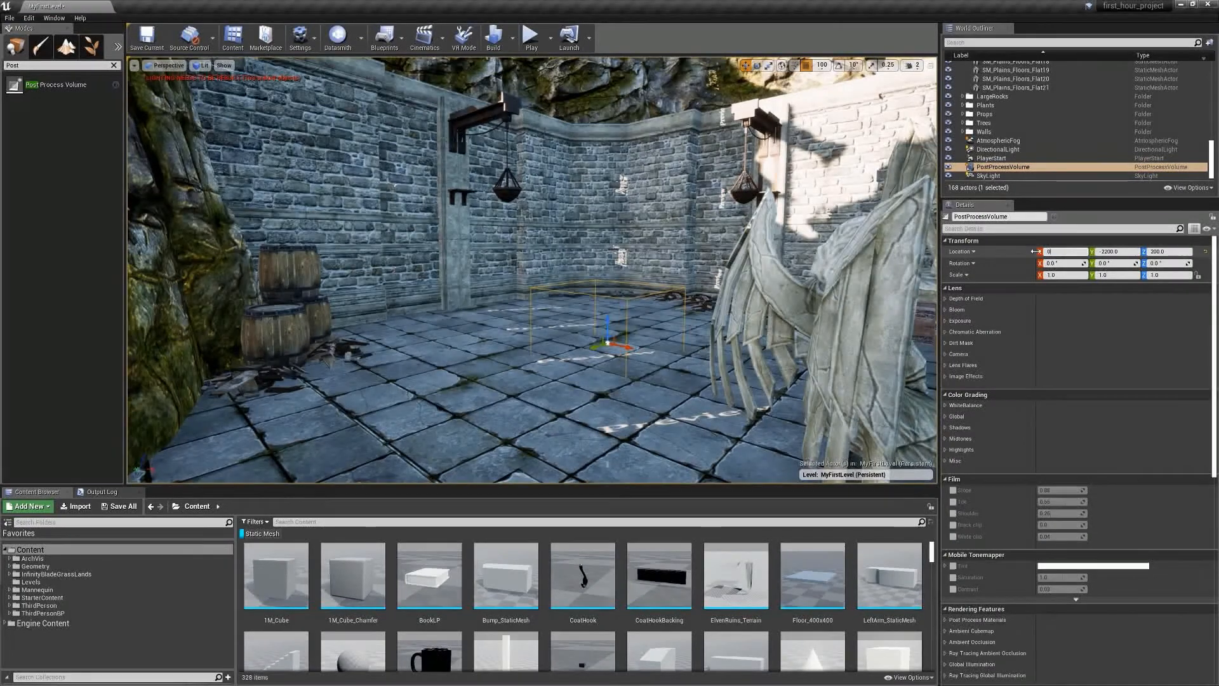
key("Tab")
type("0")
key("Tab")
key("f")
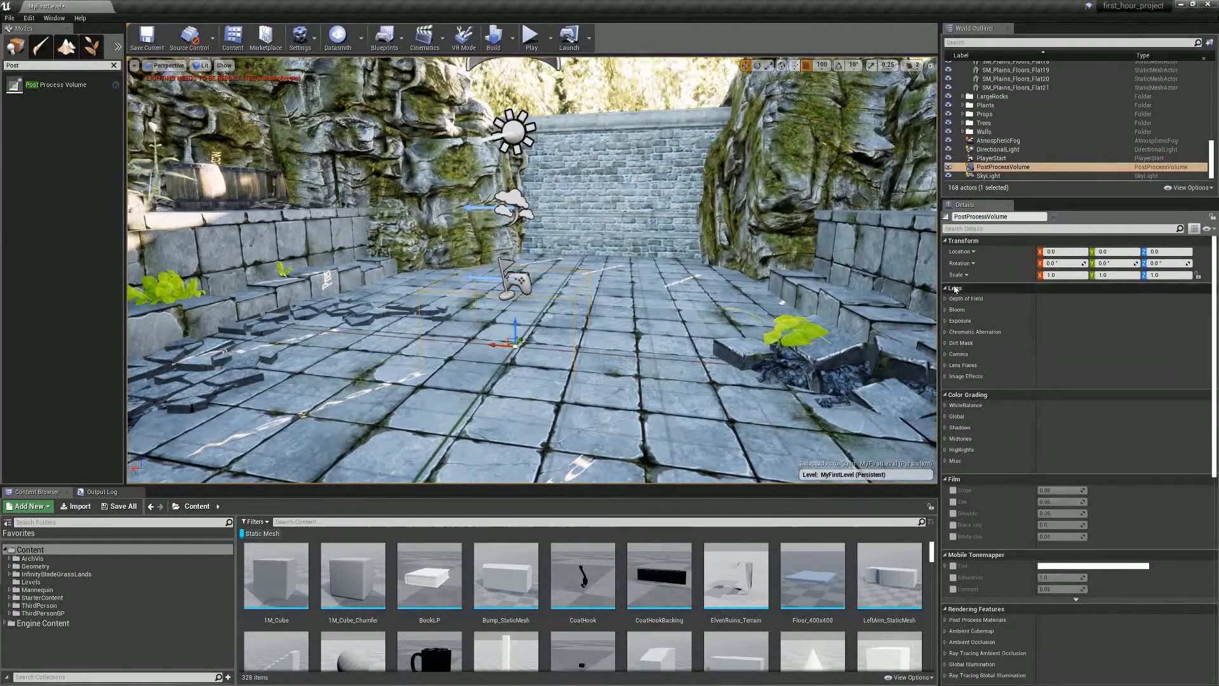
- Enable the Post Process Volume's Min Brightness and Max Brightness exposure overrides and set both to 1
left_click(959, 321)
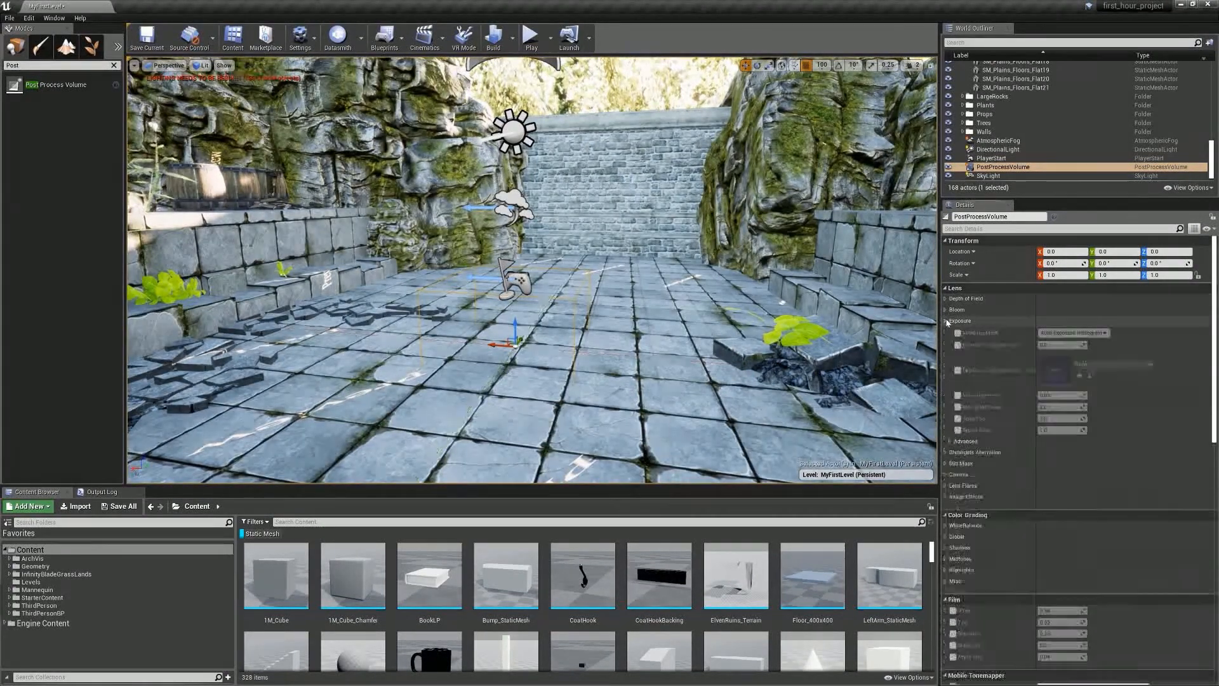
left_click(957, 395)
left_click(958, 407)
left_click(1059, 395)
type("1")
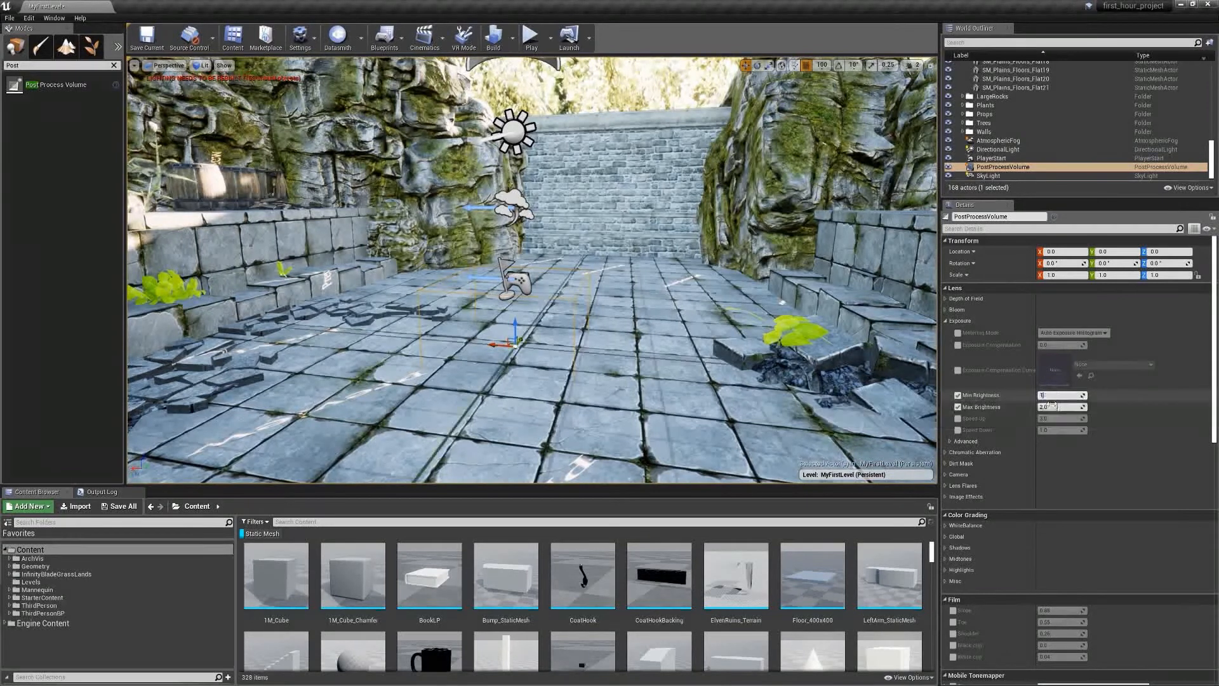
key("Return")
type("1")
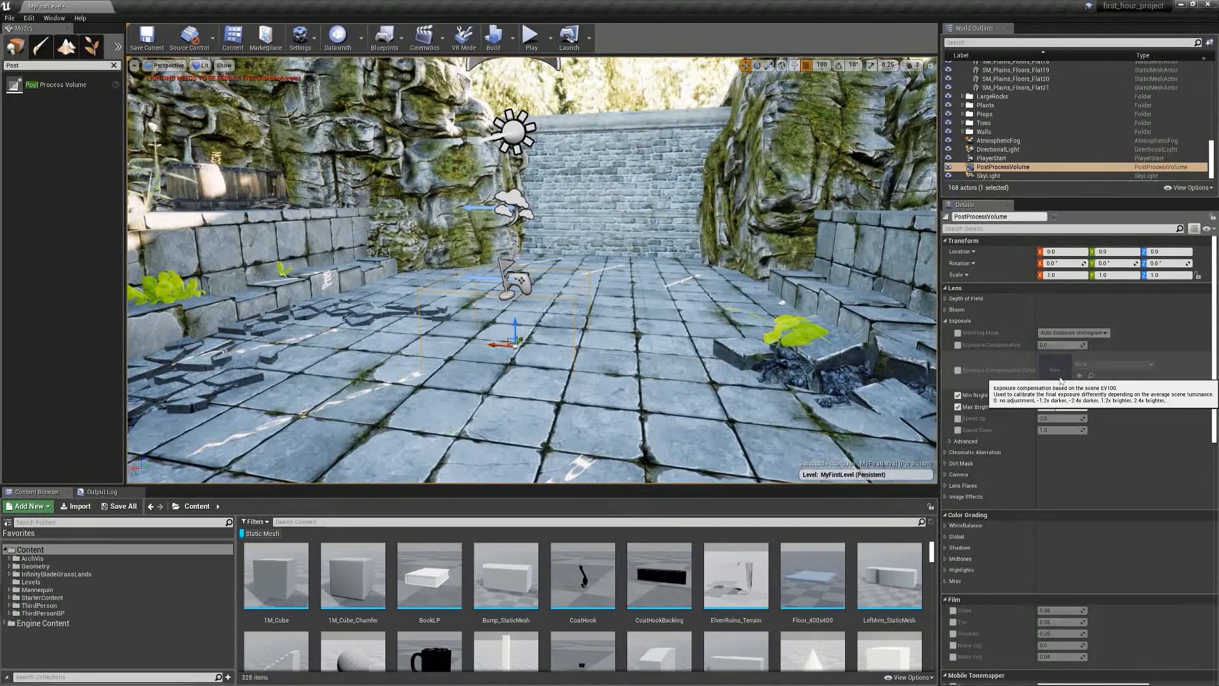
- Find the Post Process Volume's Infinite Extent (Unbound) setting by searching for "infin" and enable it
left_click(967, 230)
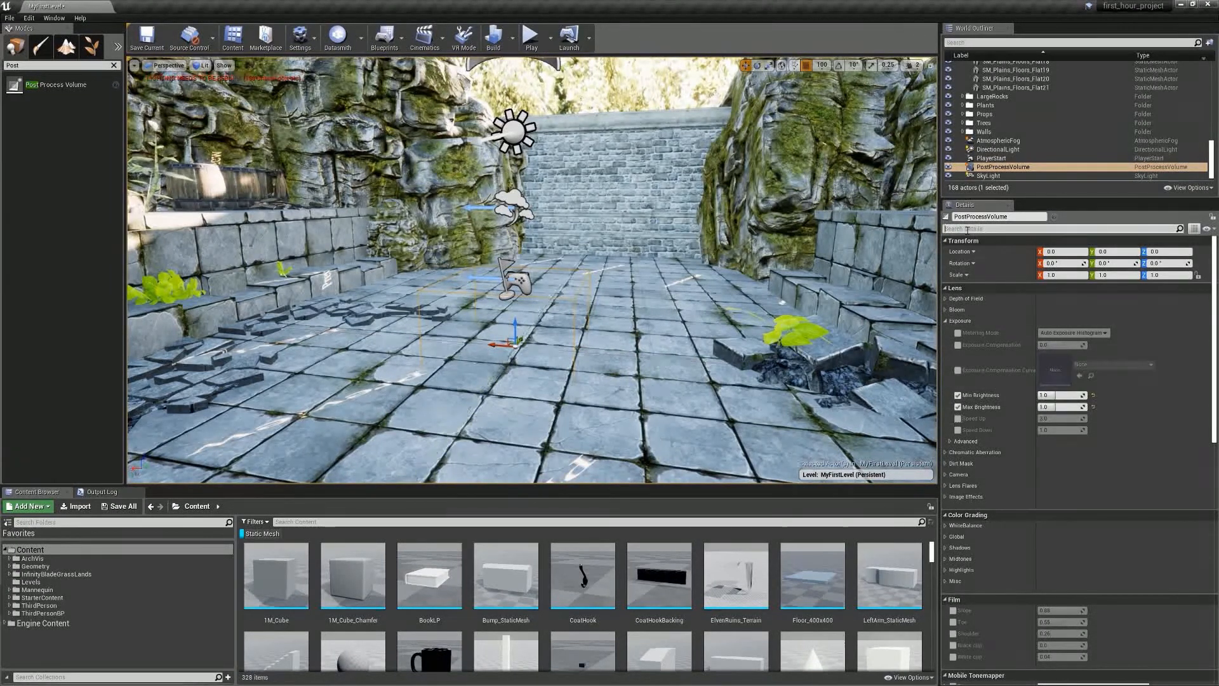
type("infin")
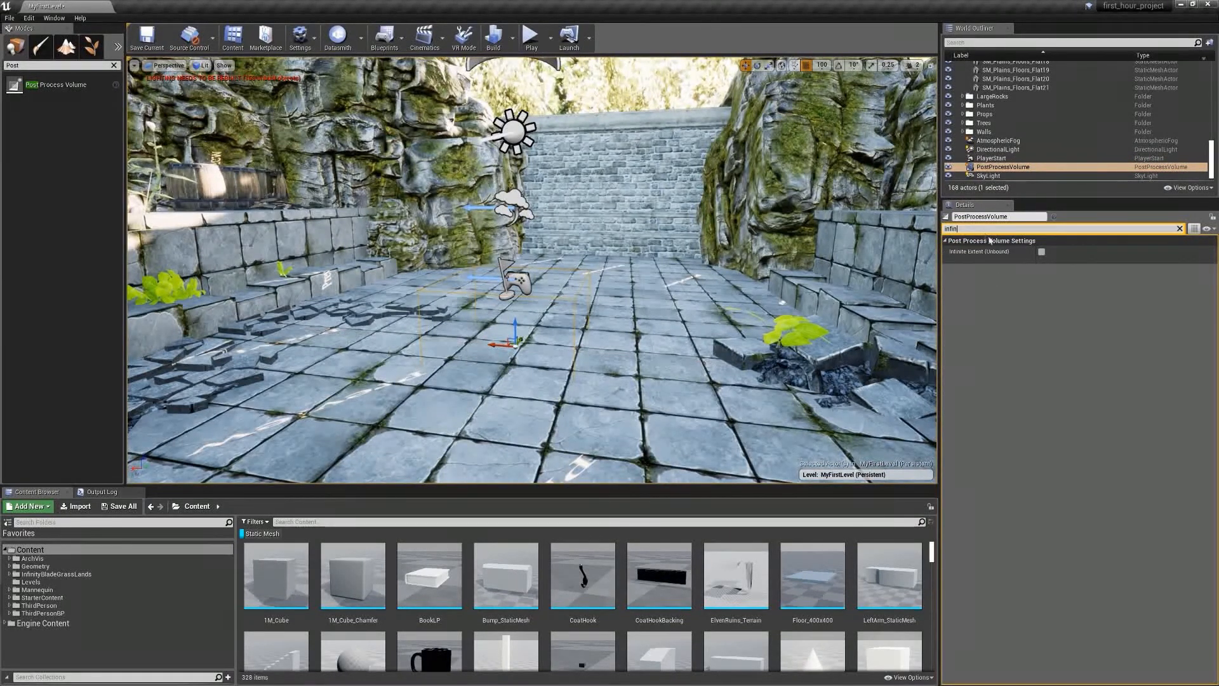
left_click(1042, 252)
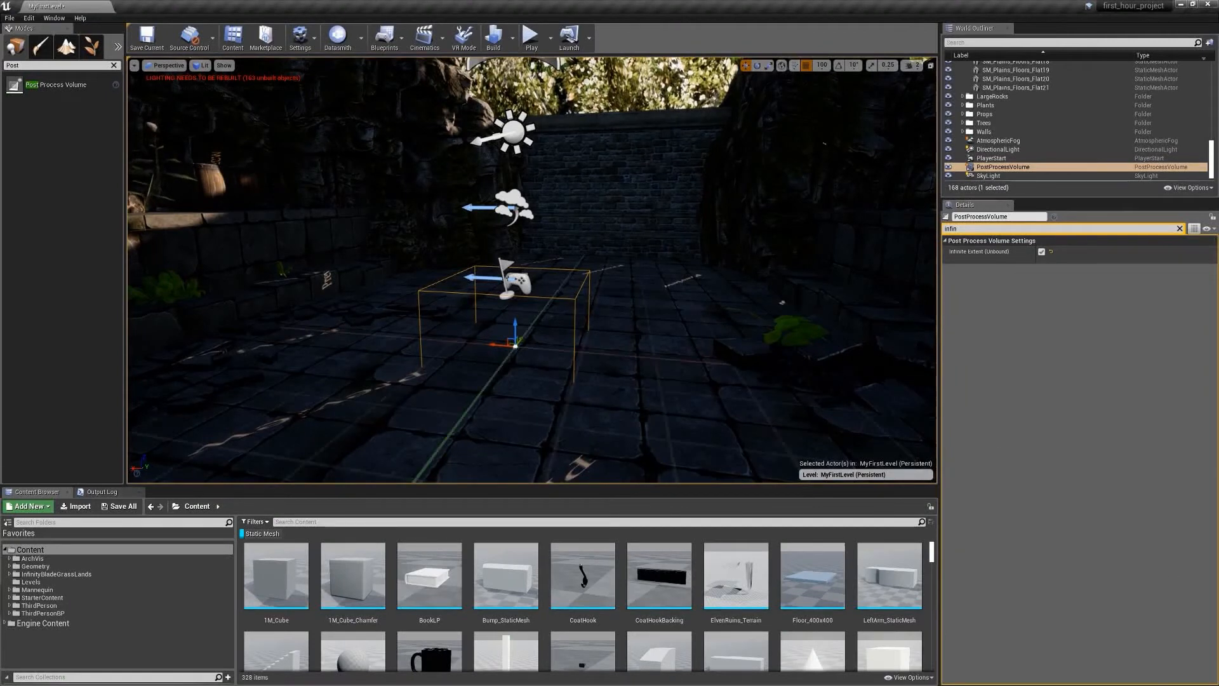
- Search the placeable actors for "sky" and place BP_Sky_Sphere on the floor in front of the winged statues
right_click_drag(698, 273, 368, 258)
right_click_drag(604, 370, 592, 348)
key("w")
key("s")
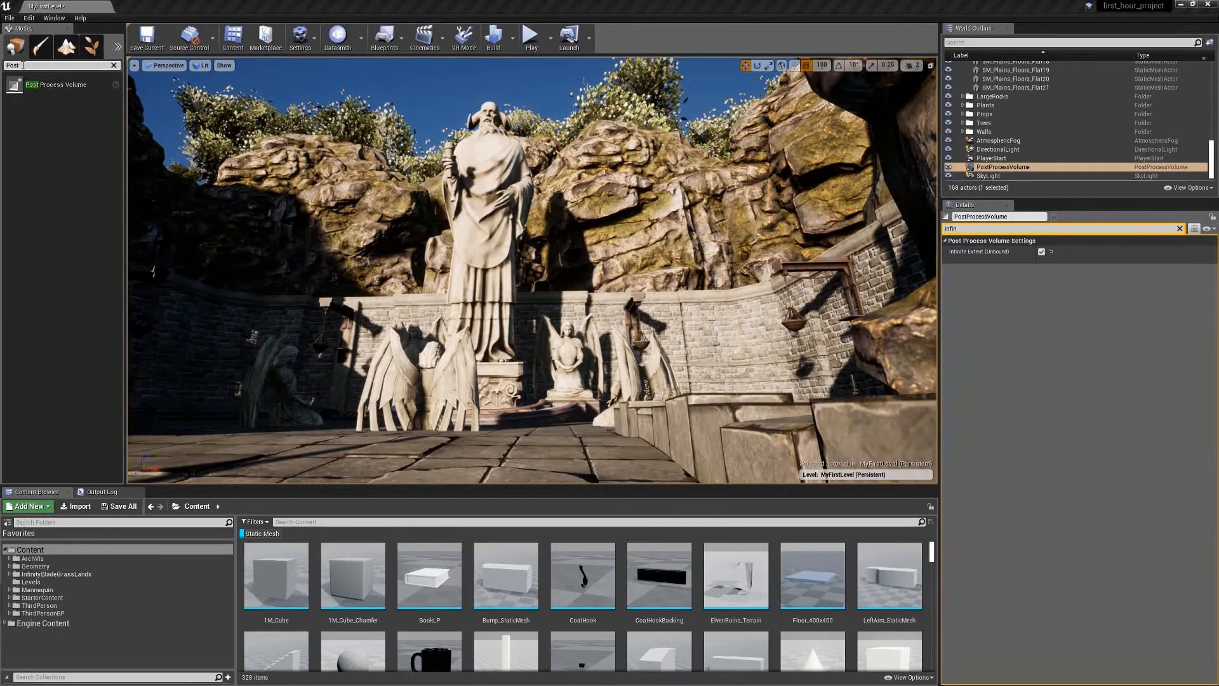
type("sk")
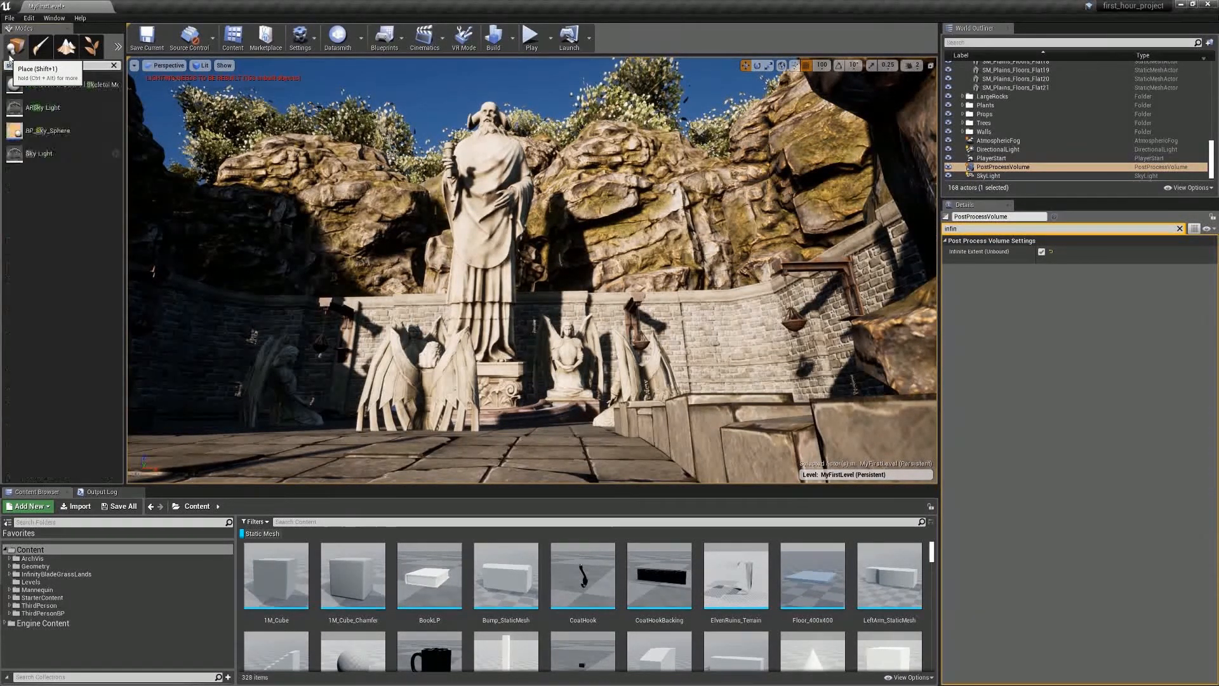
type("y")
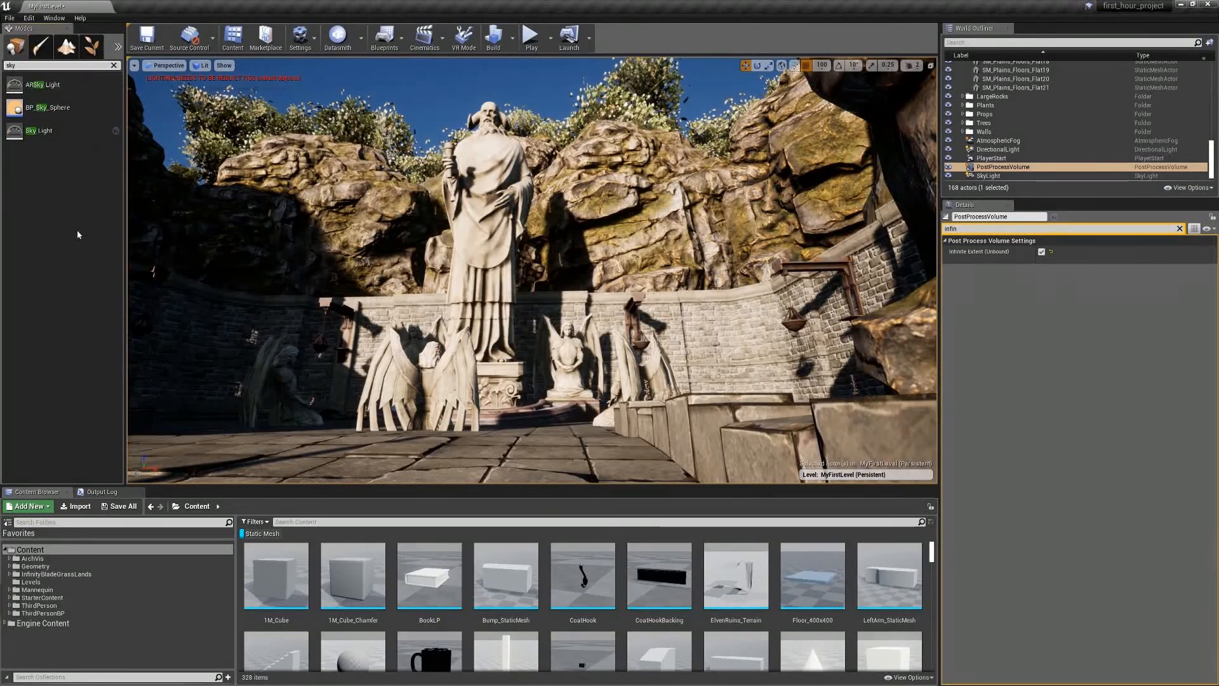
left_click(41, 106)
left_click_drag(40, 106, 443, 438)
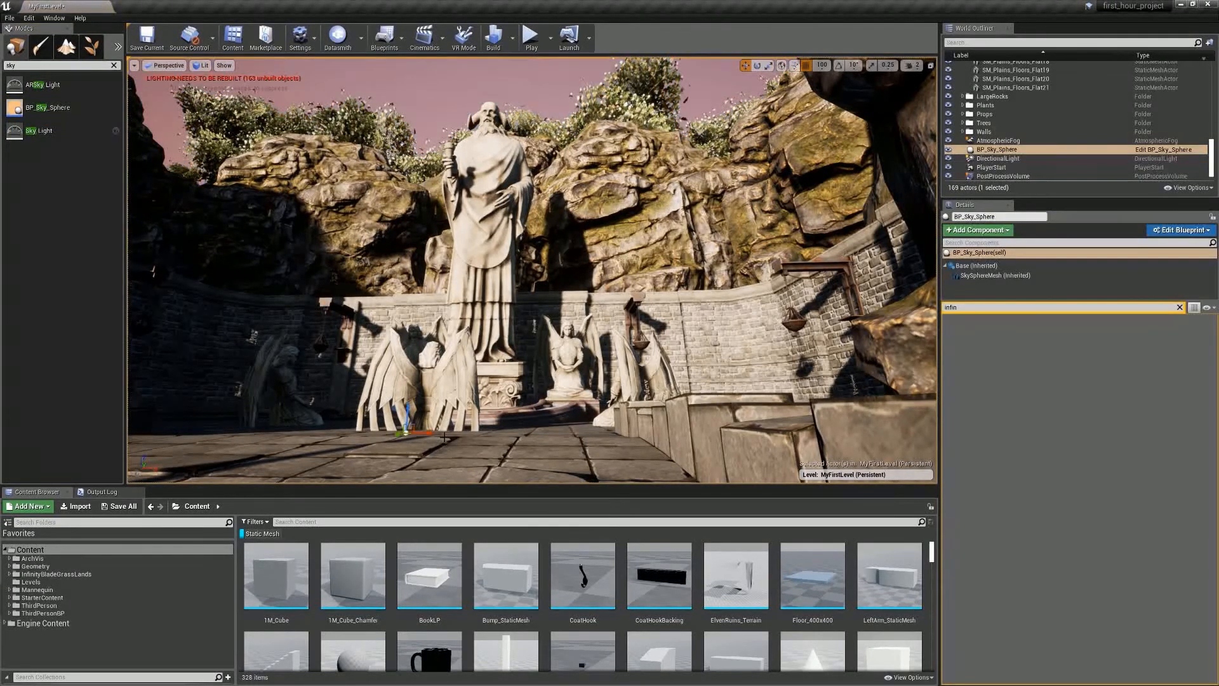
- Clear the property search, set the BP_Sky_Sphere's location to 0, 0, 0 and focus the view on it
left_click(1180, 307)
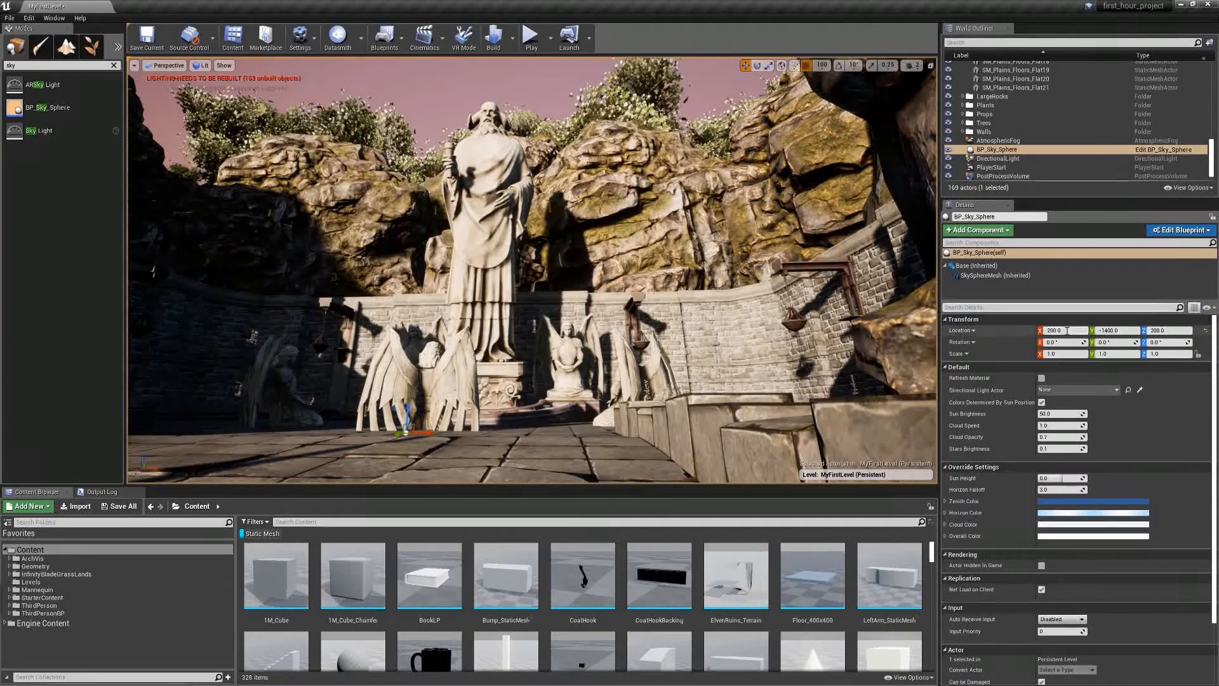
type("0")
key("Tab")
type("0")
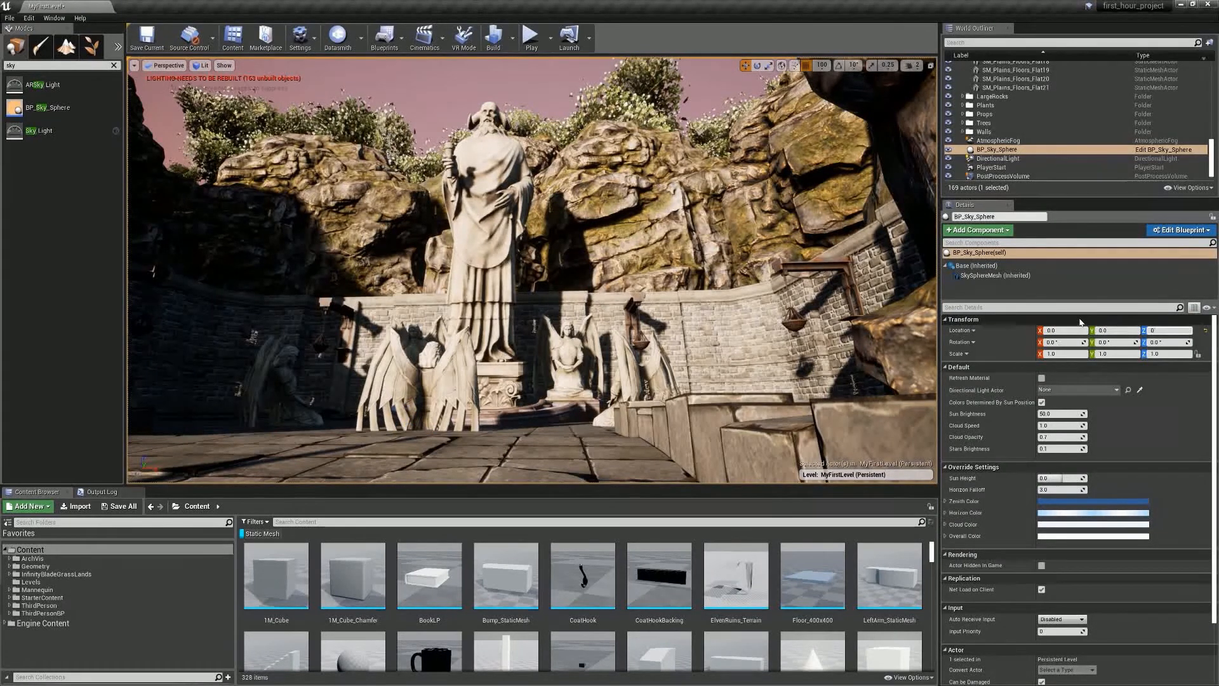
type("f")
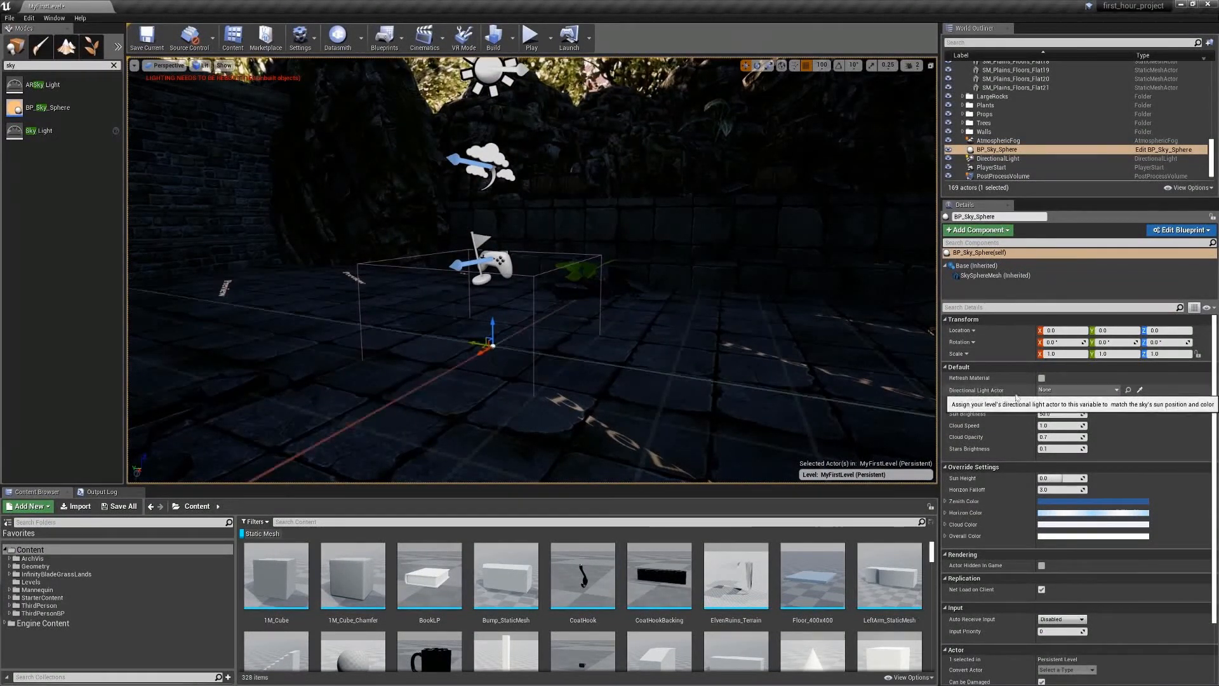
- Assign DirectionalLight as the BP_Sky_Sphere's Directional Light Actor and view the sky above the rocks
left_click(1064, 390)
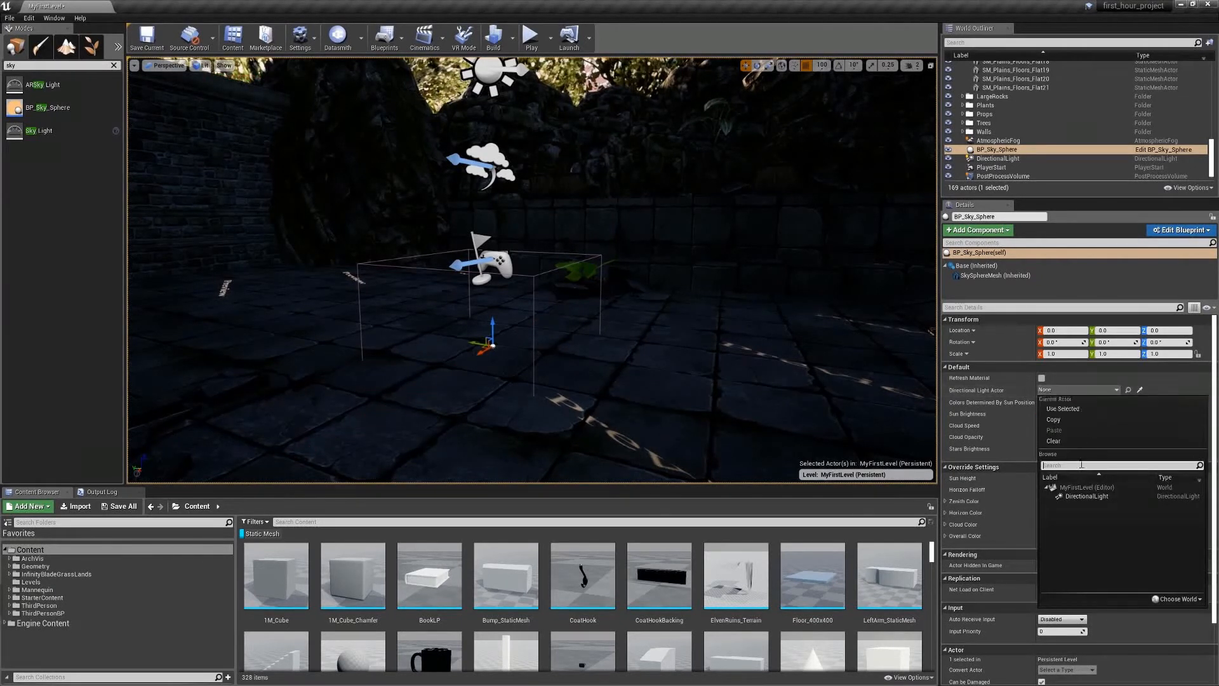
left_click(1082, 498)
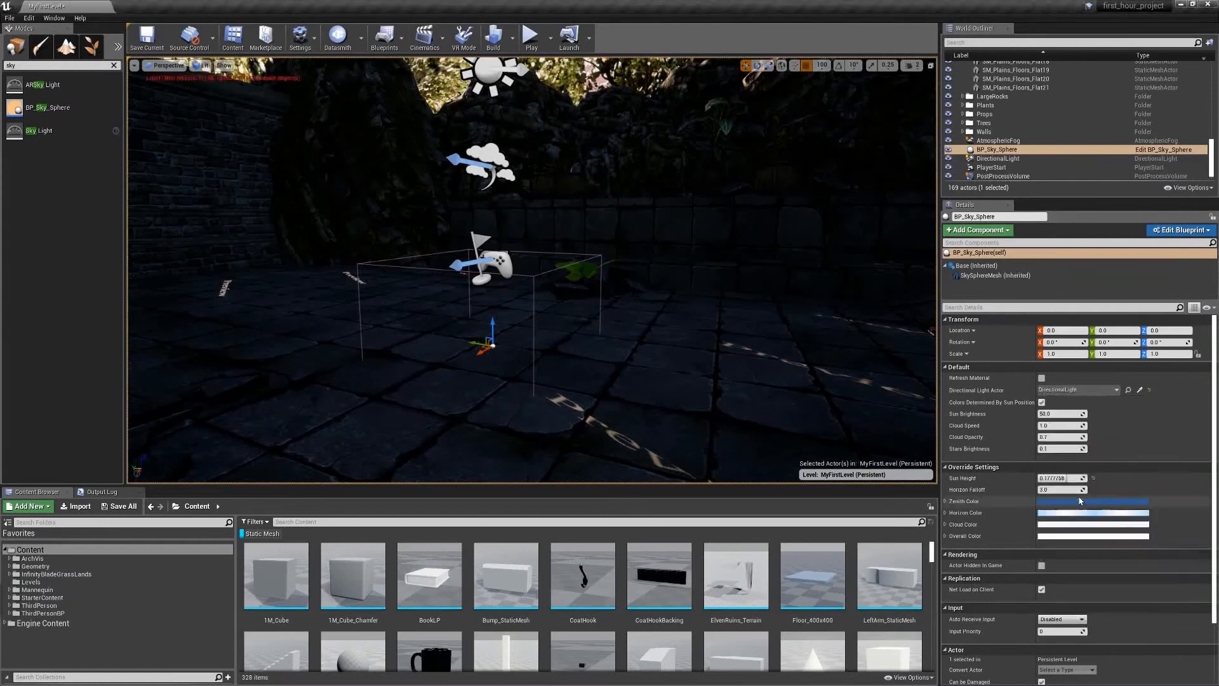
right_click_drag(532, 270, 581, 302)
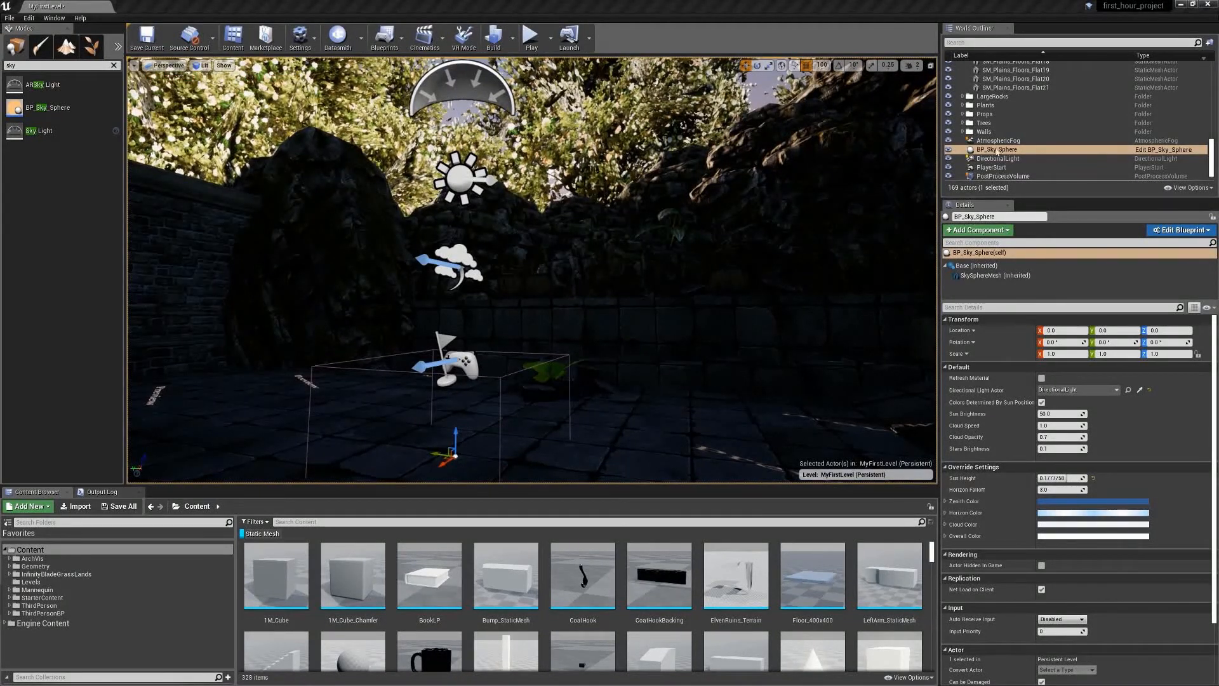
- Move AtmosphericFog, BP_Sky_Sphere, DirectionalLight and SkyLight into a new outliner folder named !WorldLighting
left_click(1016, 159, "ctrl")
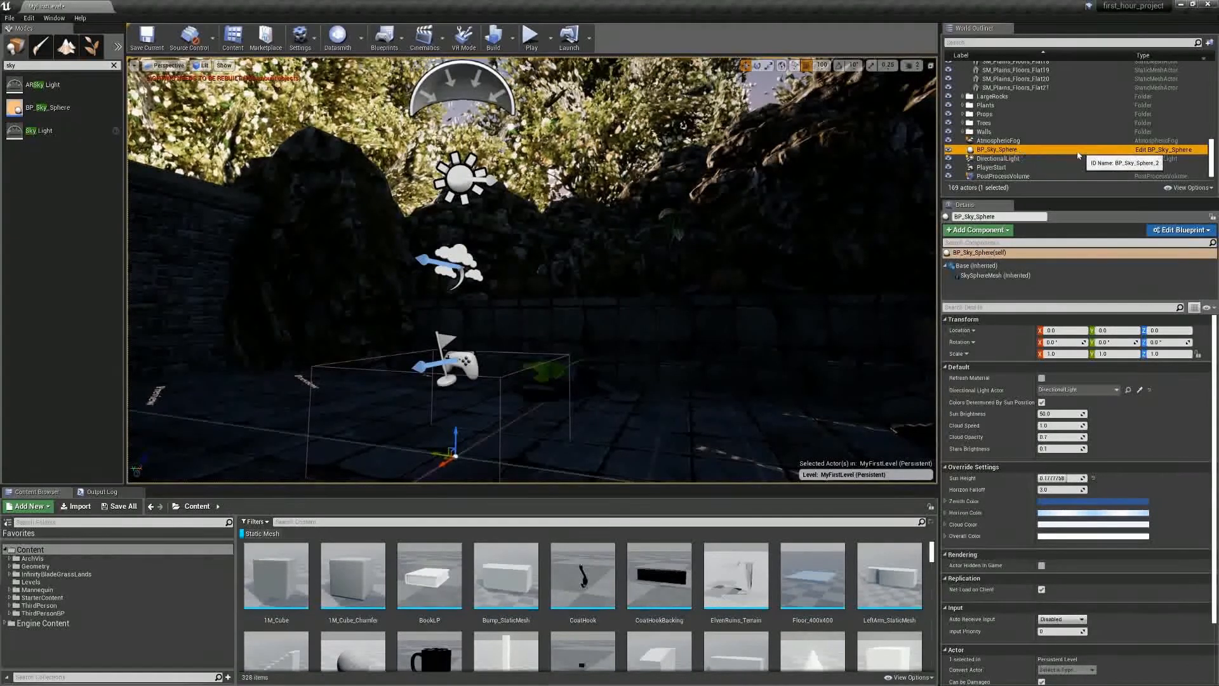
left_click(1014, 140, "ctrl")
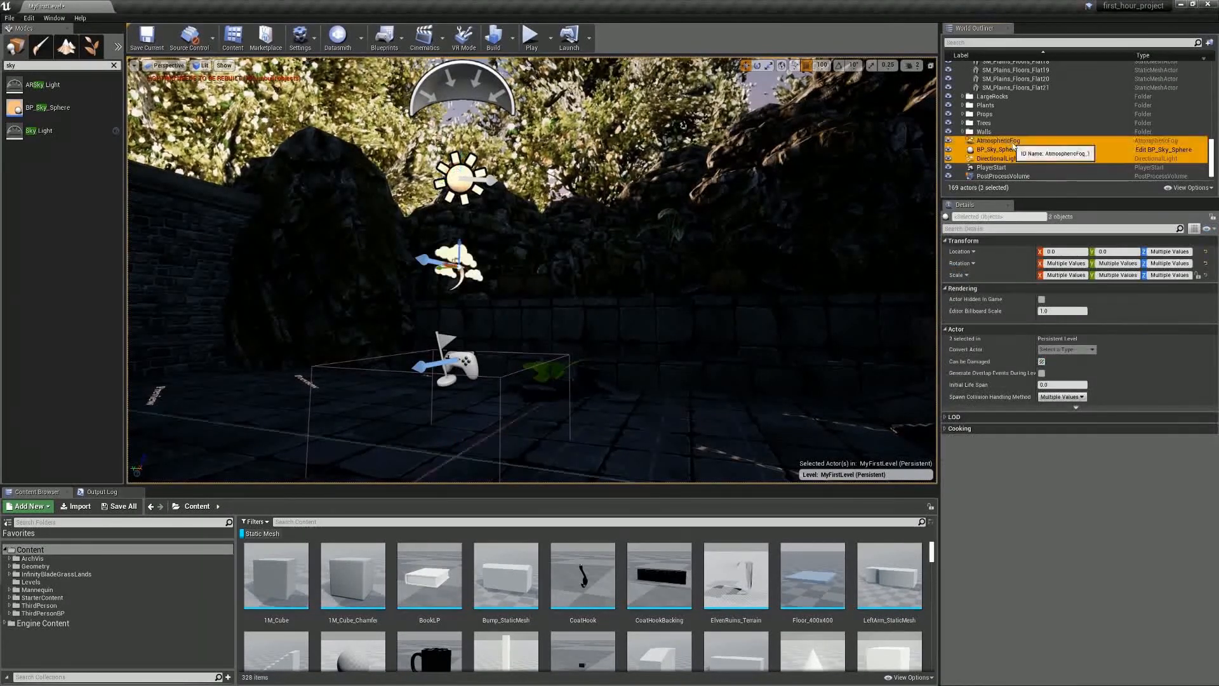
scroll(1014, 146, "down", 1)
left_click(988, 175, "ctrl")
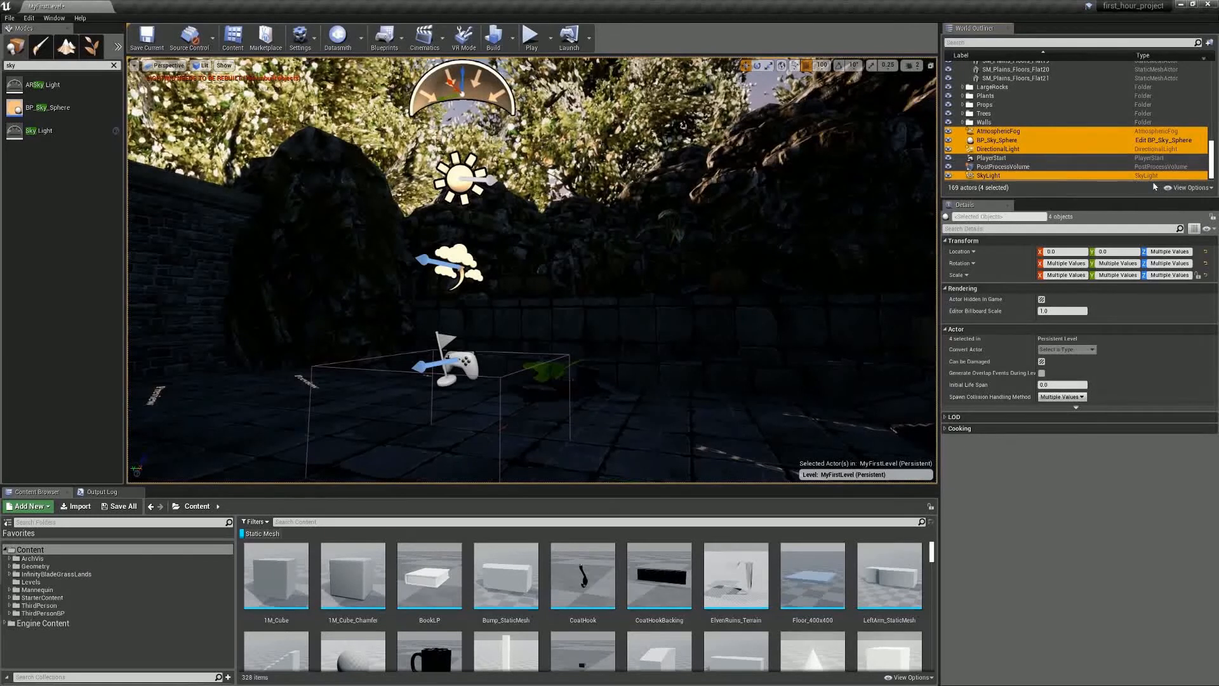
right_click(998, 141)
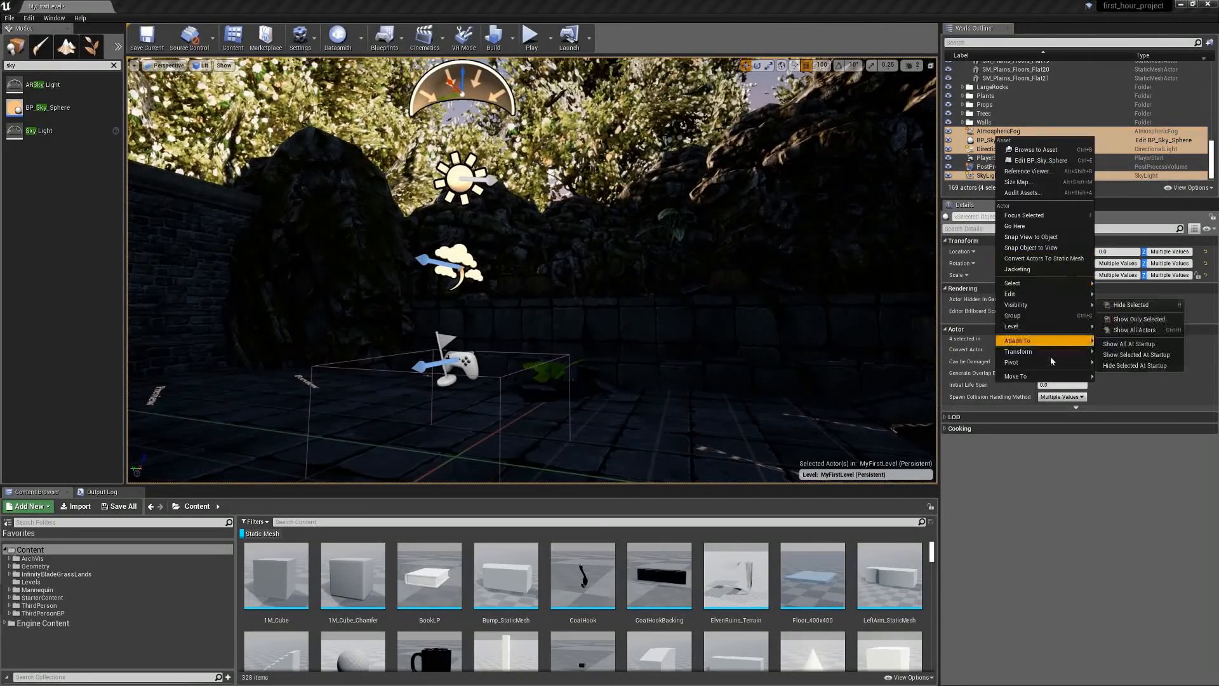
mouse_move(1040, 377)
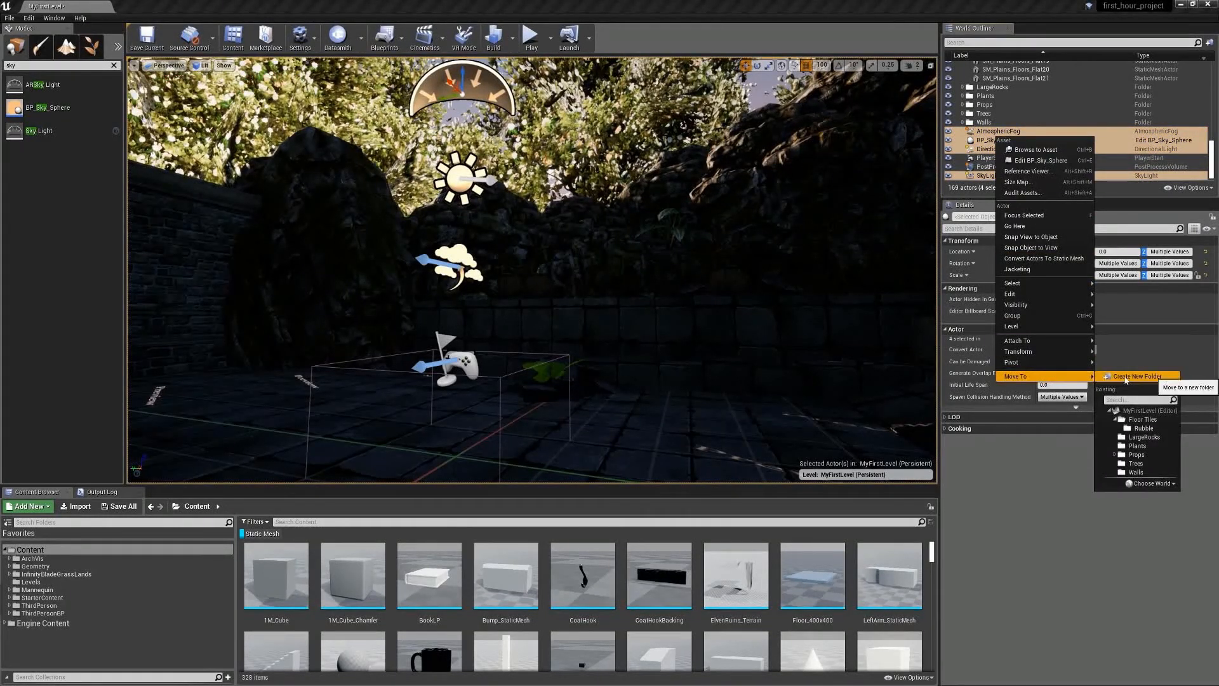
left_click(1121, 429)
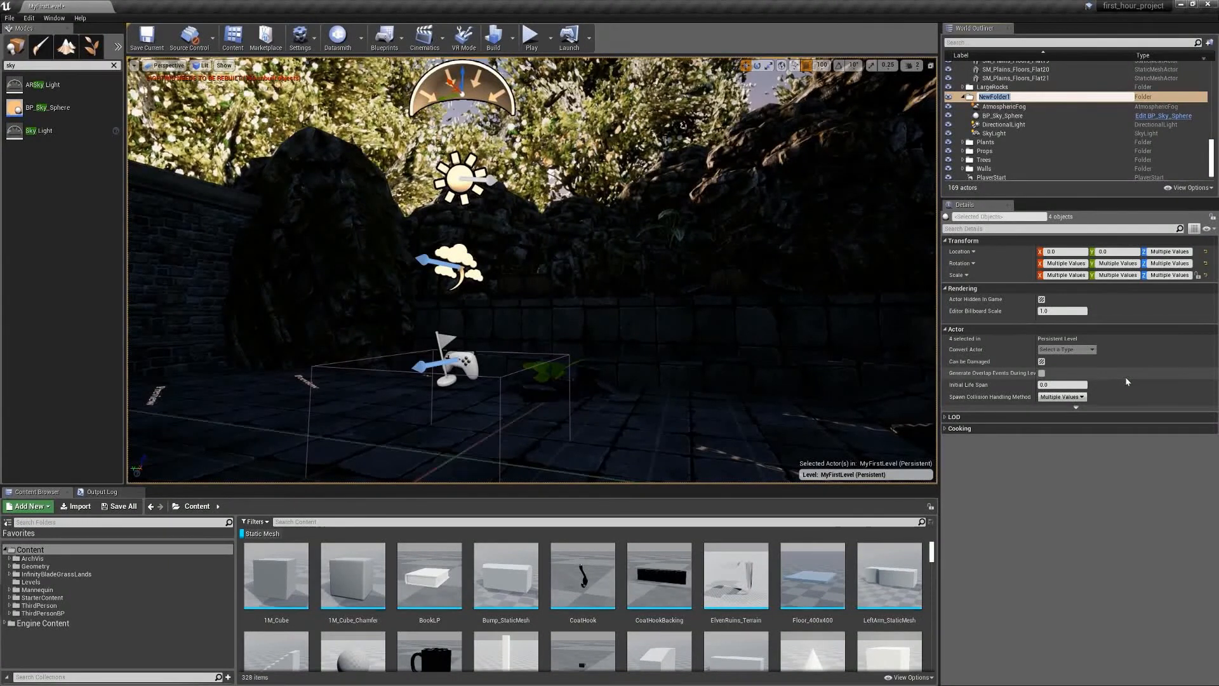
key("BackSpace")
type("!Wor")
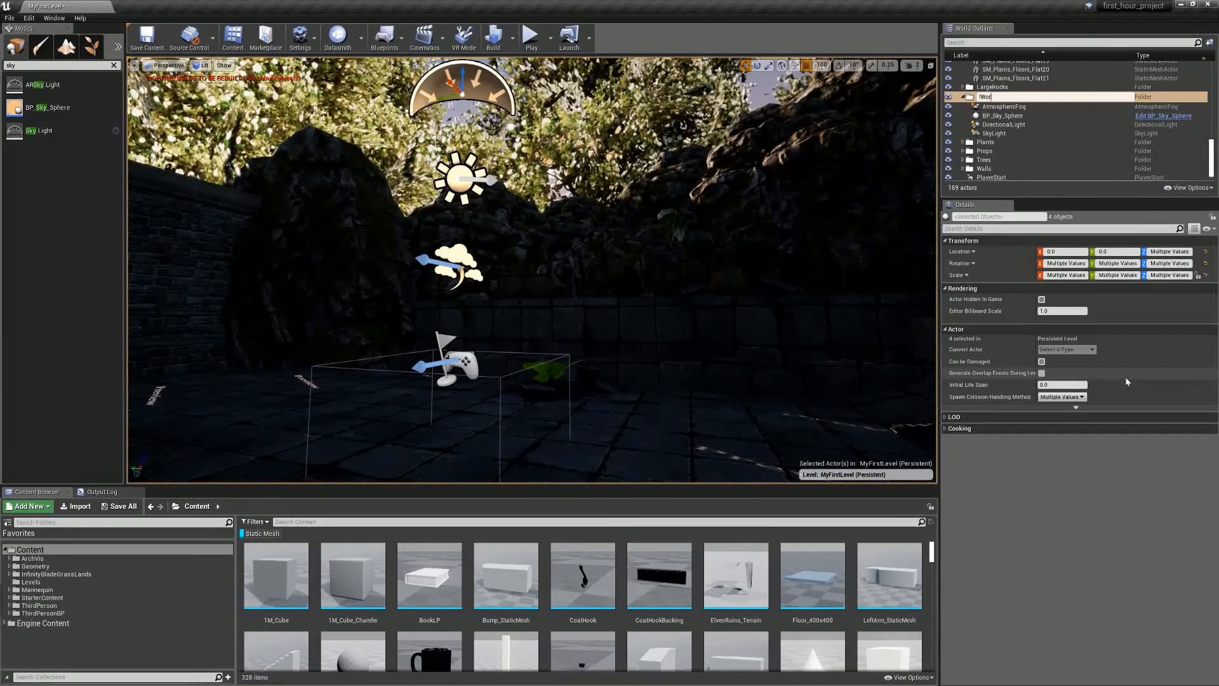
type("ldLighting")
key("Return")
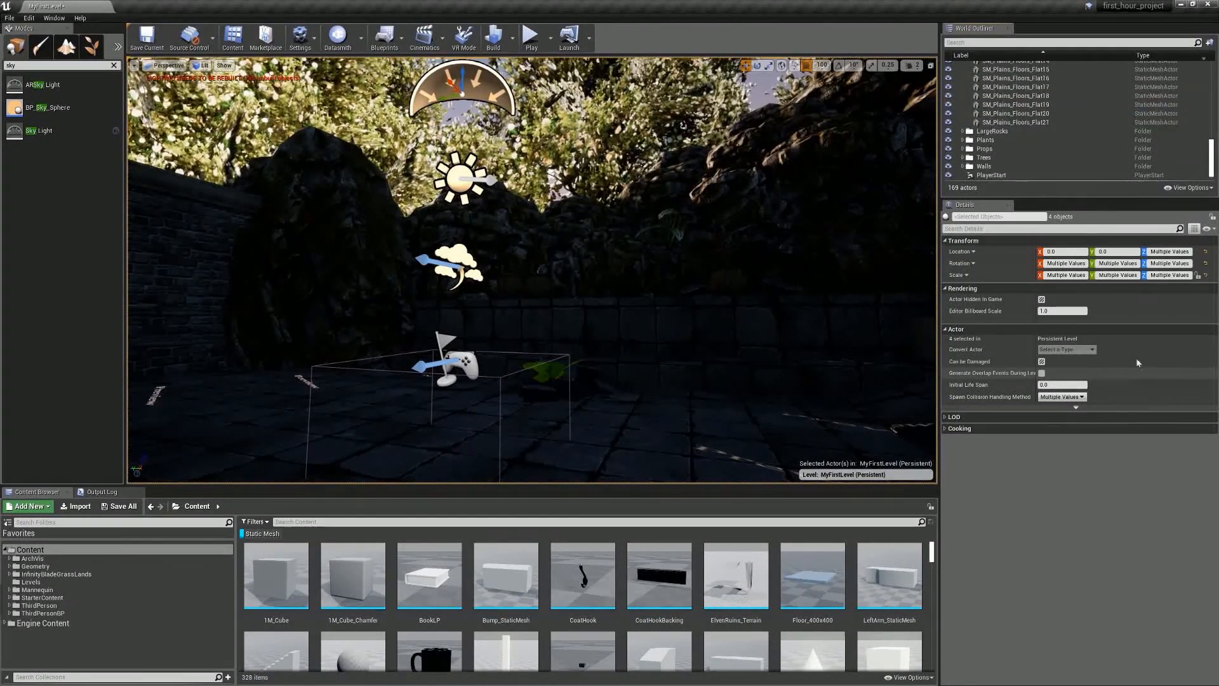
- Collapse the Floor Tiles folder in the outliner and select the !WorldLighting actors from AtmosphericFog through SkyLight
scroll(1126, 129, "up", 15)
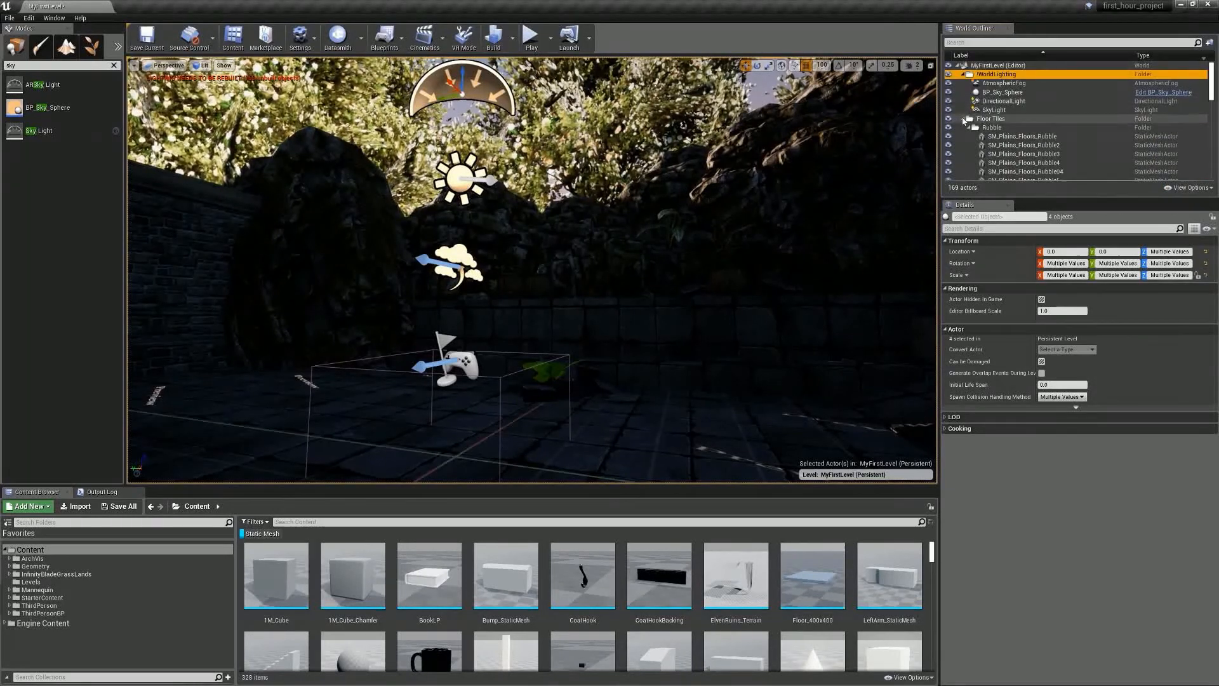
left_click(964, 119)
left_click(1003, 83)
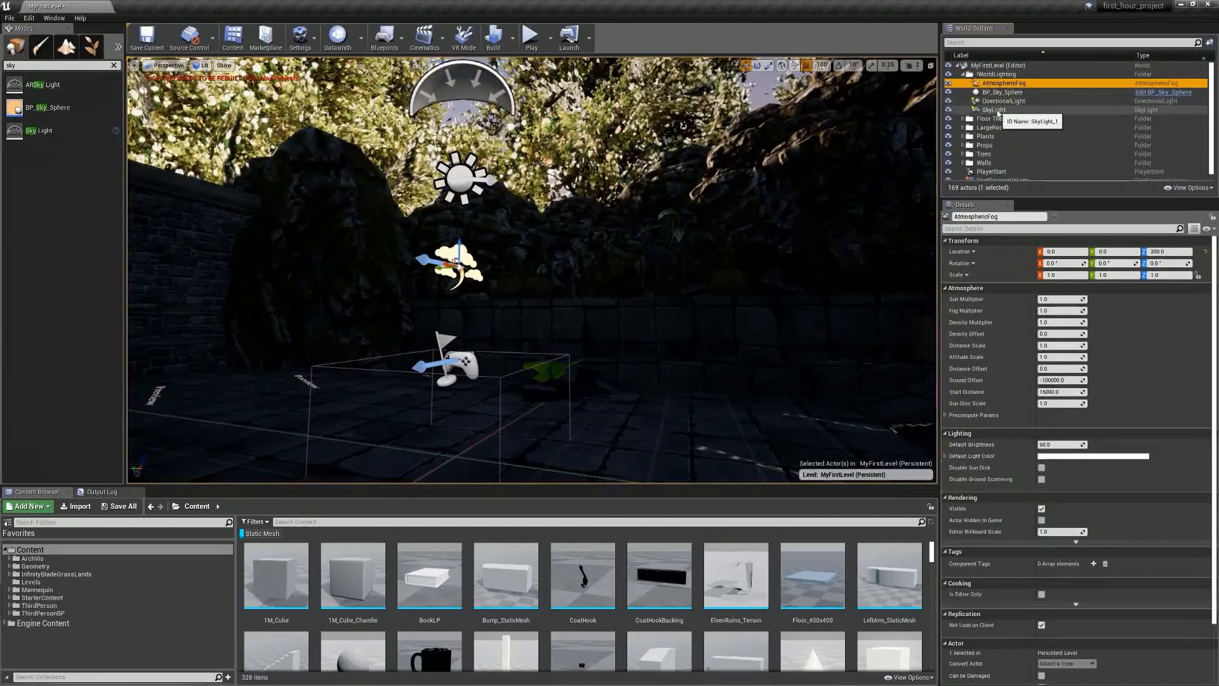
left_click(995, 110, "shift")
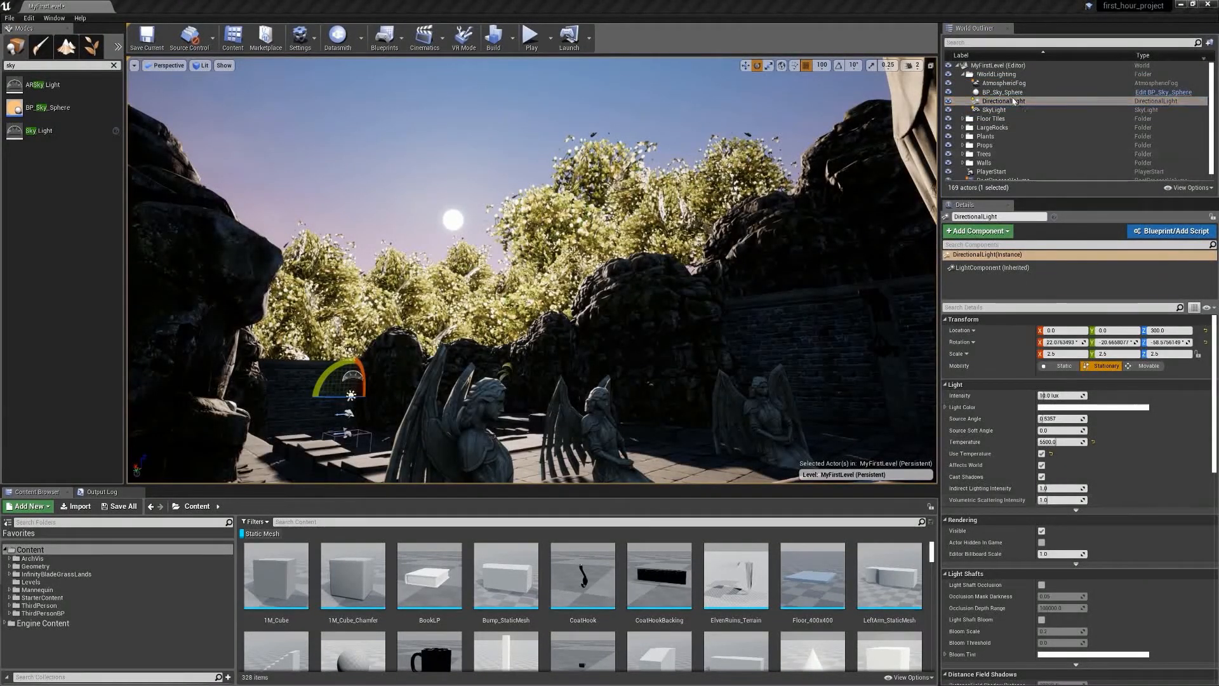
- Set the DirectionalLight's intensity to 1 lux
left_click(1051, 396)
type("1")
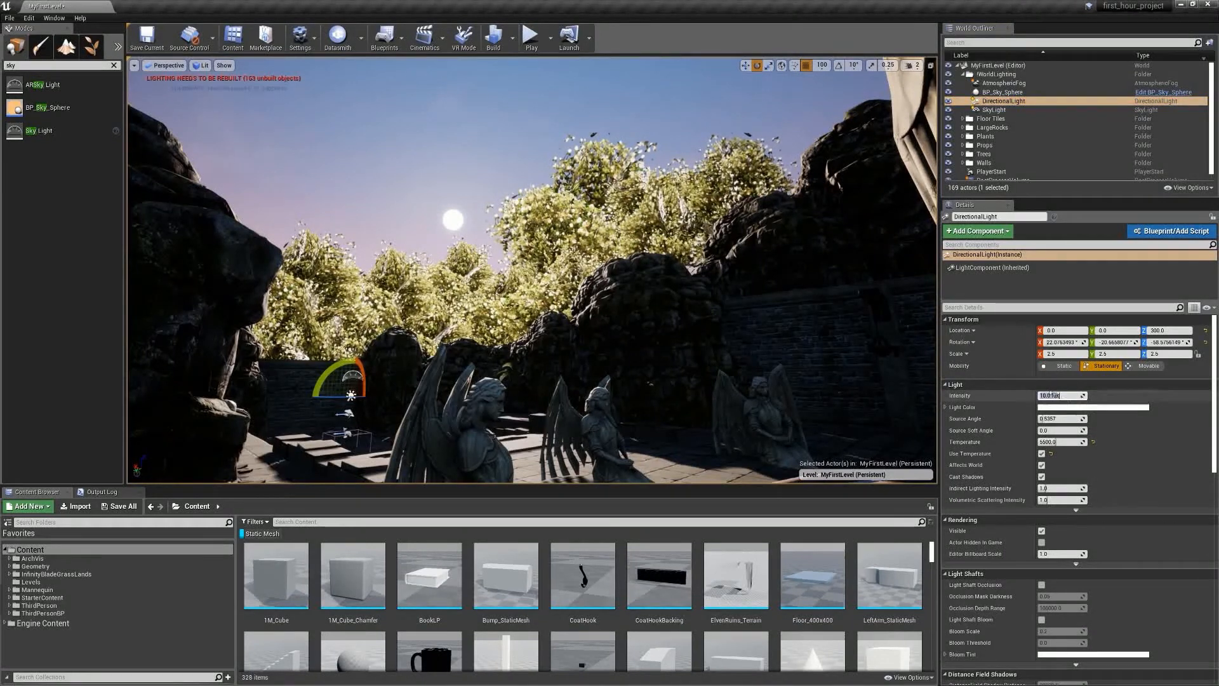
key("Tab")
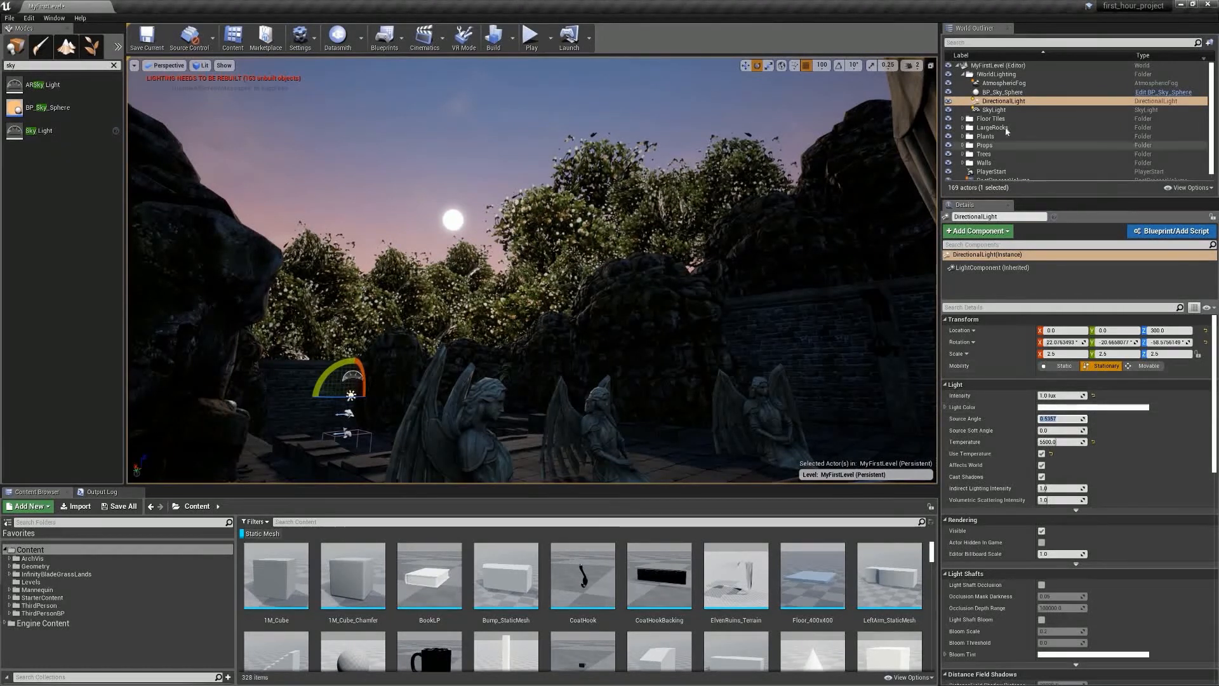
- Hide BP_Sky_Sphere and rotate the DirectionalLight to about 23.6°, -28.6°, -26.6°, moving the sun above the tall trees
left_click(1016, 102)
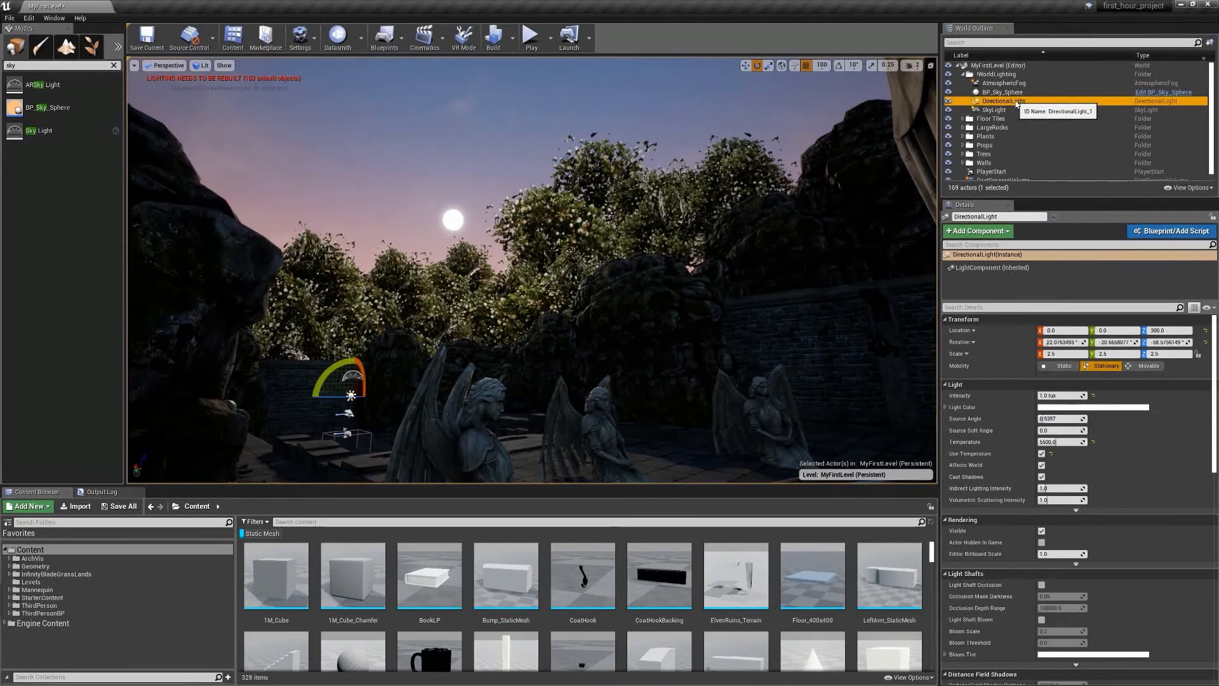
left_click_drag(345, 400, 383, 401)
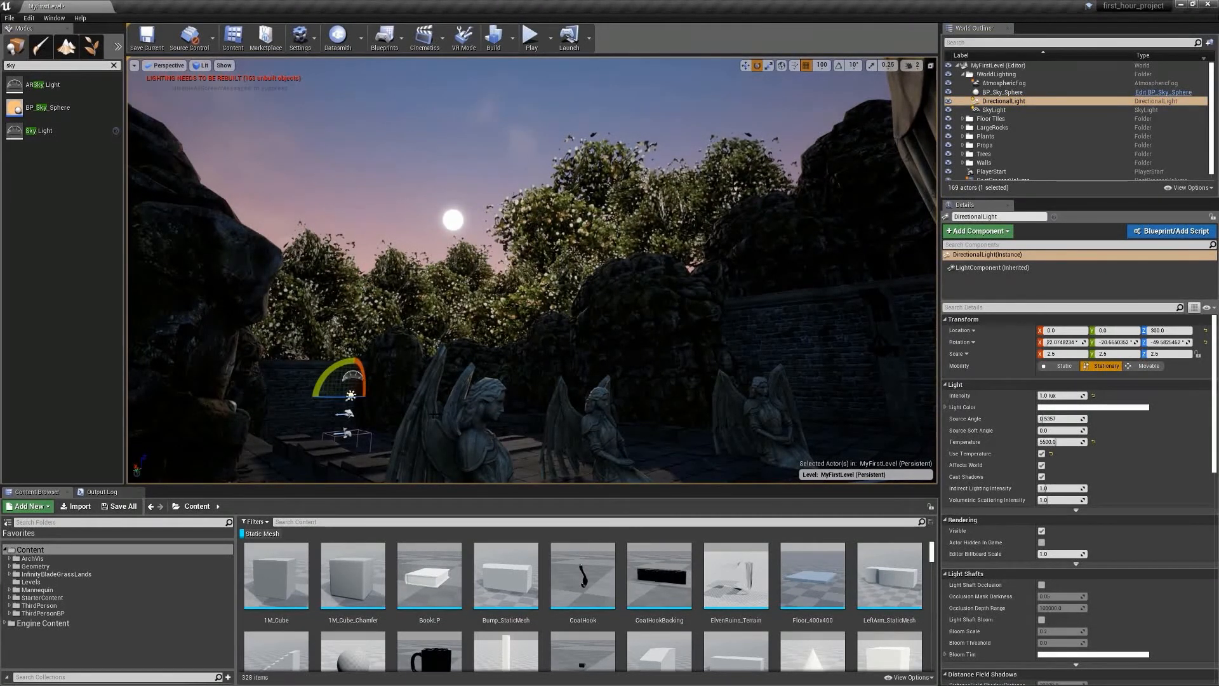
left_click(949, 92)
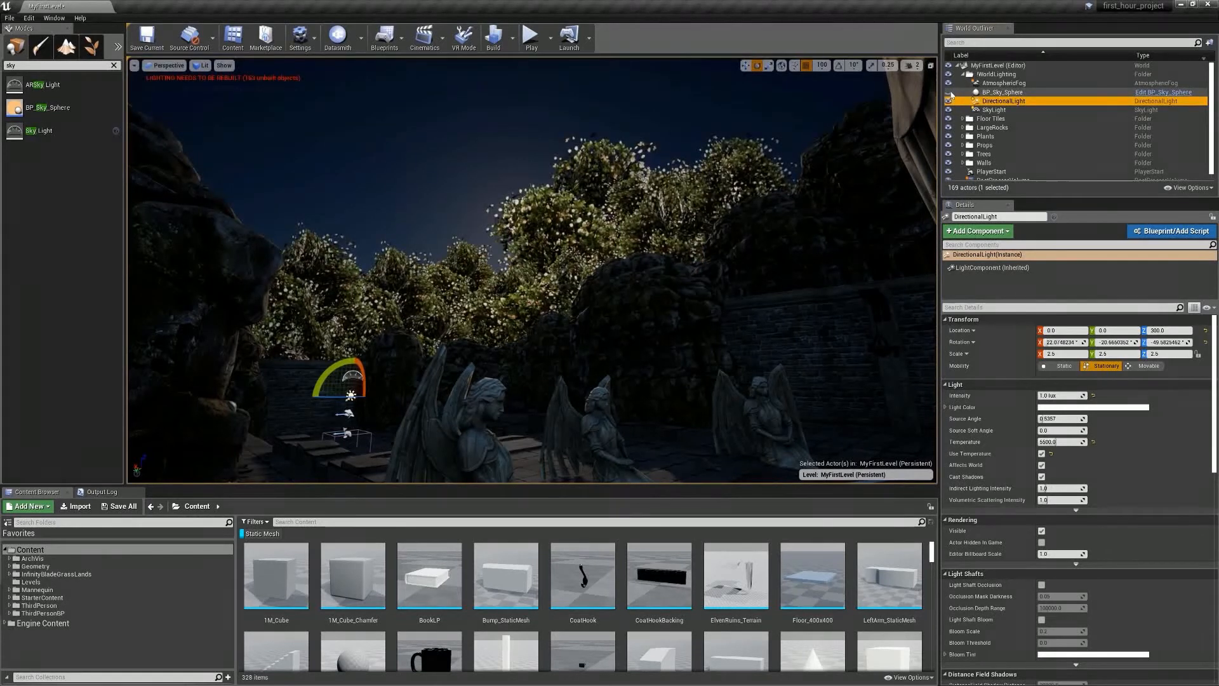
left_click_drag(334, 395, 302, 398)
left_click_drag(337, 367, 301, 396)
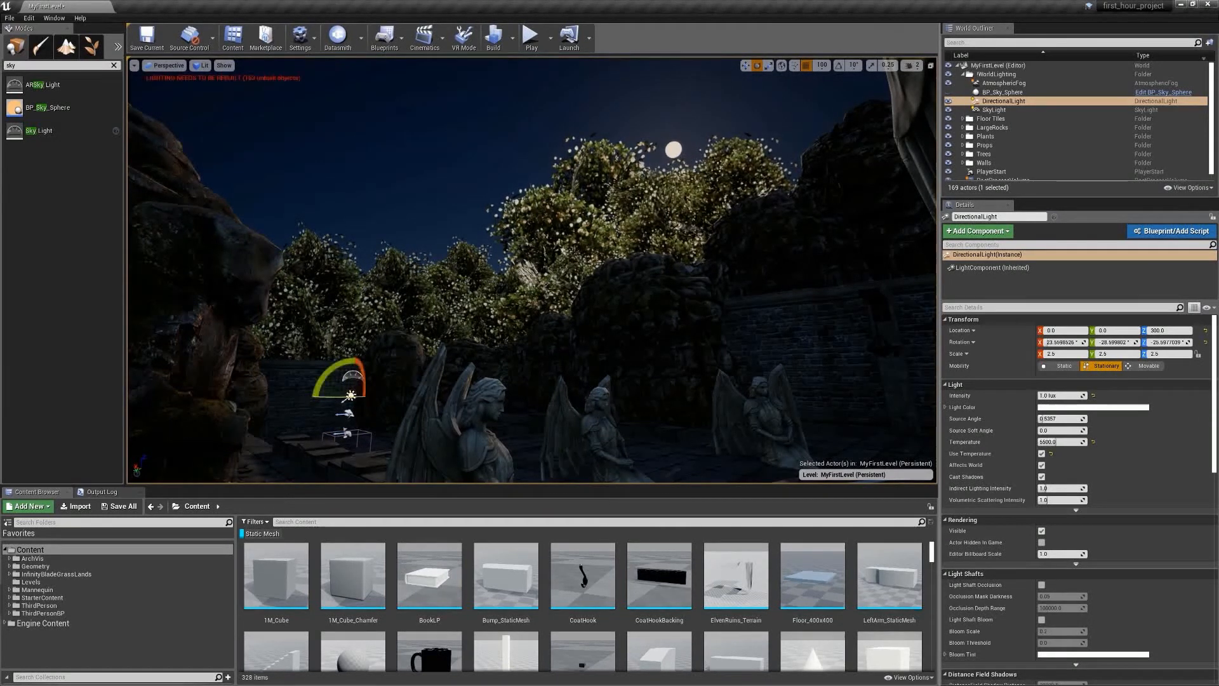
- Show BP_Sky_Sphere again and refresh its material to match the DirectionalLight's new rotation
left_click(948, 93)
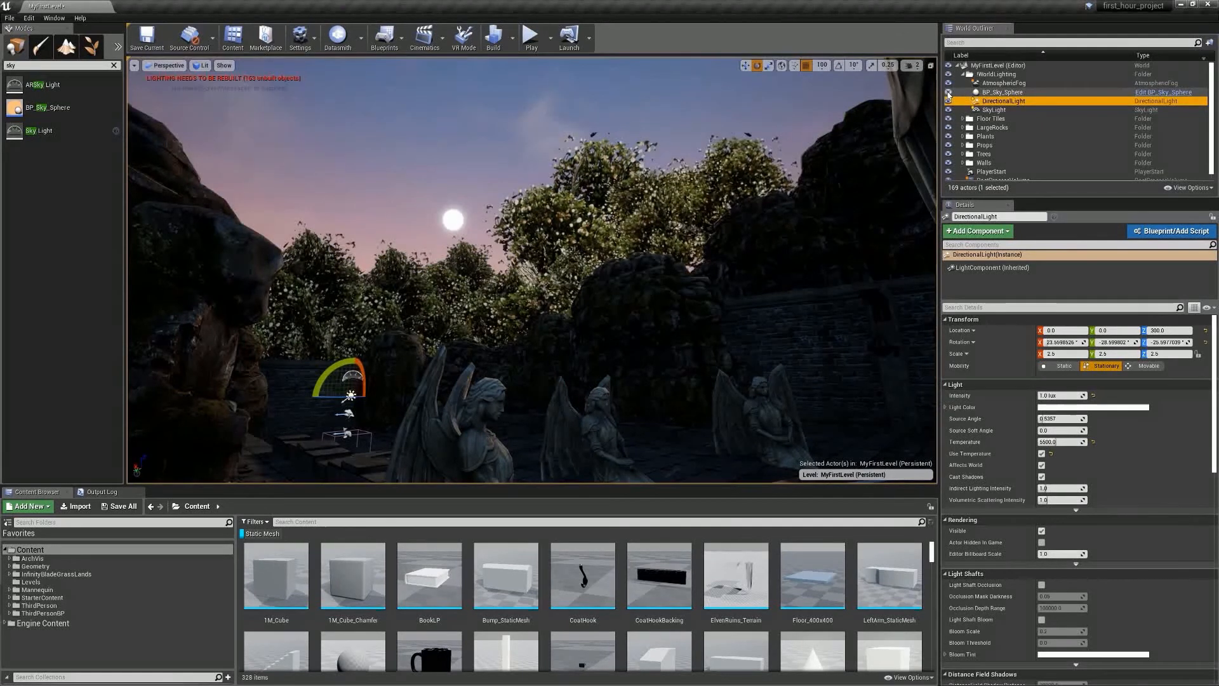
left_click(1002, 92)
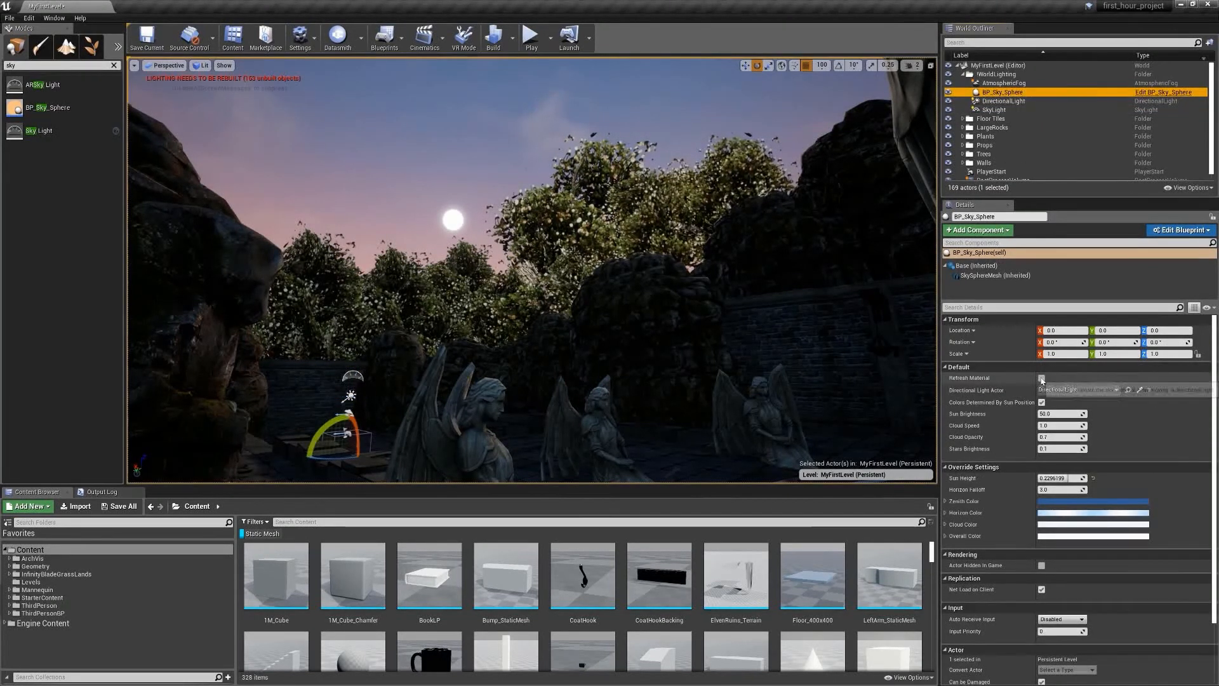
left_click(1041, 378)
- Enable Light Shaft Occlusion and Light Shaft Bloom on the DirectionalLight
left_click(999, 102)
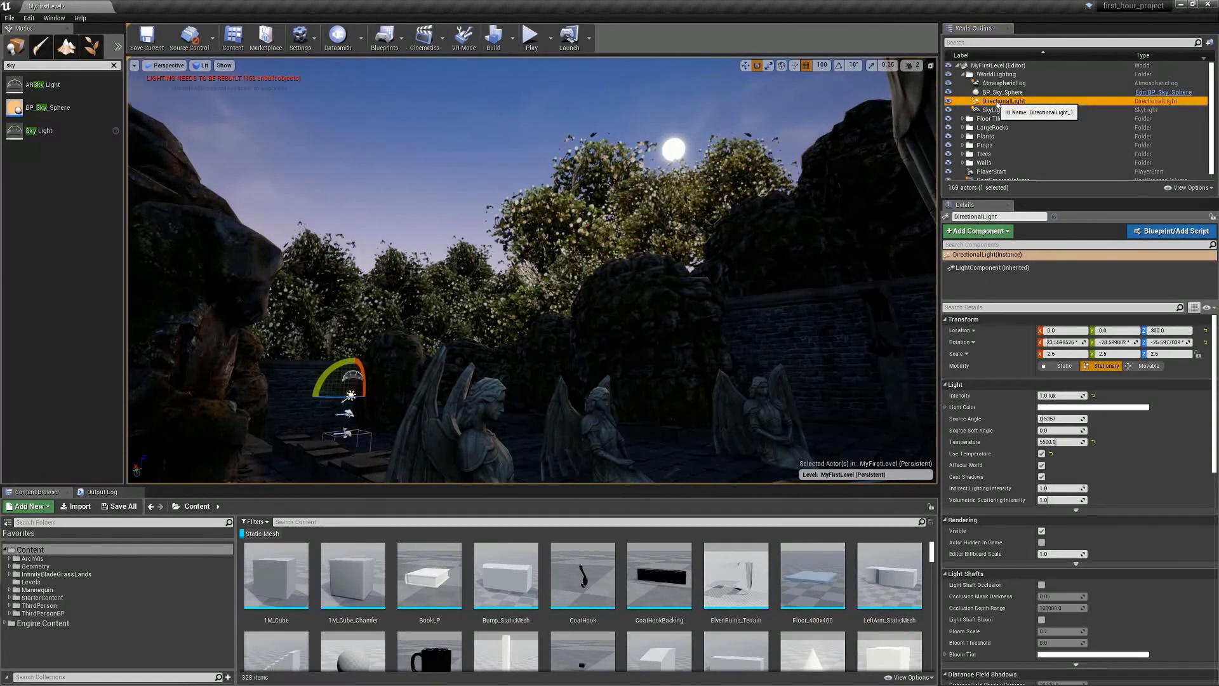
left_click(1041, 585)
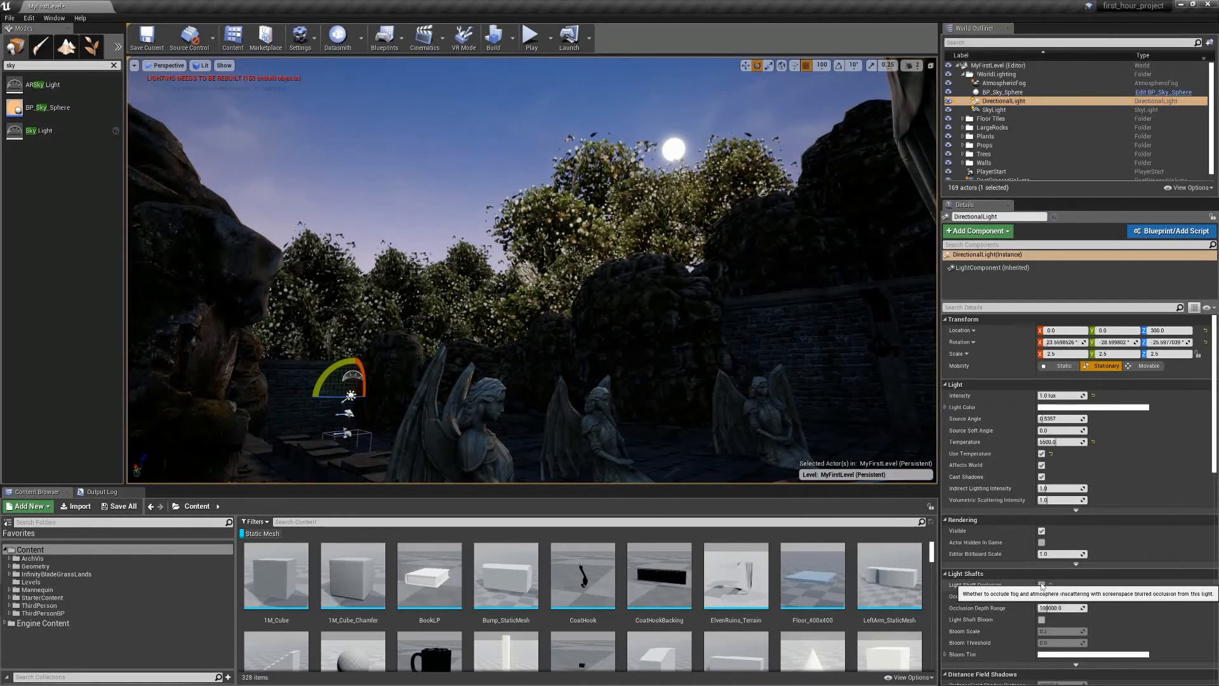
left_click(1042, 619)
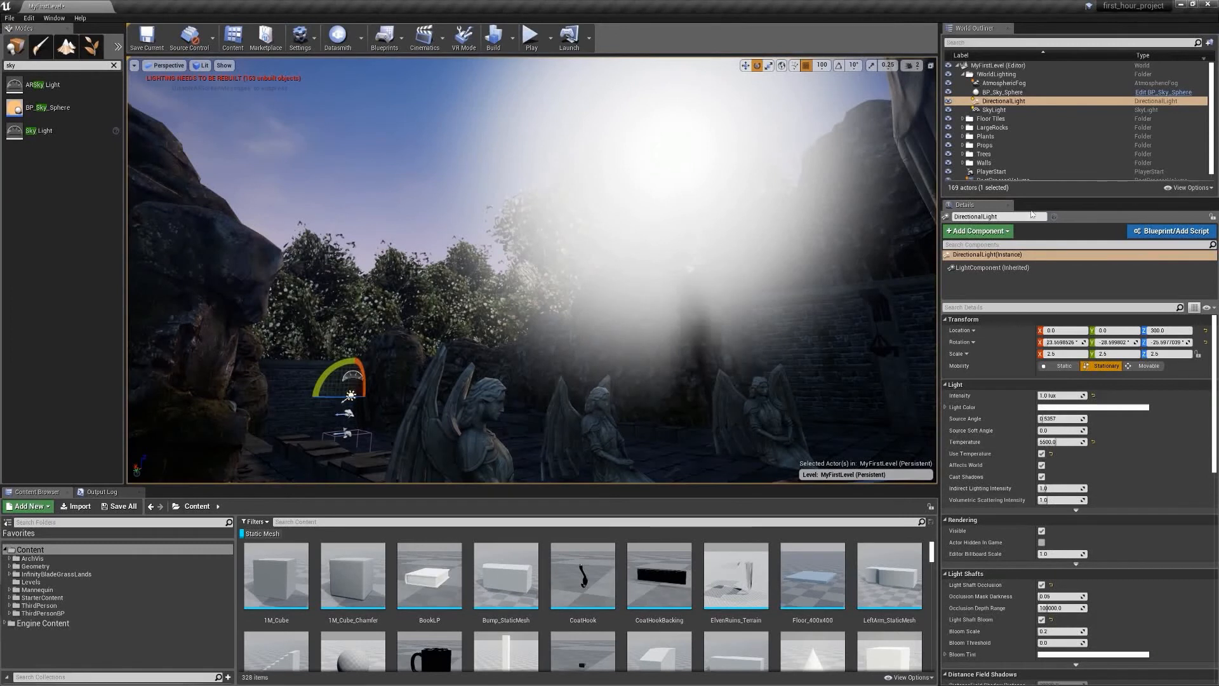
- Set the BP_Sky_Sphere's Sun Brightness to 1
left_click(1003, 92)
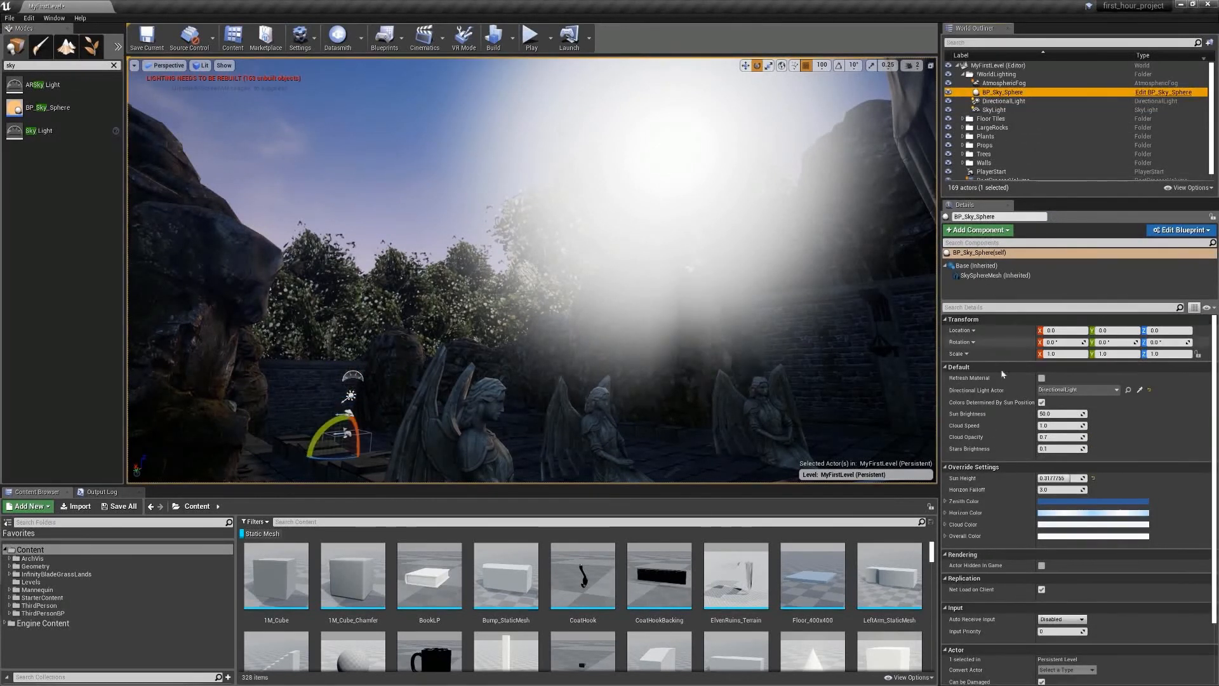
left_click(1057, 414)
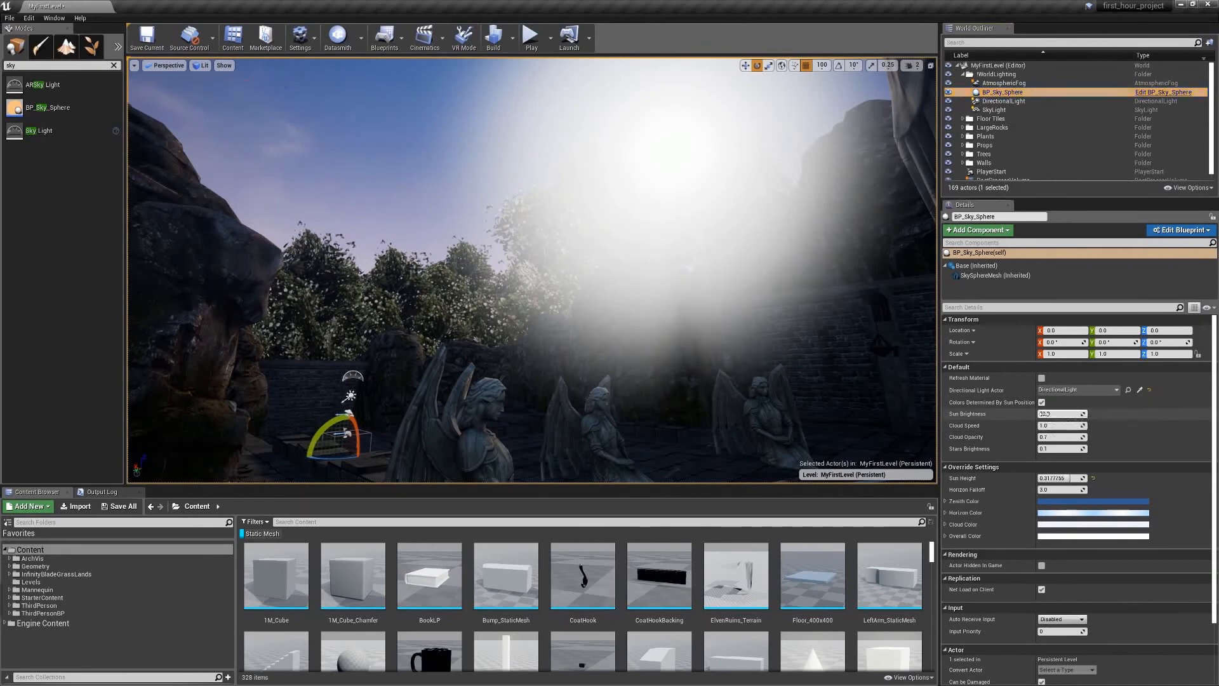
type("1")
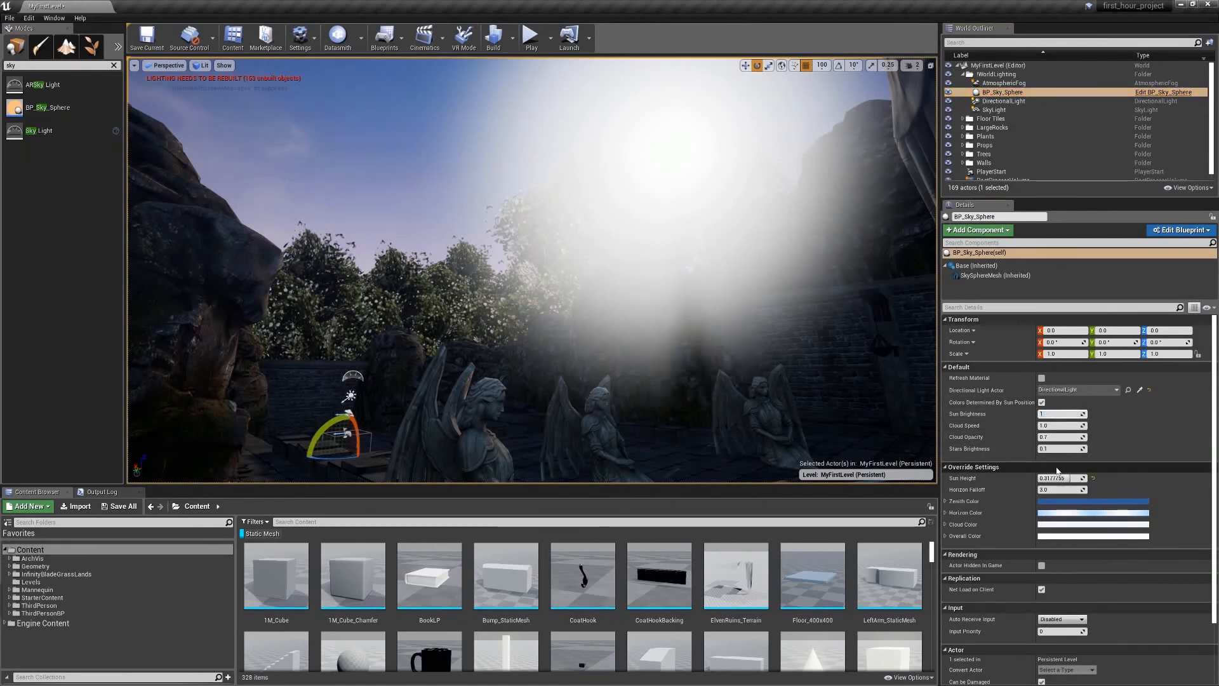
key("Tab")
- Set the DirectionalLight's light shaft Bloom Scale to about 0.58 and Bloom Threshold to about 0.127
left_click(1000, 102)
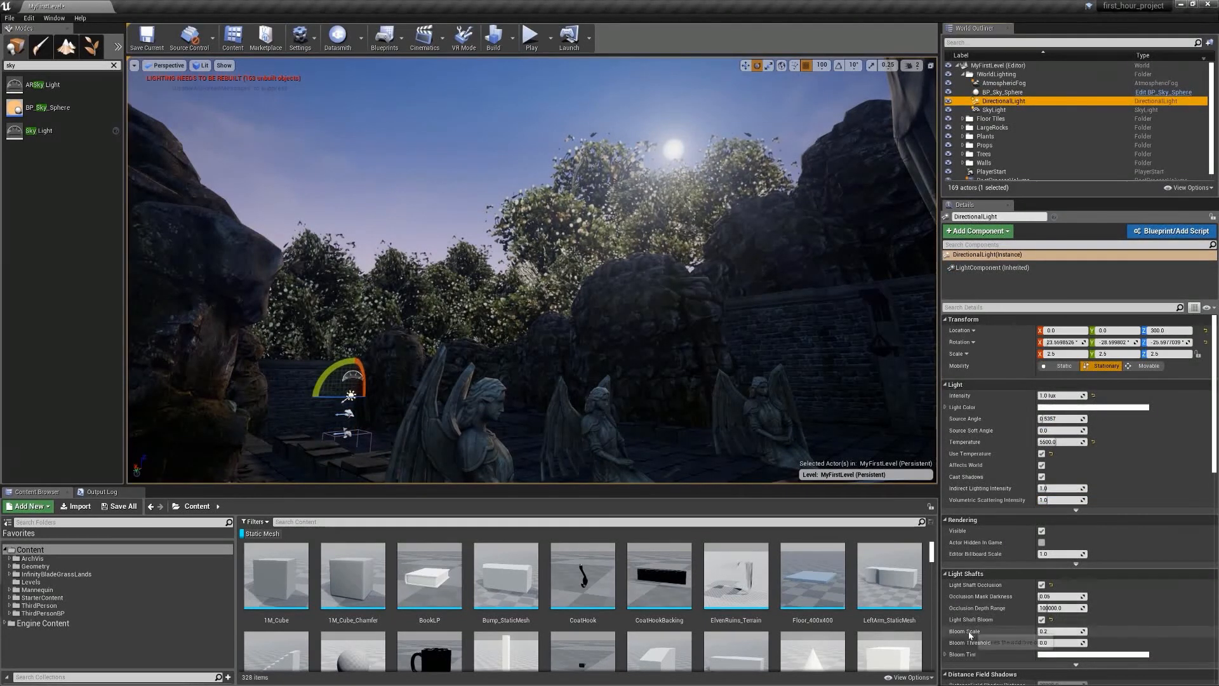
left_click(1043, 632)
mouse_move(1042, 632)
left_mouse_down()
mouse_move(1092, 632)
mouse_move(1040, 642)
mouse_move(1047, 631)
left_mouse_up()
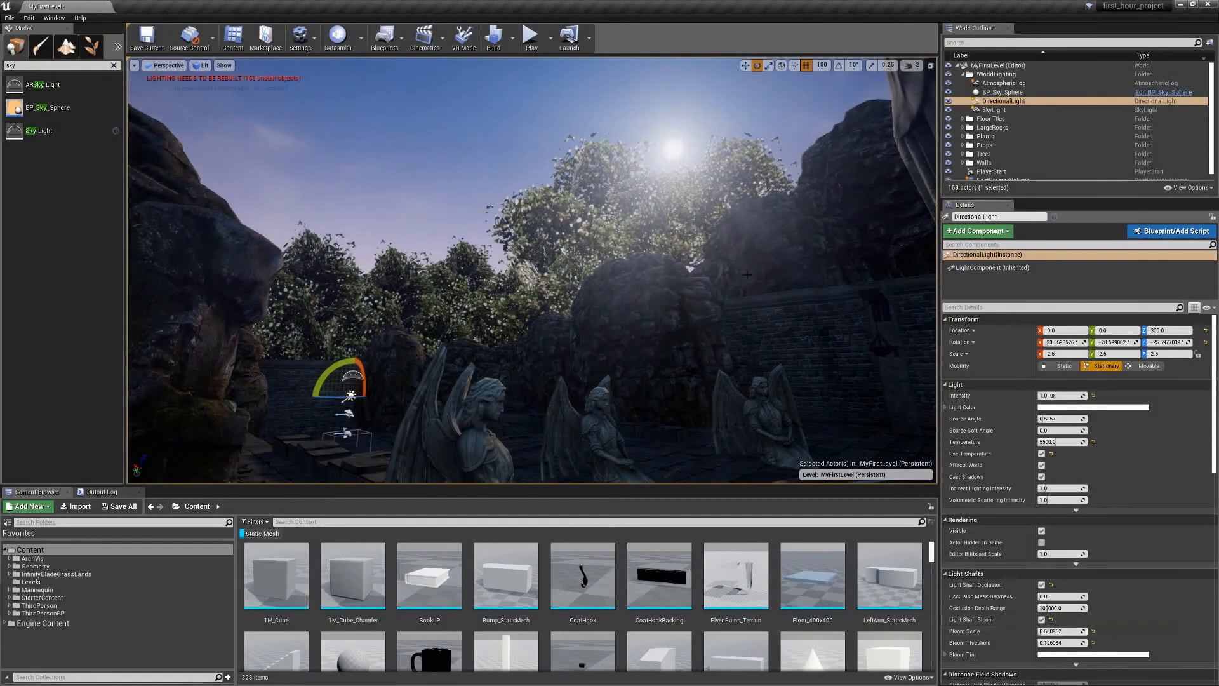
- Fly around the winged statues and rocks to examine the sun's light shafts from different viewpoints
right_click_drag(532, 270, 616, 243)
key("q")
key("w")
key("a")
key("s")
key("w")
key("w")
key("w")
key("s")
key("d")
key("s")
key("d")
key("a")
key("a")
key("d")
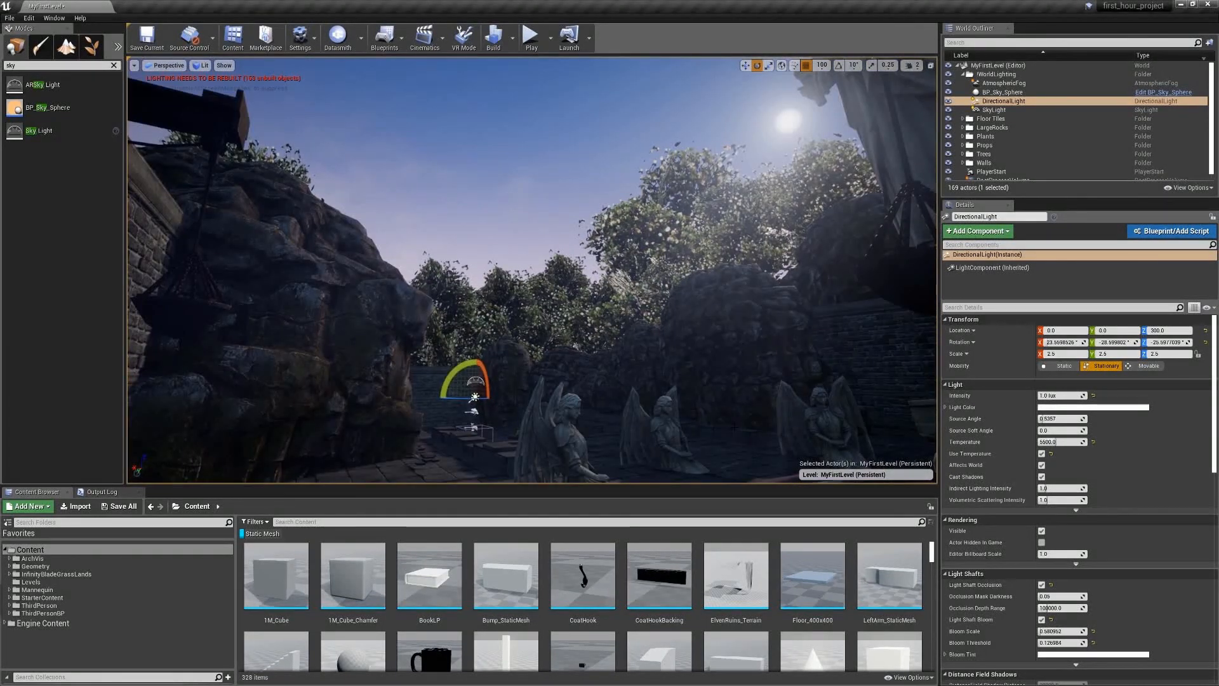